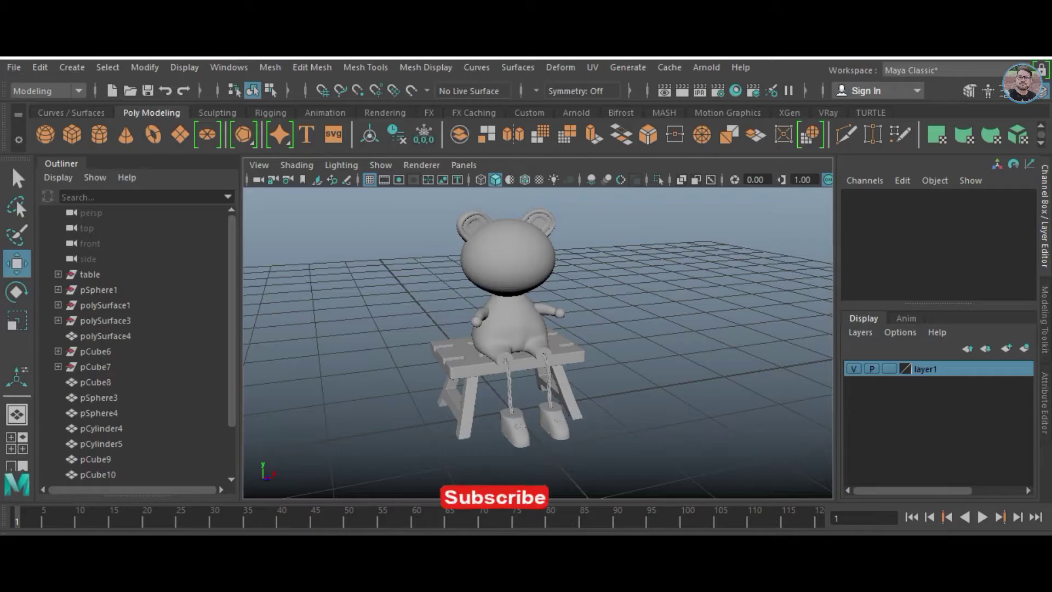
- Assign a new V-Ray material to the stool top and name it table
{"action": "scroll", "coordinate": [603, 356], "scroll_direction": "up", "scroll_amount": 3}
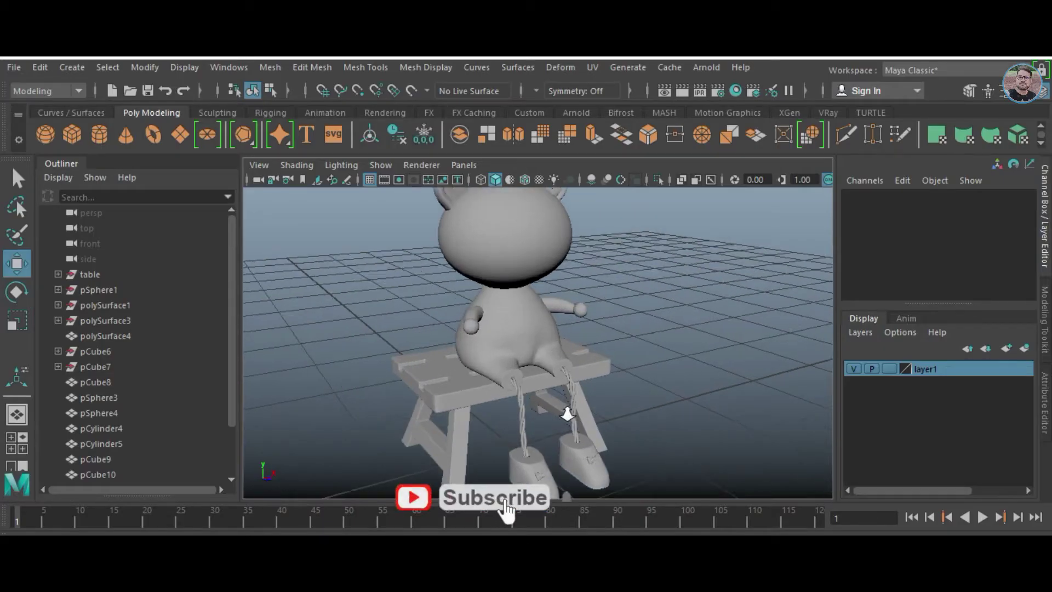
{"action": "scroll", "coordinate": [603, 356], "scroll_direction": "up", "scroll_amount": 3}
{"action": "scroll", "coordinate": [668, 378], "scroll_direction": "up", "scroll_amount": 3}
{"action": "left_click_drag", "start_coordinate": [599, 370], "coordinate": [455, 307], "text": "alt"}
{"action": "left_click", "coordinate": [456, 308]}
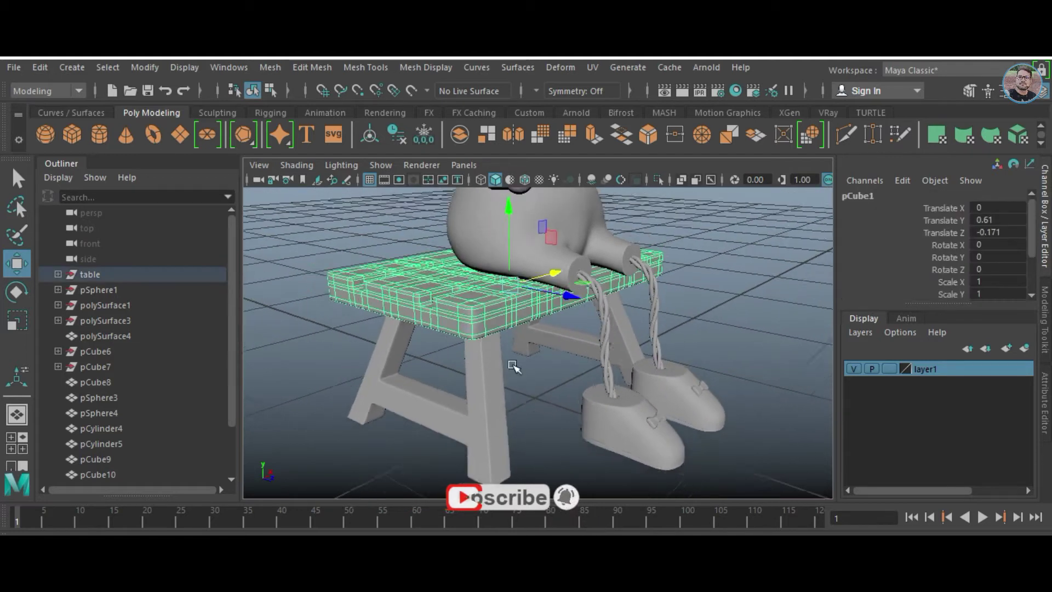
{"action": "left_click", "coordinate": [827, 113]}
{"action": "key", "text": "ctrl+a"}
{"action": "mouse_move", "coordinate": [584, 333]}
{"action": "left_mouse_down", "text": "alt"}
{"action": "mouse_move", "coordinate": [470, 329]}
{"action": "mouse_move", "coordinate": [441, 310]}
{"action": "left_mouse_up", "text": "alt"}
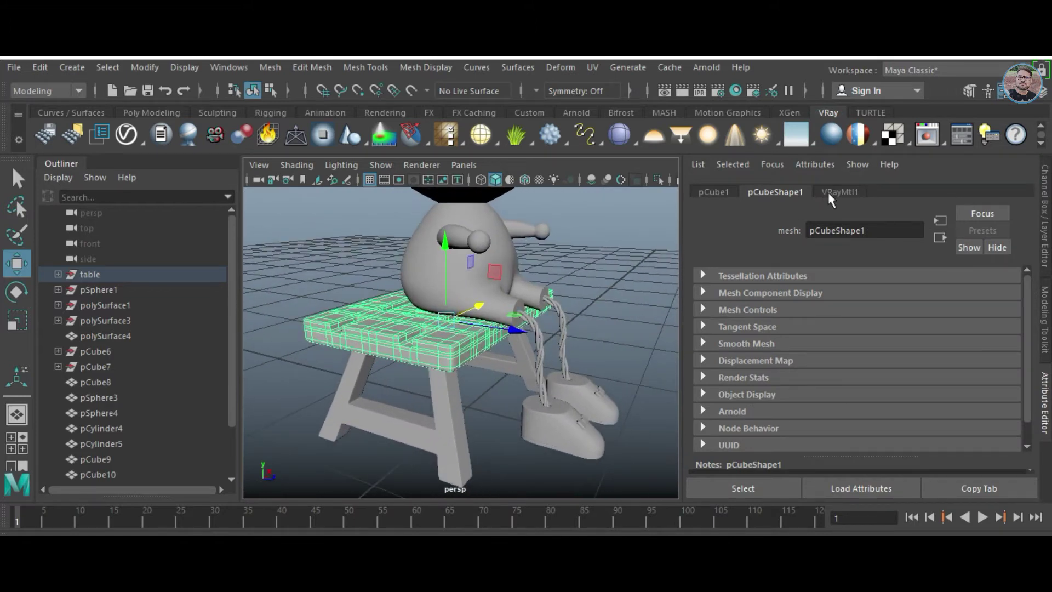
{"action": "left_click", "coordinate": [827, 192]}
{"action": "type", "text": "table"}
{"action": "key", "text": "Return"}
- Set the table material's diffuse colour to a pale tan yellow
{"action": "left_click_drag", "start_coordinate": [553, 307], "coordinate": [617, 303], "text": "alt"}
{"action": "left_click", "coordinate": [833, 364]}
{"action": "left_click", "coordinate": [961, 375]}
{"action": "mouse_move", "coordinate": [976, 353]}
{"action": "left_mouse_down"}
{"action": "mouse_move", "coordinate": [969, 341]}
{"action": "mouse_move", "coordinate": [964, 386]}
{"action": "left_mouse_up"}
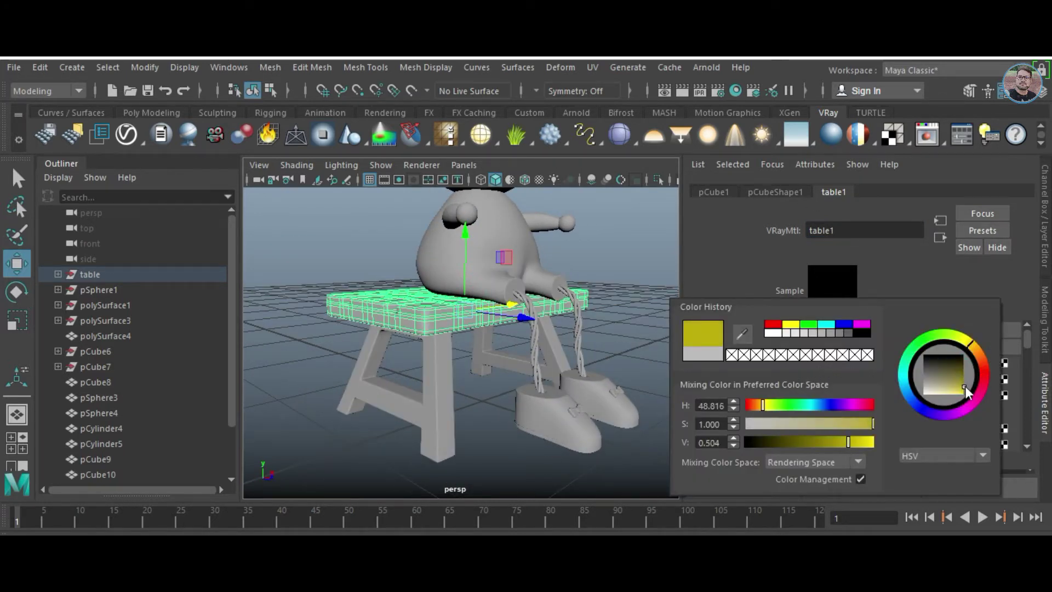
{"action": "mouse_move", "coordinate": [529, 365]}
{"action": "left_mouse_down", "text": "alt"}
{"action": "mouse_move", "coordinate": [530, 376]}
{"action": "mouse_move", "coordinate": [575, 374]}
{"action": "left_mouse_up", "text": "alt"}
{"action": "left_click", "coordinate": [858, 363]}
{"action": "mouse_move", "coordinate": [978, 390]}
{"action": "left_mouse_down"}
{"action": "mouse_move", "coordinate": [964, 386]}
{"action": "mouse_move", "coordinate": [987, 353]}
{"action": "mouse_move", "coordinate": [1004, 350]}
{"action": "left_mouse_up"}
{"action": "left_click_drag", "start_coordinate": [548, 350], "coordinate": [429, 368], "text": "alt"}
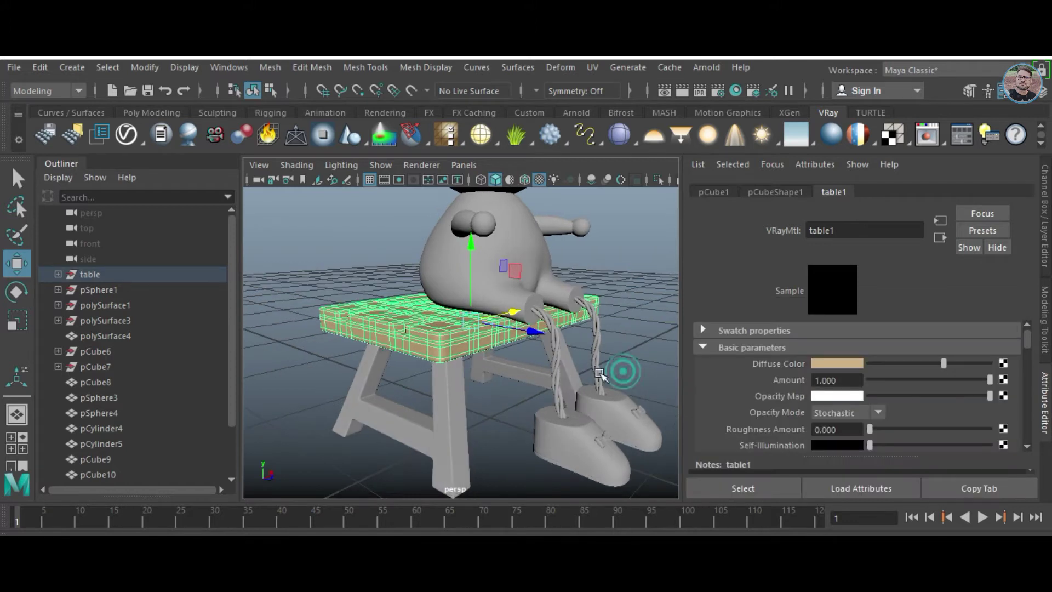
{"action": "left_click", "coordinate": [428, 370]}
- Select a stool leg and open Hypershade beside the viewport
{"action": "left_click", "coordinate": [500, 363]}
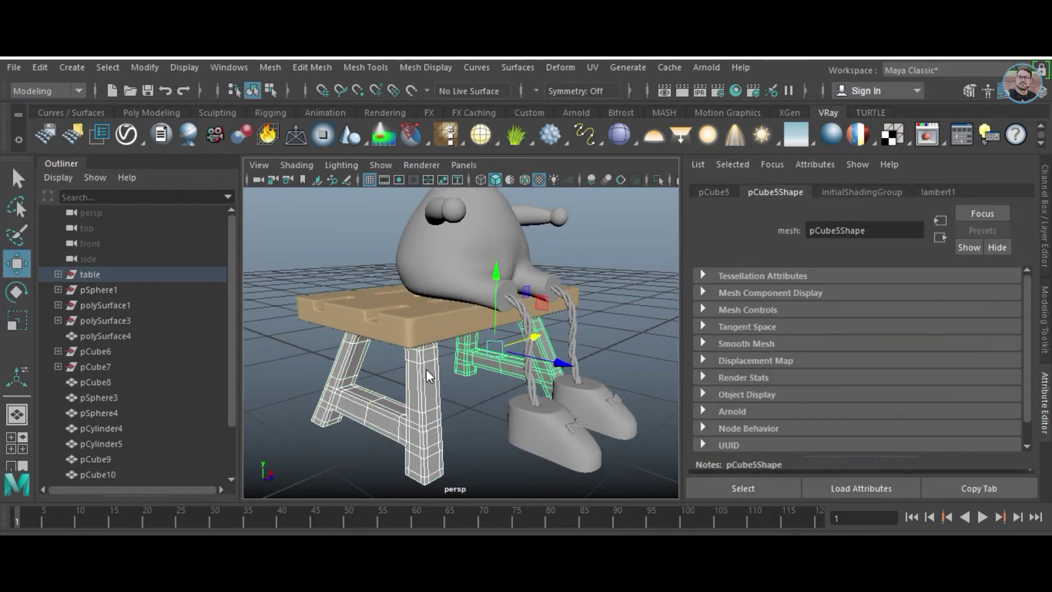
{"action": "right_click", "coordinate": [430, 384]}
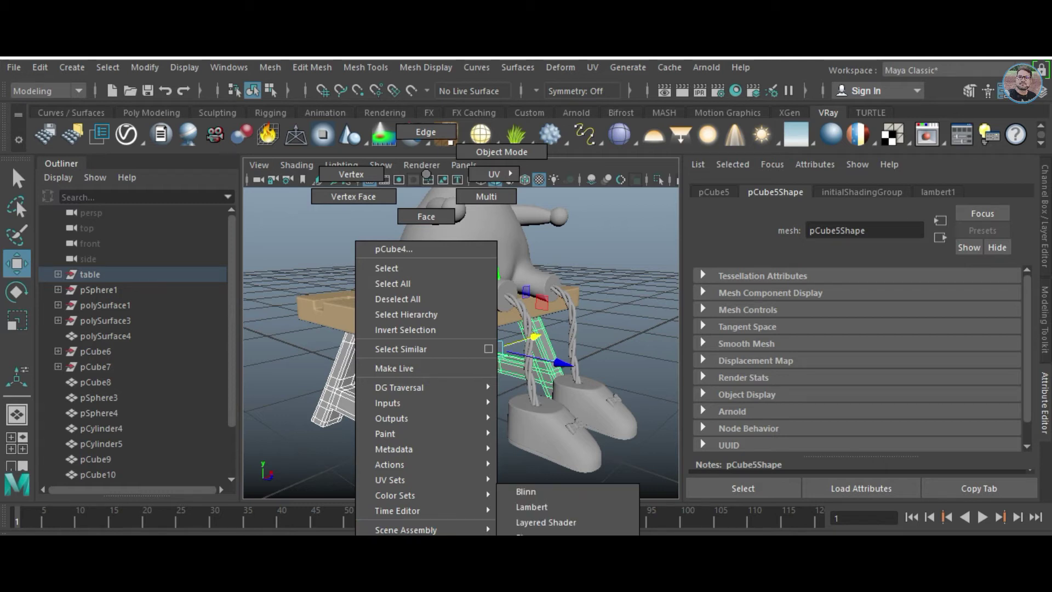
{"action": "left_click", "coordinate": [425, 175]}
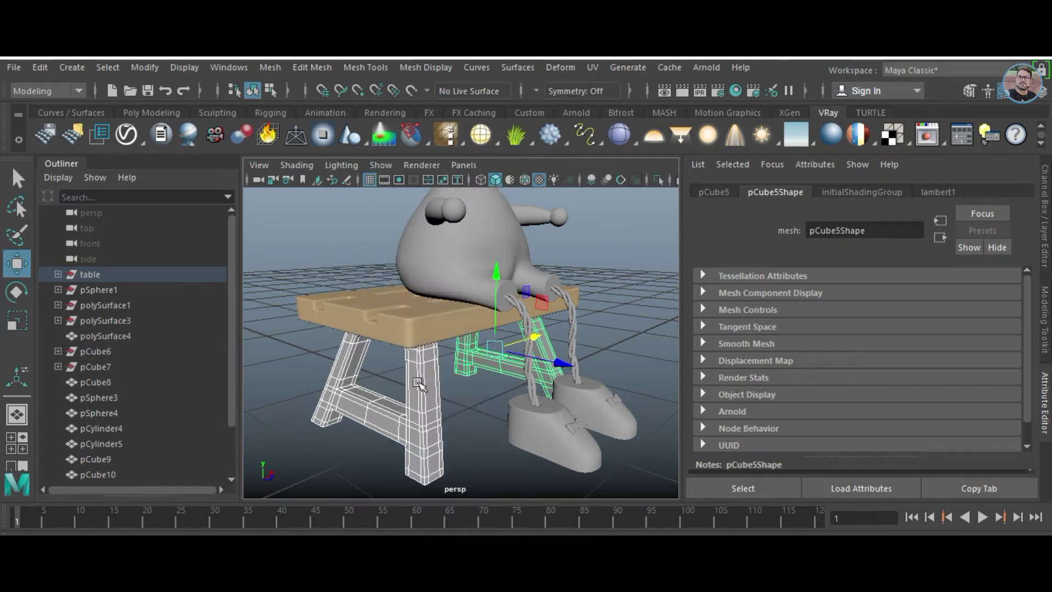
{"action": "left_click", "coordinate": [430, 383]}
{"action": "left_click", "coordinate": [736, 90]}
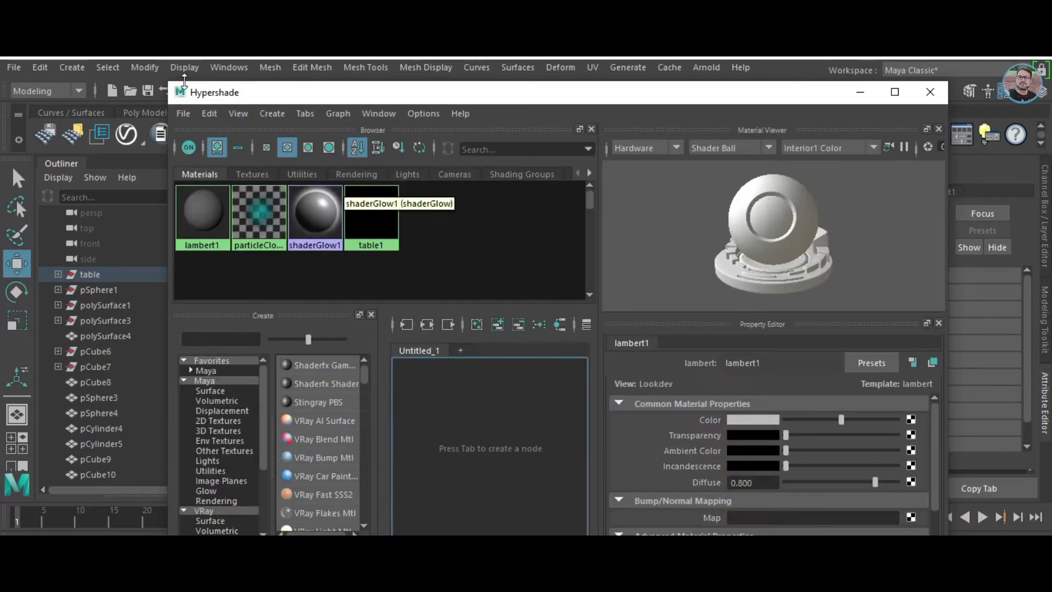
{"action": "left_click_drag", "start_coordinate": [165, 80], "coordinate": [335, 210]}
{"action": "left_click_drag", "start_coordinate": [592, 219], "coordinate": [796, 189]}
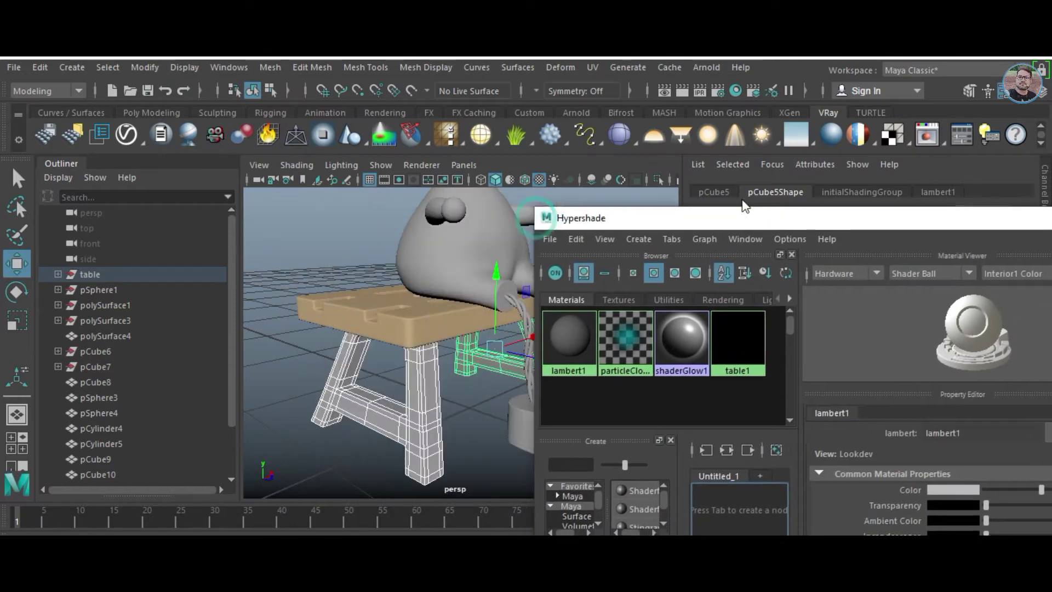
- Apply the table1 material to the stool legs and minimize Hypershade
{"action": "middle_click_drag", "start_coordinate": [438, 408], "coordinate": [438, 408]}
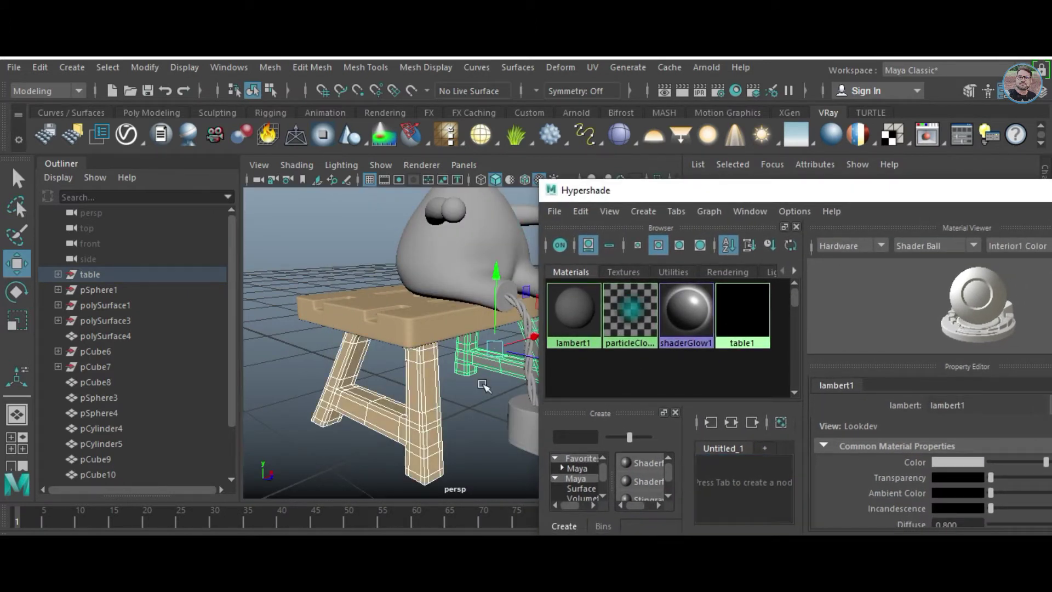
{"action": "right_click", "coordinate": [743, 309]}
{"action": "left_click_drag", "start_coordinate": [919, 191], "coordinate": [795, 207]}
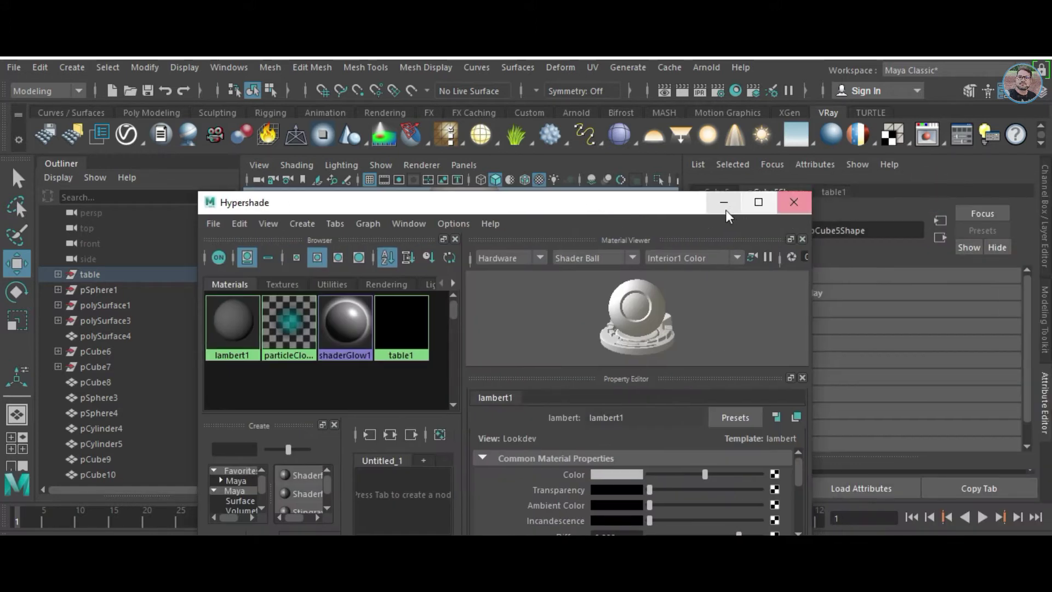
{"action": "left_click", "coordinate": [723, 203]}
{"action": "left_click", "coordinate": [476, 399]}
{"action": "mouse_move", "coordinate": [477, 398]}
{"action": "left_mouse_down", "text": "alt"}
{"action": "mouse_move", "coordinate": [494, 390]}
{"action": "mouse_move", "coordinate": [471, 334]}
{"action": "left_mouse_up", "text": "alt"}
- Select the stool top and raise the table1 reflection colour to light grey
{"action": "left_click", "coordinate": [470, 331]}
{"action": "left_click", "coordinate": [833, 192]}
{"action": "scroll", "coordinate": [873, 372], "scroll_direction": "down", "scroll_amount": 2}
{"action": "scroll", "coordinate": [873, 380], "scroll_direction": "up", "scroll_amount": 2}
{"action": "scroll", "coordinate": [877, 384], "scroll_direction": "down", "scroll_amount": 2}
{"action": "scroll", "coordinate": [873, 390], "scroll_direction": "down", "scroll_amount": 1}
{"action": "left_click_drag", "start_coordinate": [870, 386], "coordinate": [914, 387]}
{"action": "left_click_drag", "start_coordinate": [548, 350], "coordinate": [591, 339], "text": "alt"}
- Settle the table1 reflection colour on grey and toggle Use Fresnel off and on
{"action": "scroll", "coordinate": [834, 363], "scroll_direction": "down", "scroll_amount": 2}
{"action": "left_click_drag", "start_coordinate": [916, 341], "coordinate": [961, 341]}
{"action": "mouse_move", "coordinate": [493, 307]}
{"action": "left_mouse_down", "text": "alt"}
{"action": "mouse_move", "coordinate": [483, 312]}
{"action": "mouse_move", "coordinate": [509, 340]}
{"action": "mouse_move", "coordinate": [493, 351]}
{"action": "left_mouse_up", "text": "alt"}
{"action": "mouse_move", "coordinate": [961, 340]}
{"action": "left_mouse_down"}
{"action": "mouse_move", "coordinate": [876, 348]}
{"action": "mouse_move", "coordinate": [916, 344]}
{"action": "left_mouse_up"}
{"action": "left_click_drag", "start_coordinate": [990, 405], "coordinate": [967, 409]}
{"action": "left_click_drag", "start_coordinate": [917, 340], "coordinate": [908, 341]}
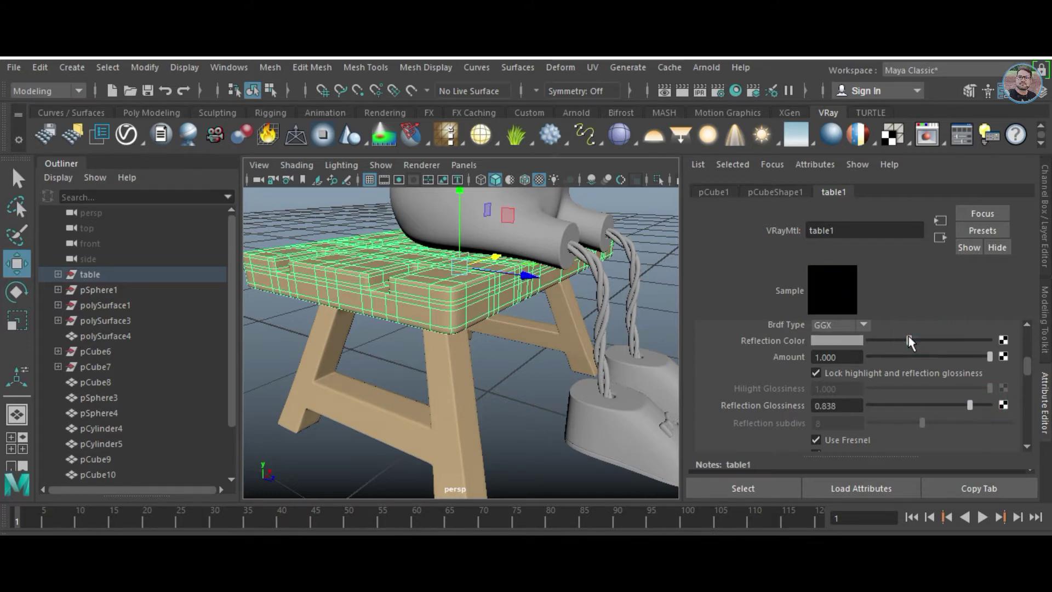
{"action": "left_click", "coordinate": [816, 439]}
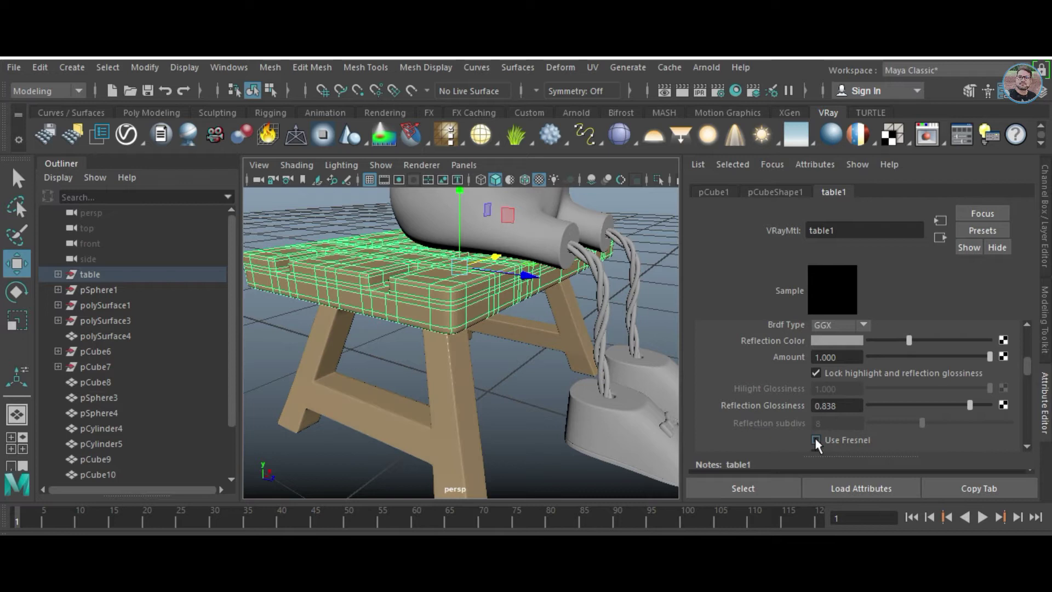
{"action": "left_click", "coordinate": [816, 439]}
- Select both bear arms, pSphere3 and pSphere4
{"action": "mouse_move", "coordinate": [564, 374]}
{"action": "left_mouse_down", "text": "alt"}
{"action": "mouse_move", "coordinate": [558, 356]}
{"action": "mouse_move", "coordinate": [592, 370]}
{"action": "left_mouse_up", "text": "alt"}
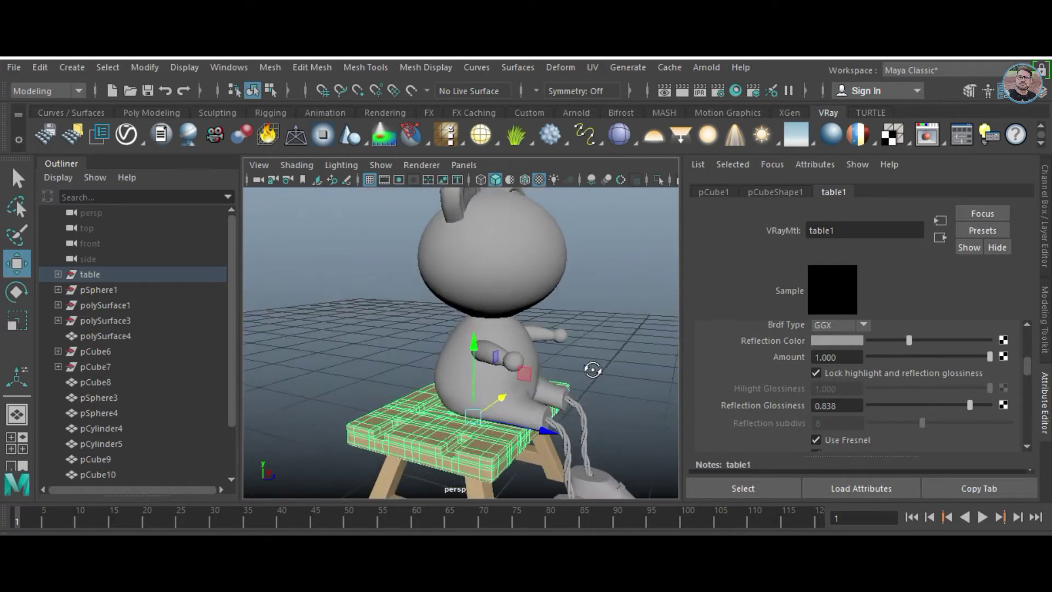
{"action": "mouse_move", "coordinate": [592, 369]}
{"action": "left_mouse_down", "text": "alt"}
{"action": "mouse_move", "coordinate": [526, 372]}
{"action": "mouse_move", "coordinate": [550, 396]}
{"action": "mouse_move", "coordinate": [526, 383]}
{"action": "left_mouse_up", "text": "alt"}
{"action": "left_click", "coordinate": [517, 368]}
{"action": "left_click", "coordinate": [600, 331], "text": "shift"}
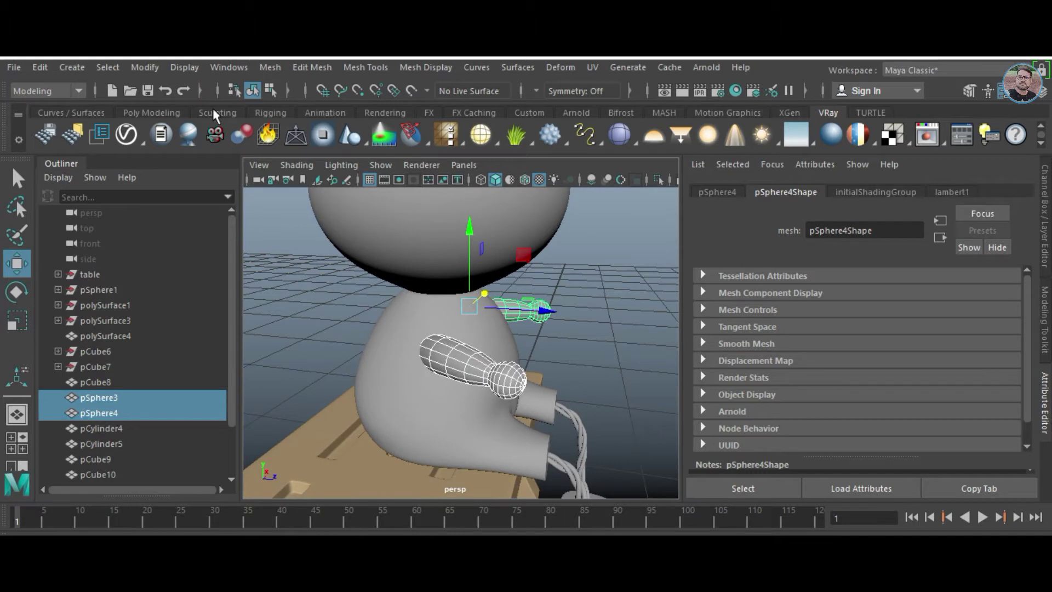
- Separate the arm meshes with Mesh > Separate and select both hand spheres
{"action": "left_click", "coordinate": [146, 112]}
{"action": "left_click", "coordinate": [270, 67]}
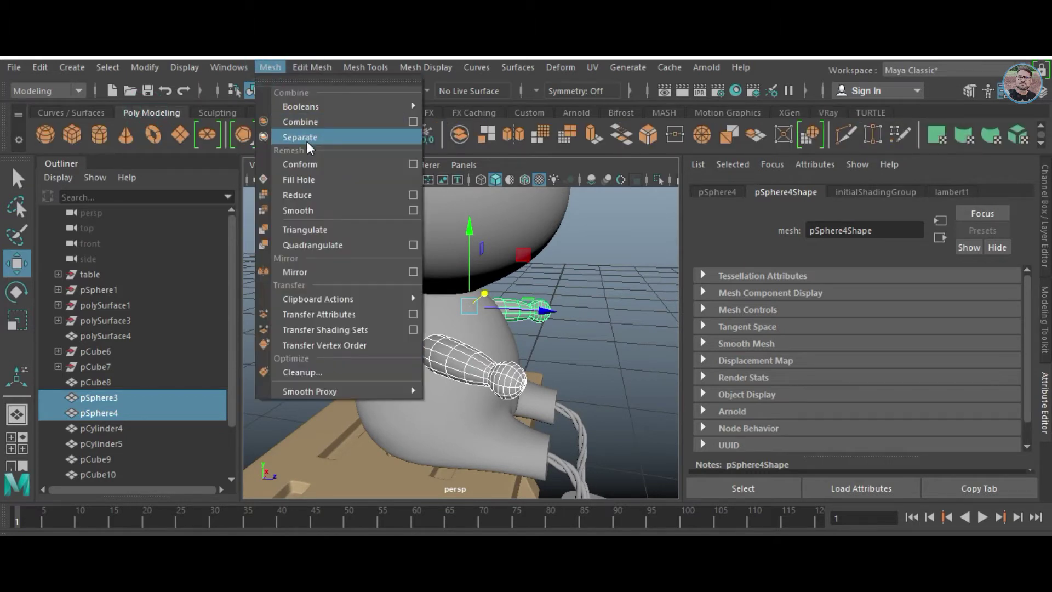
{"action": "left_click", "coordinate": [307, 140]}
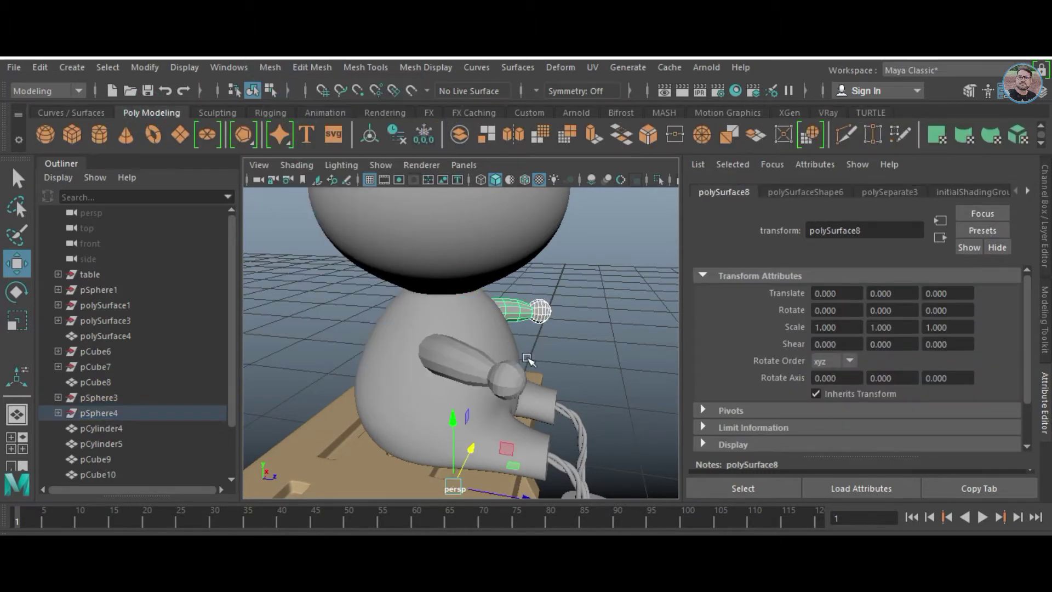
{"action": "left_click", "coordinate": [525, 378]}
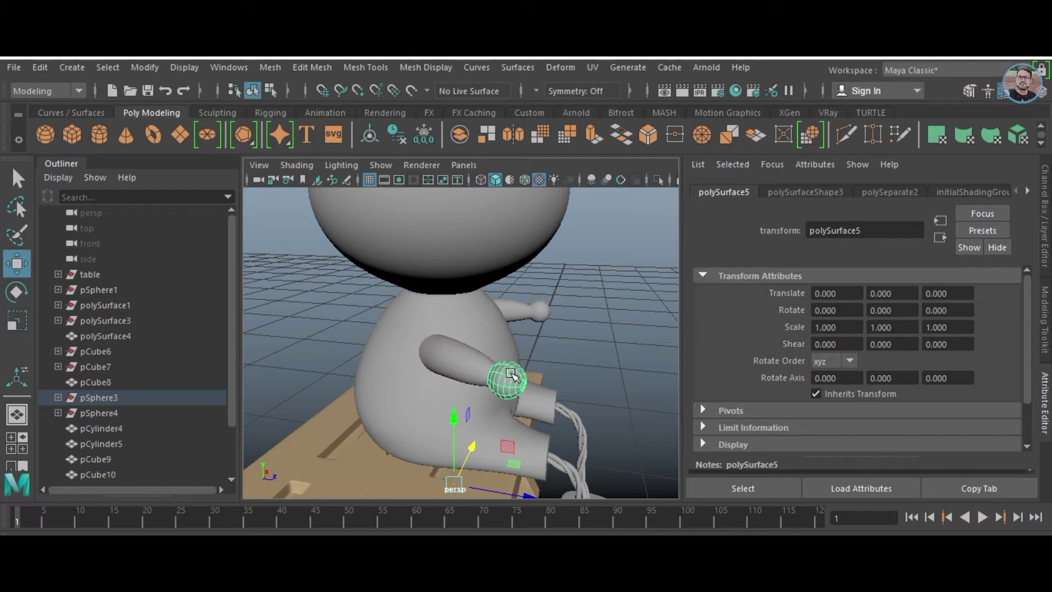
{"action": "left_click", "coordinate": [545, 312], "text": "shift"}
- Assign a new V-Ray material to the hands and name it h1
{"action": "left_click", "coordinate": [828, 112]}
{"action": "left_click", "coordinate": [831, 134]}
{"action": "double_click", "coordinate": [855, 229]}
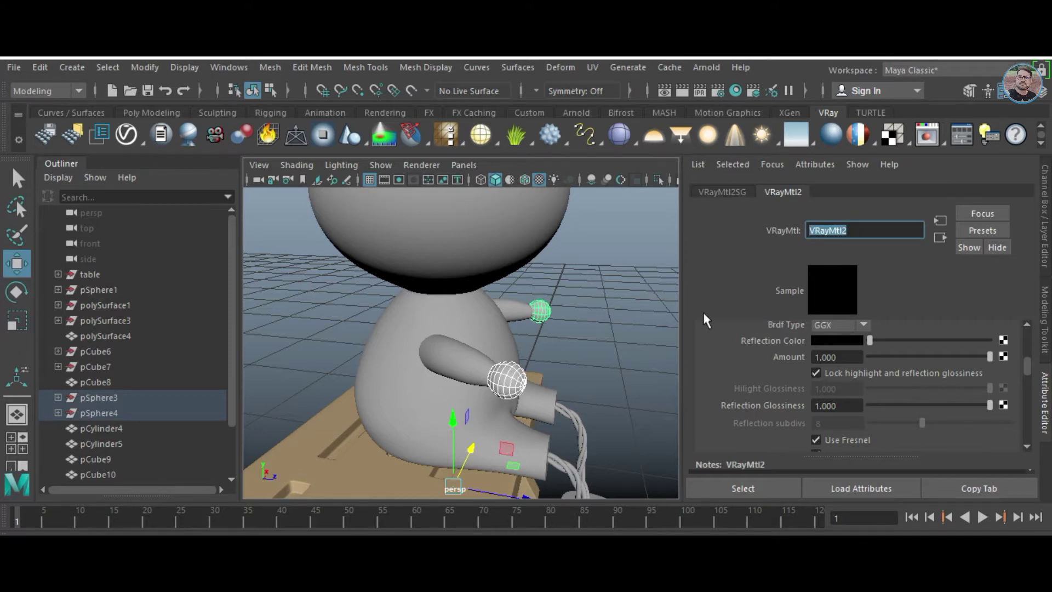
{"action": "type", "text": "h1"}
{"action": "key", "text": "Return"}
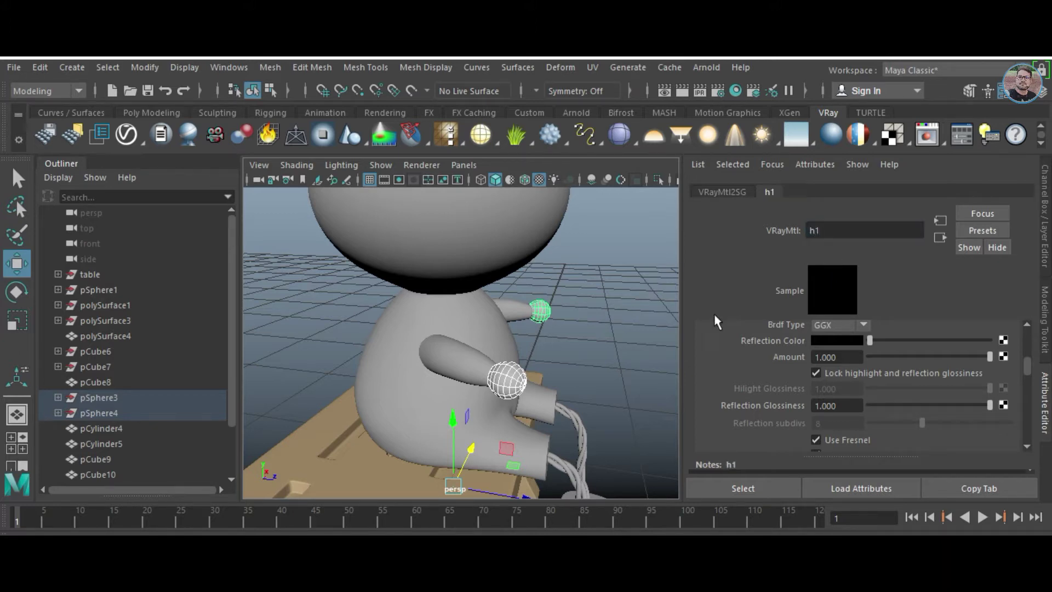
- Lighten the h1 diffuse colour to light grey, then select the bear's body
{"action": "left_click_drag", "start_coordinate": [461, 347], "coordinate": [526, 356], "text": "alt"}
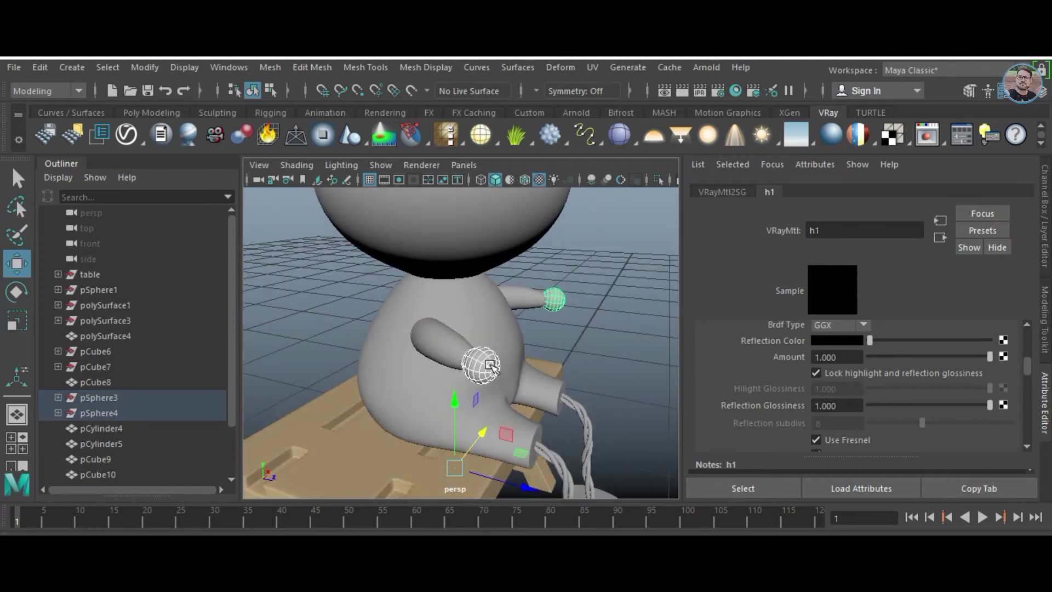
{"action": "scroll", "coordinate": [882, 366], "scroll_direction": "up", "scroll_amount": 4}
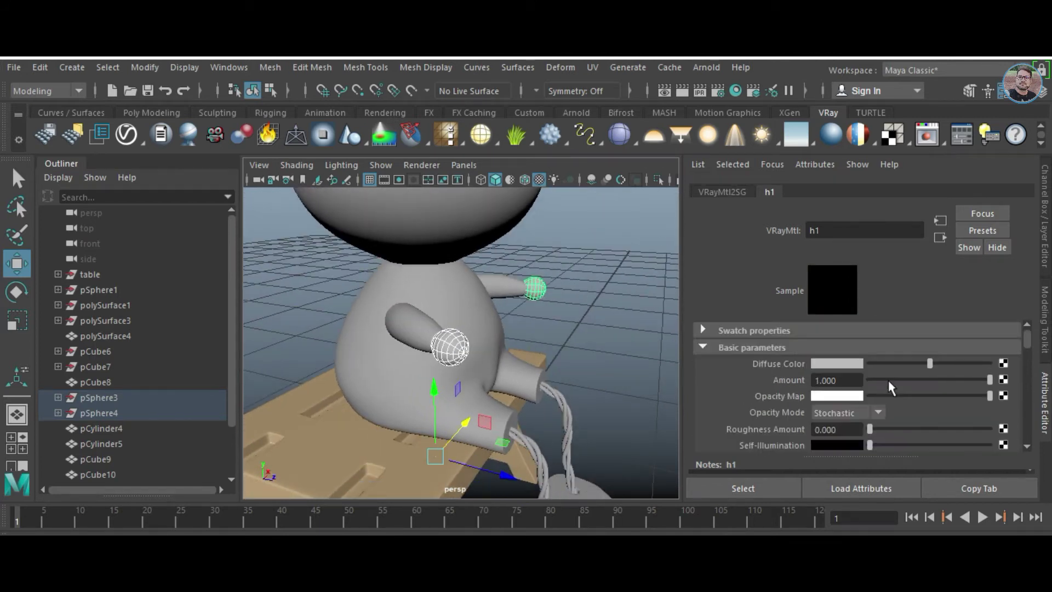
{"action": "left_click_drag", "start_coordinate": [897, 371], "coordinate": [929, 371]}
{"action": "mouse_move", "coordinate": [575, 378]}
{"action": "left_mouse_down", "text": "alt"}
{"action": "mouse_move", "coordinate": [517, 387]}
{"action": "mouse_move", "coordinate": [572, 394]}
{"action": "left_mouse_up", "text": "alt"}
{"action": "left_click", "coordinate": [531, 378]}
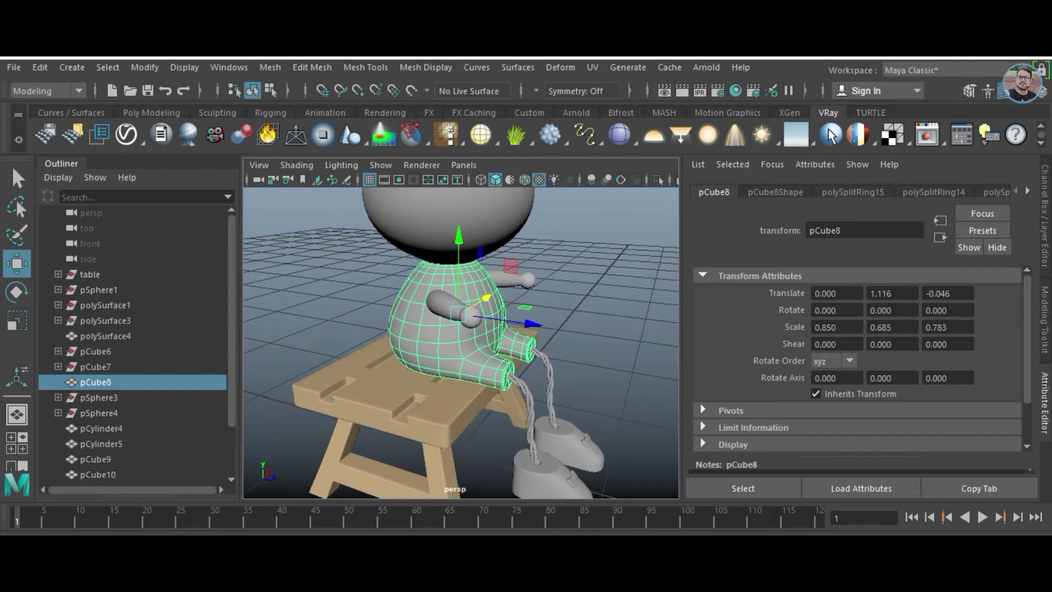
- Give the bear's body a new V-Ray material with a blue diffuse colour
{"action": "left_click", "coordinate": [830, 134]}
{"action": "left_click", "coordinate": [831, 361]}
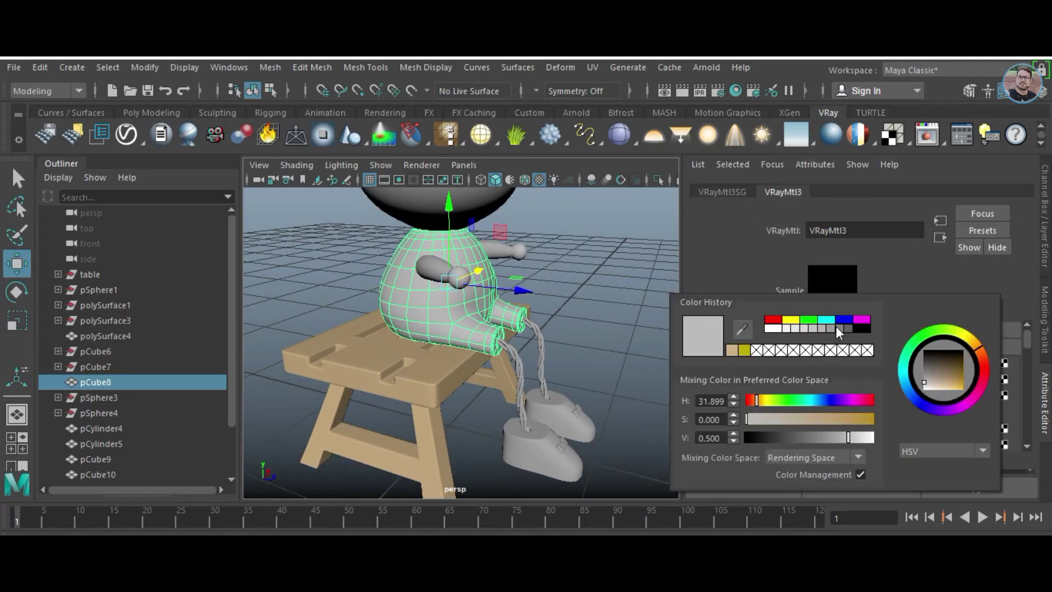
{"action": "left_click", "coordinate": [844, 320]}
{"action": "left_click_drag", "start_coordinate": [830, 416], "coordinate": [839, 416]}
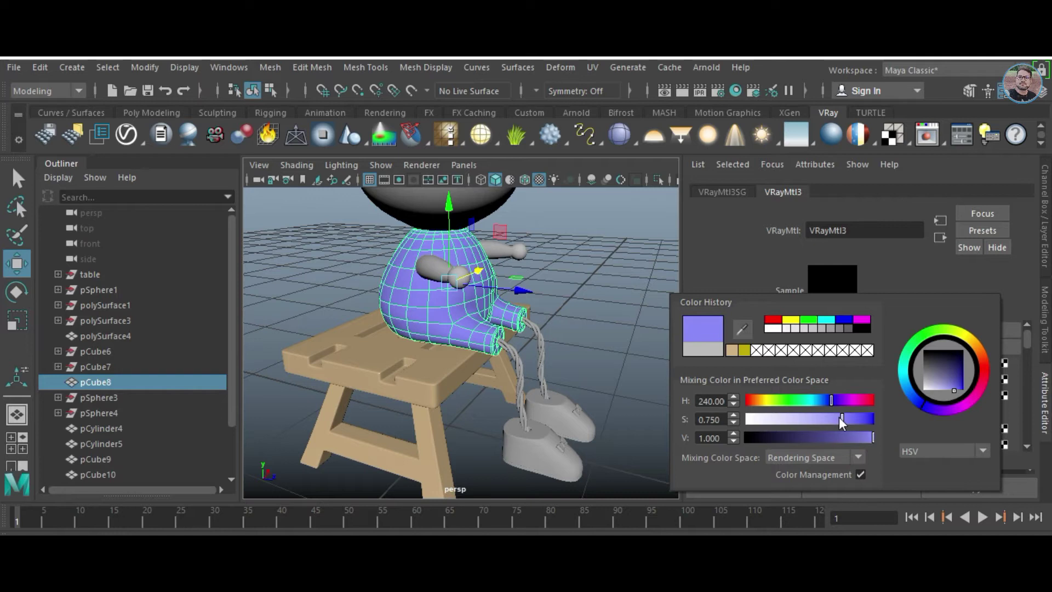
{"action": "left_click", "coordinate": [952, 382]}
{"action": "left_click_drag", "start_coordinate": [928, 402], "coordinate": [909, 399]}
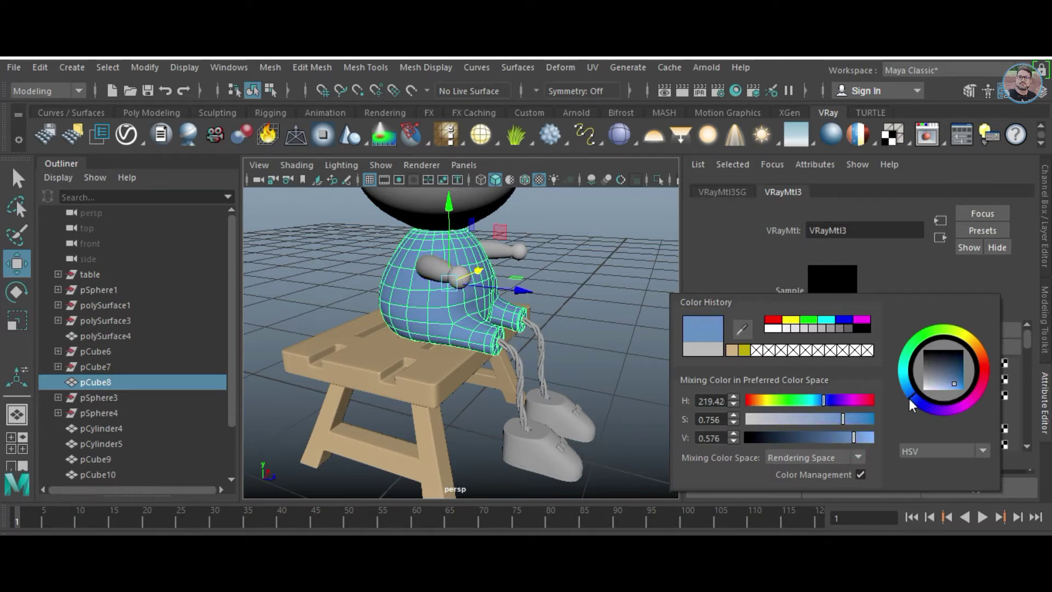
- Move the material editor beside the viewport and select shoes pCube10 and pCube9
{"action": "mouse_move", "coordinate": [535, 434]}
{"action": "left_mouse_down", "text": "alt"}
{"action": "mouse_move", "coordinate": [526, 442]}
{"action": "mouse_move", "coordinate": [557, 398]}
{"action": "mouse_move", "coordinate": [540, 419]}
{"action": "left_mouse_up", "text": "alt"}
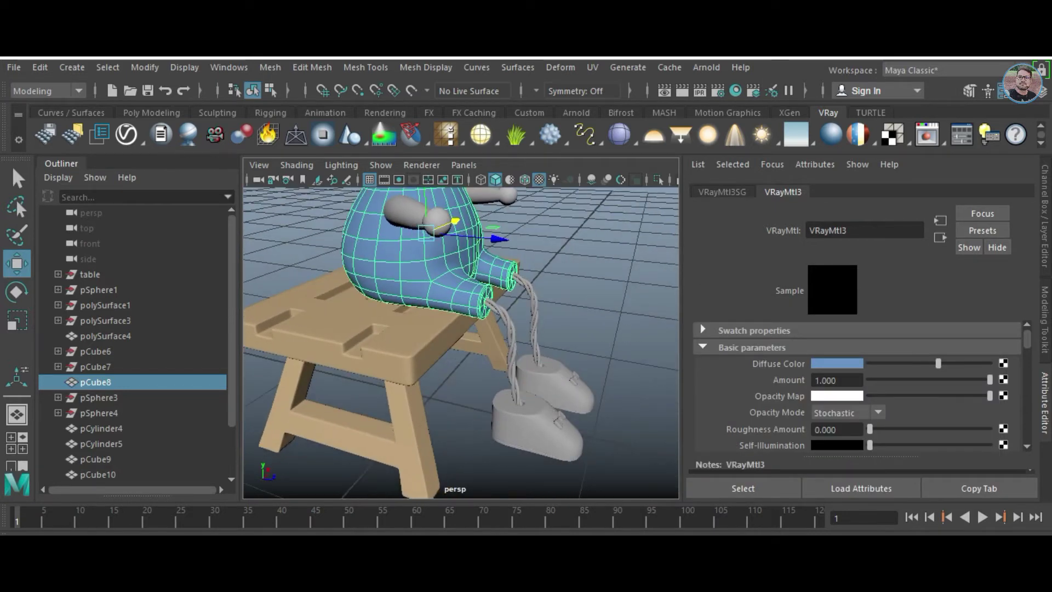
{"action": "left_click_drag", "start_coordinate": [585, 208], "coordinate": [874, 284]}
{"action": "scroll", "coordinate": [609, 439], "scroll_direction": "down", "scroll_amount": 2}
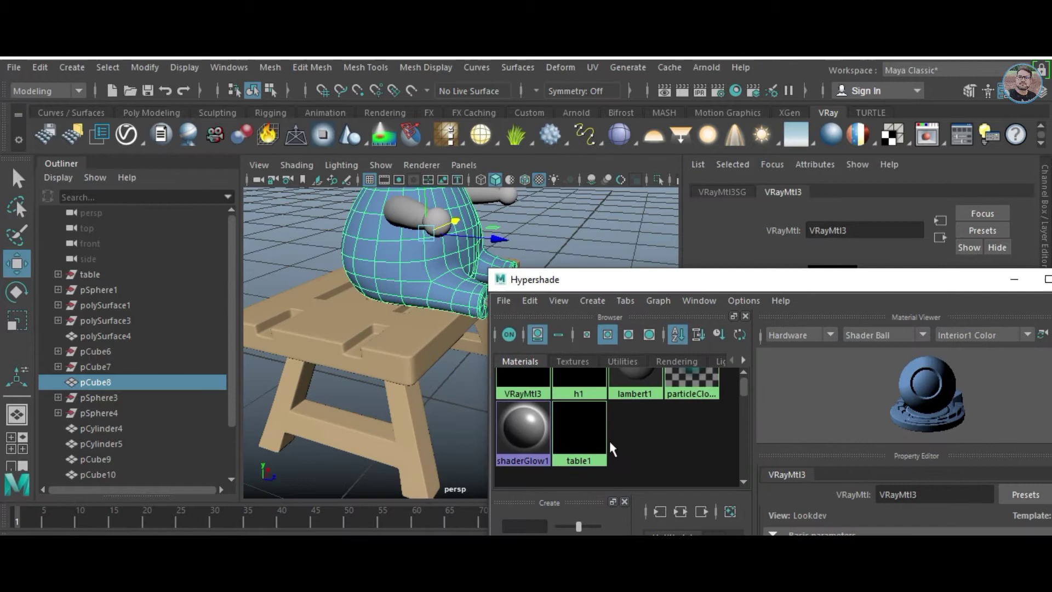
{"action": "scroll", "coordinate": [609, 442], "scroll_direction": "up", "scroll_amount": 2}
{"action": "left_click_drag", "start_coordinate": [548, 280], "coordinate": [748, 288]}
{"action": "left_click", "coordinate": [546, 408]}
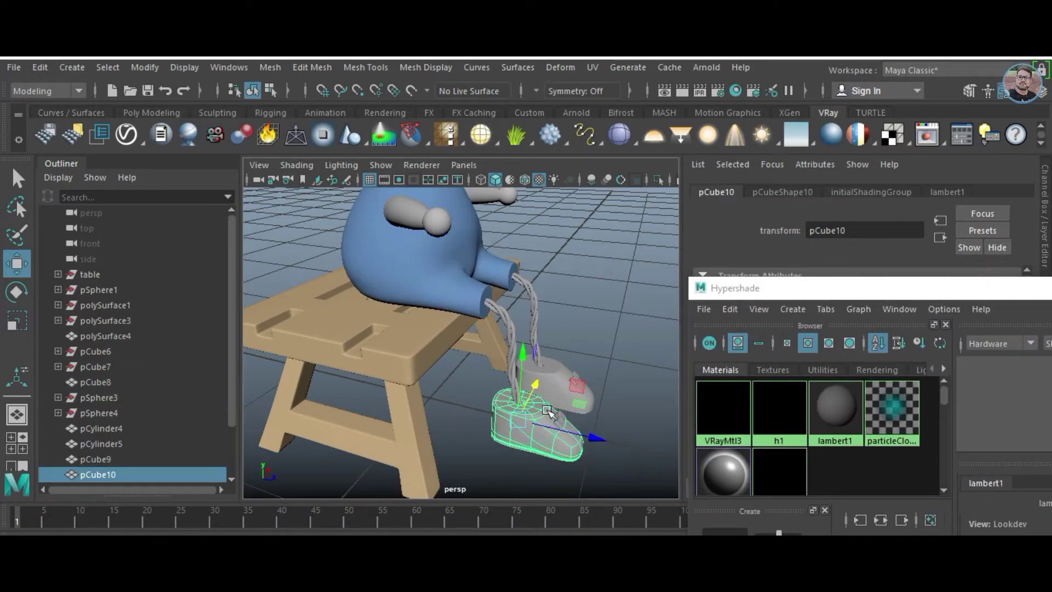
{"action": "left_click", "coordinate": [557, 378], "text": "shift"}
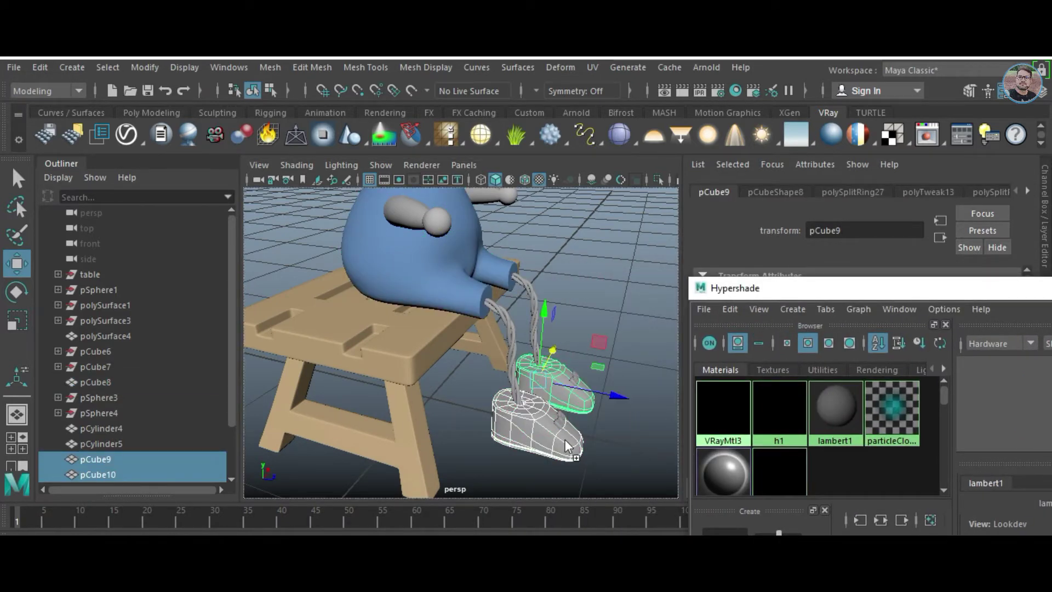
- Select the head and bow pCube12 and bring up the blue material's assignment options
{"action": "mouse_move", "coordinate": [564, 394]}
{"action": "left_mouse_down", "text": "alt"}
{"action": "mouse_move", "coordinate": [520, 377]}
{"action": "mouse_move", "coordinate": [519, 460]}
{"action": "mouse_move", "coordinate": [533, 434]}
{"action": "left_mouse_up", "text": "alt"}
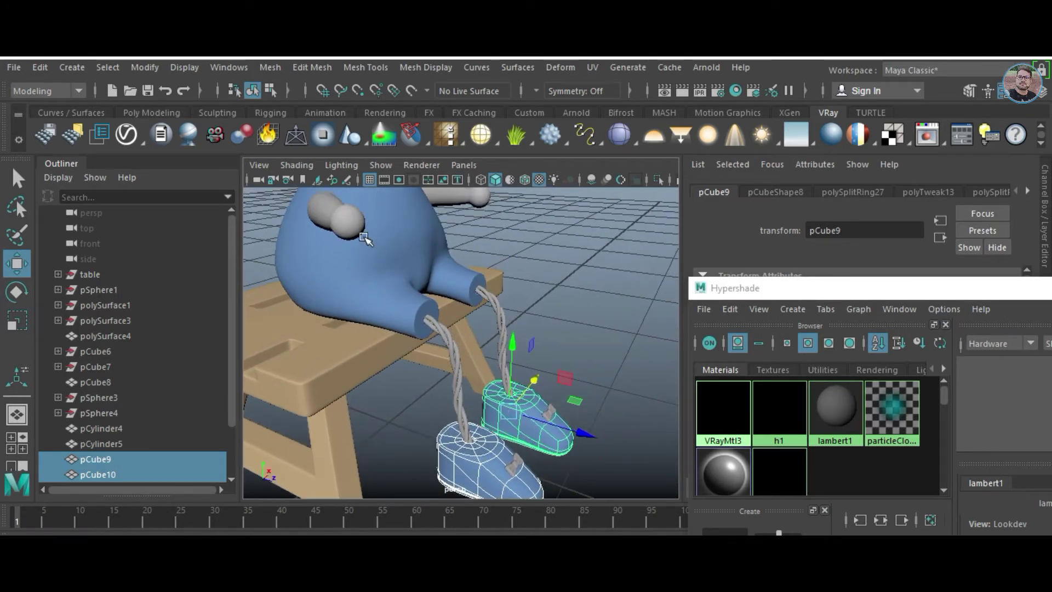
{"action": "left_click", "coordinate": [364, 237]}
{"action": "middle_click_drag", "start_coordinate": [546, 457], "coordinate": [542, 414], "text": "alt"}
{"action": "left_click", "coordinate": [513, 424]}
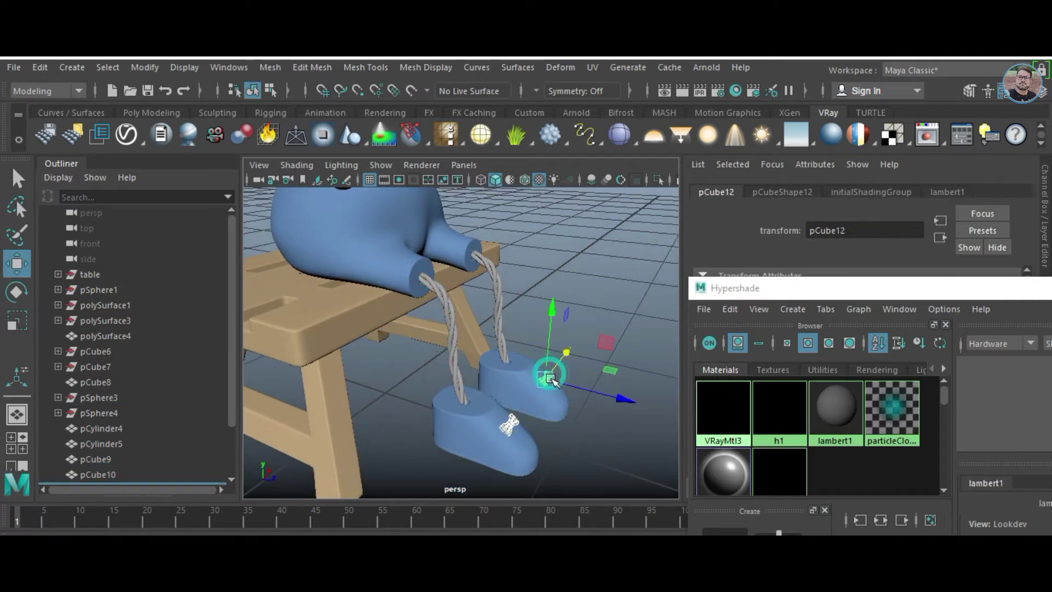
{"action": "right_click", "coordinate": [771, 414]}
- Zoom in on the bear's ear and select the ear mesh
{"action": "left_click_drag", "start_coordinate": [553, 416], "coordinate": [481, 380], "text": "alt"}
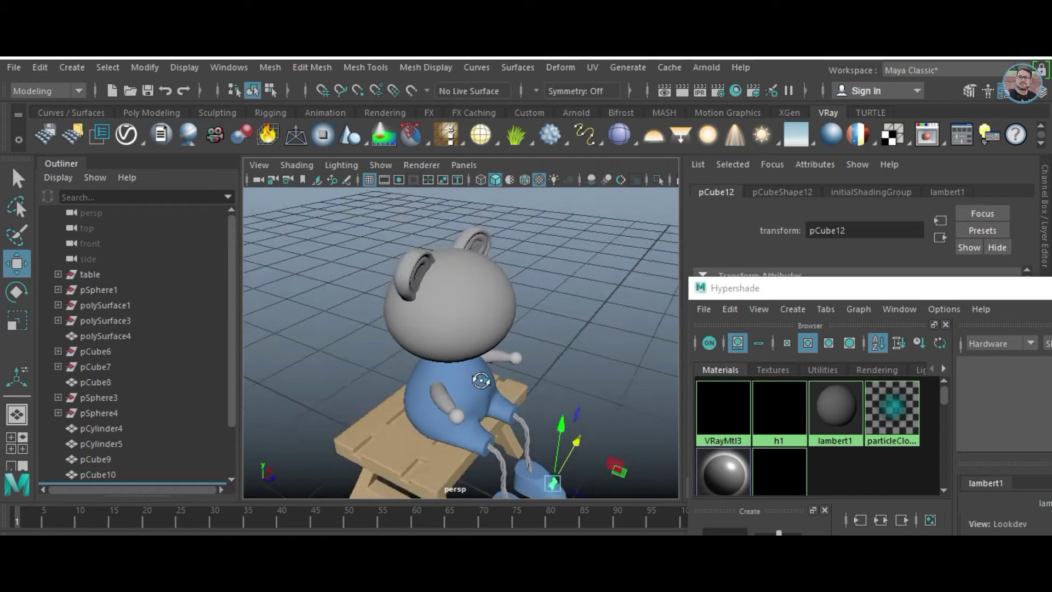
{"action": "left_click_drag", "start_coordinate": [516, 440], "coordinate": [484, 410], "text": "alt"}
{"action": "mouse_move", "coordinate": [483, 411]}
{"action": "right_mouse_down", "text": "alt"}
{"action": "mouse_move", "coordinate": [472, 366]}
{"action": "mouse_move", "coordinate": [364, 307]}
{"action": "mouse_move", "coordinate": [359, 217]}
{"action": "right_mouse_up", "text": "alt"}
{"action": "left_click", "coordinate": [364, 298]}
- Select the inner-ear face ring in face mode, grown by one band
{"action": "left_click", "coordinate": [355, 305]}
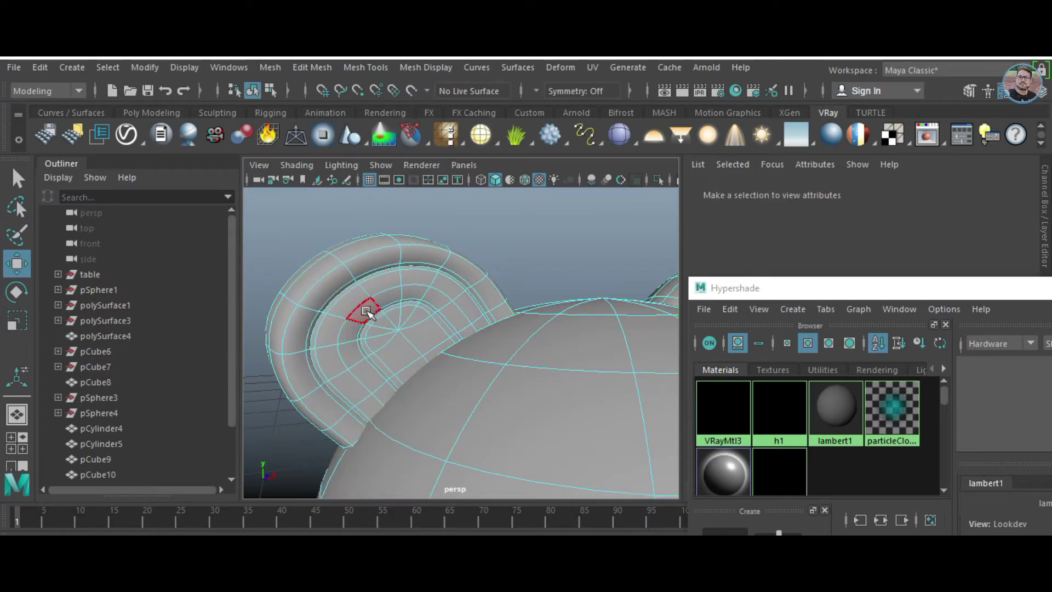
{"action": "mouse_move", "coordinate": [365, 310]}
{"action": "left_mouse_down", "text": "alt"}
{"action": "mouse_move", "coordinate": [382, 312]}
{"action": "mouse_move", "coordinate": [333, 282]}
{"action": "left_mouse_up", "text": "alt"}
{"action": "double_click", "coordinate": [374, 242]}
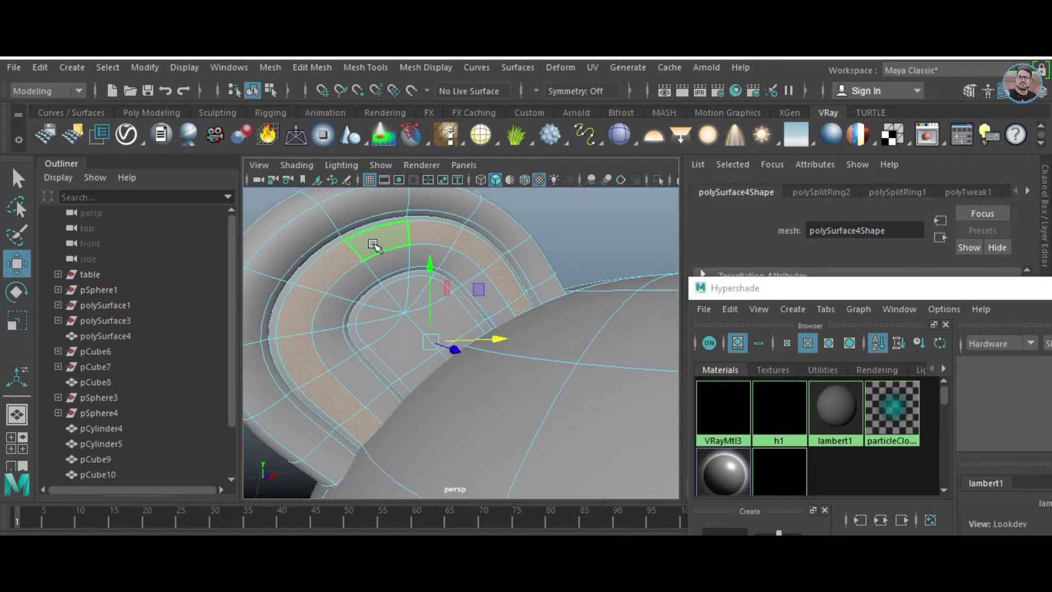
{"action": "key", "text": "shift+period"}
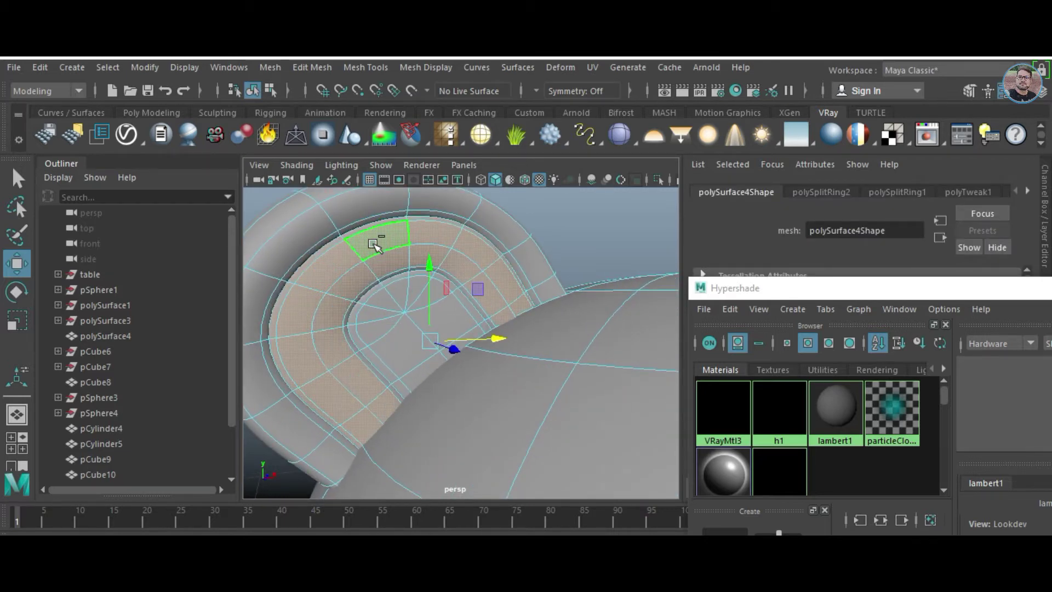
{"action": "key", "text": "shift+period"}
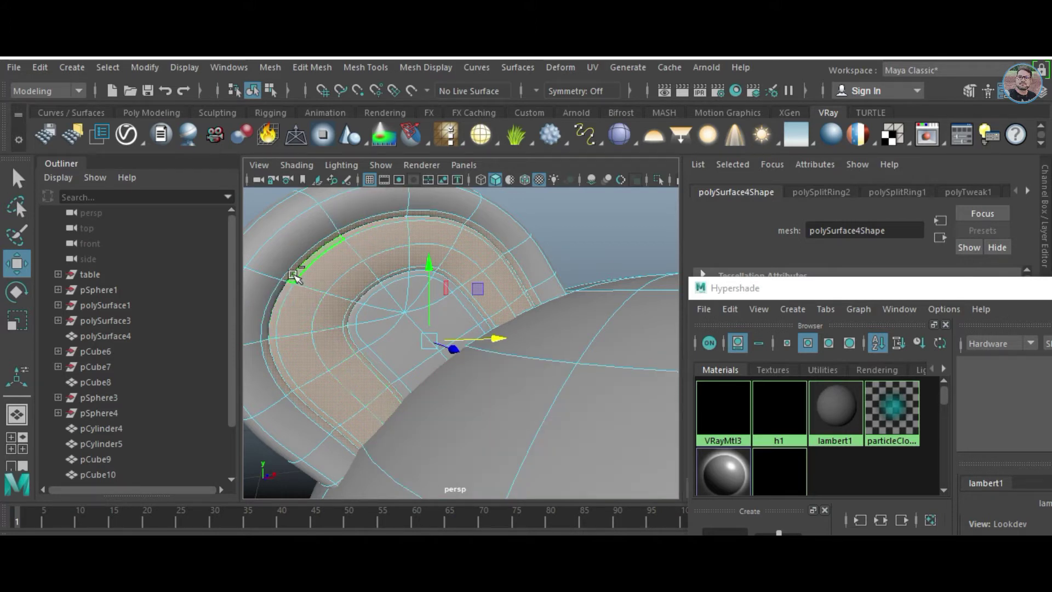
{"action": "key", "text": "shift+comma"}
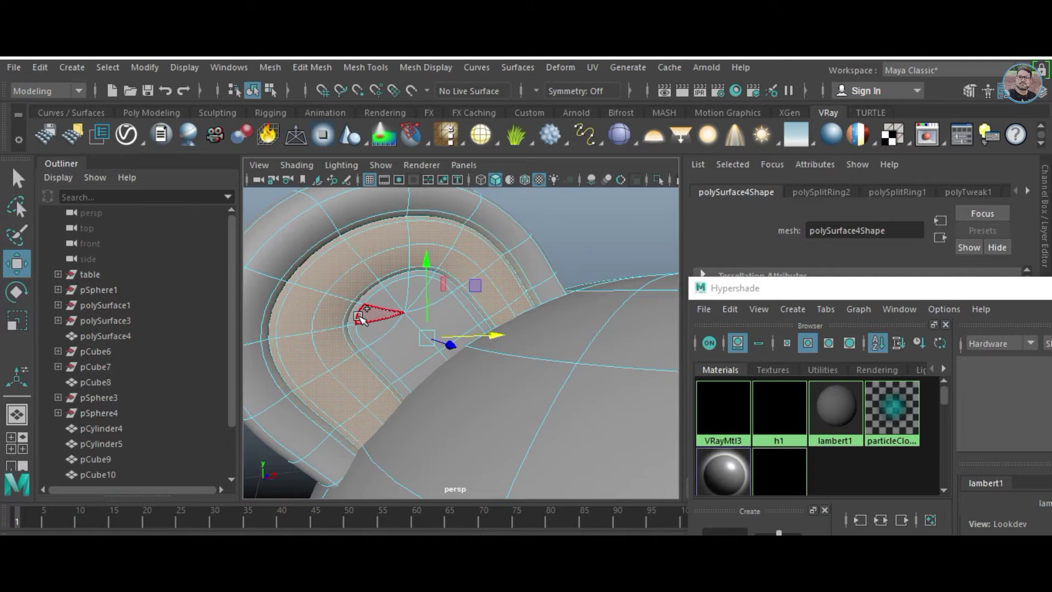
- Assign h1 to the selected ear faces, grow the ring, and assign h1 again
{"action": "scroll", "coordinate": [382, 325], "scroll_direction": "down", "scroll_amount": 3}
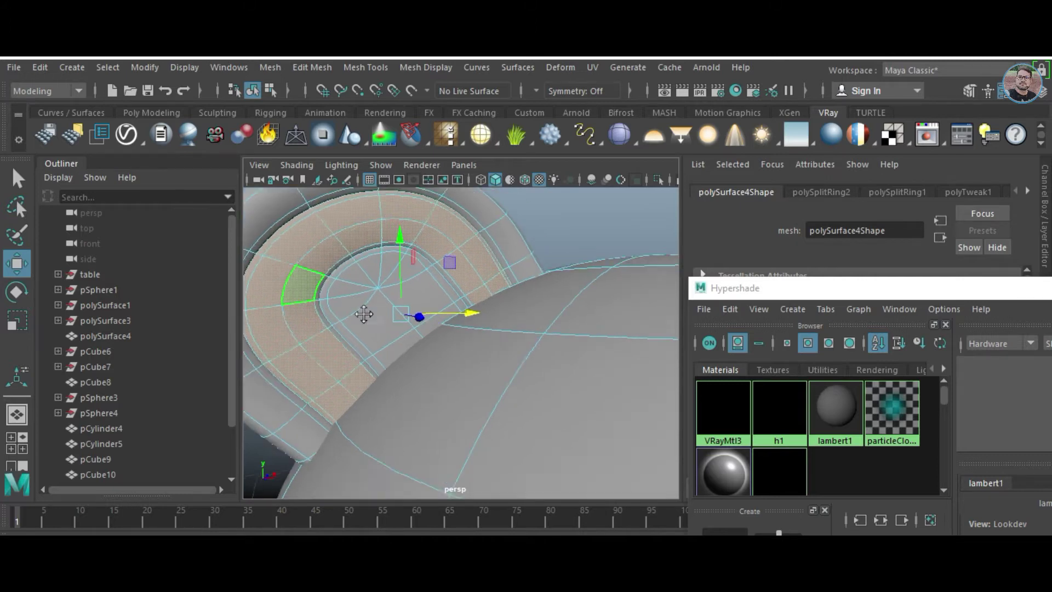
{"action": "scroll", "coordinate": [364, 312], "scroll_direction": "down", "scroll_amount": 4}
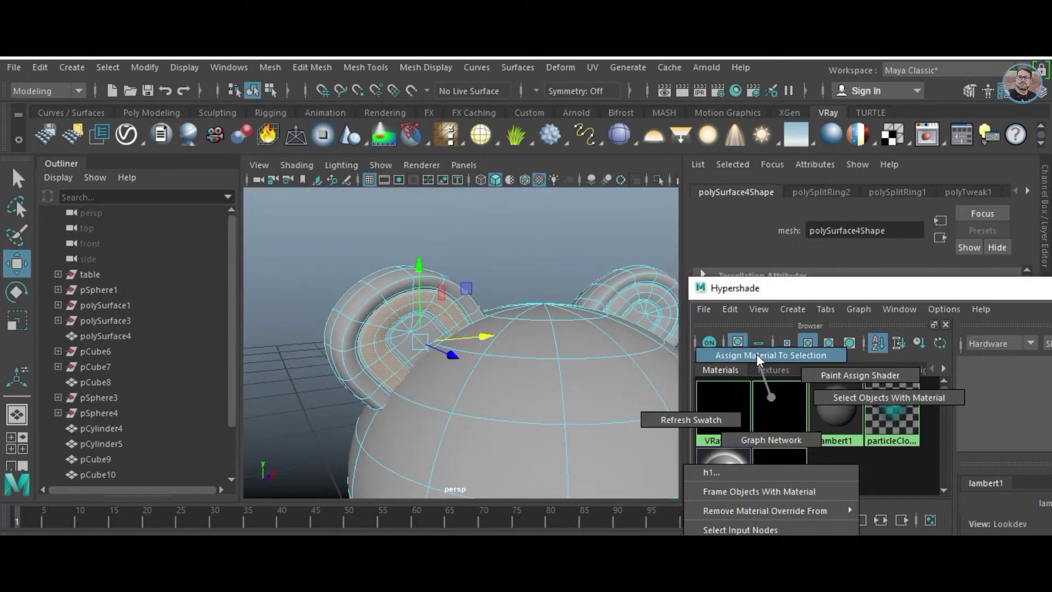
{"action": "right_click_drag", "start_coordinate": [772, 412], "coordinate": [773, 354]}
{"action": "scroll", "coordinate": [511, 370], "scroll_direction": "up", "scroll_amount": 5}
{"action": "mouse_move", "coordinate": [511, 430]}
{"action": "left_mouse_down", "text": "alt"}
{"action": "mouse_move", "coordinate": [530, 400]}
{"action": "mouse_move", "coordinate": [405, 273]}
{"action": "left_mouse_up", "text": "alt"}
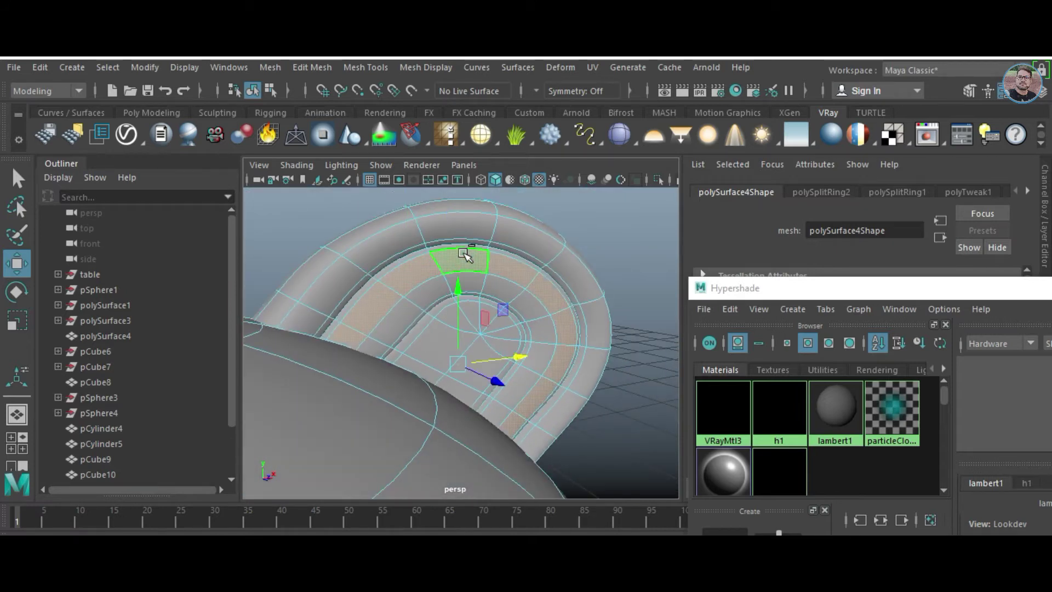
{"action": "key", "text": "shift+period"}
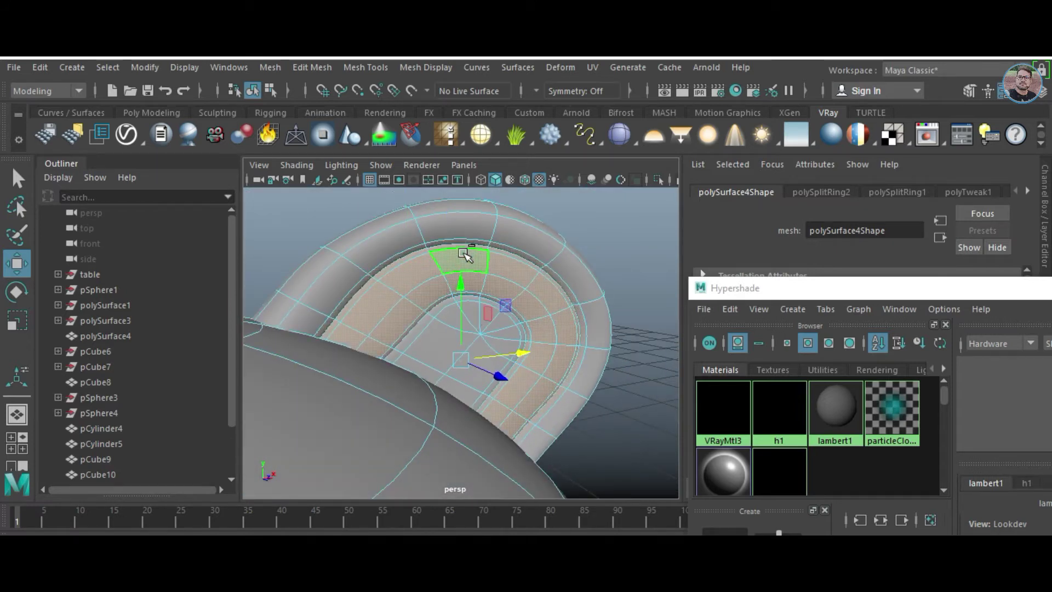
{"action": "right_click_drag", "start_coordinate": [775, 414], "coordinate": [758, 362]}
- Orbit and zoom to inspect the h1 band inside the ear
{"action": "mouse_move", "coordinate": [416, 378]}
{"action": "left_mouse_down", "text": "alt"}
{"action": "mouse_move", "coordinate": [500, 364]}
{"action": "mouse_move", "coordinate": [469, 360]}
{"action": "mouse_move", "coordinate": [488, 365]}
{"action": "left_mouse_up", "text": "alt"}
{"action": "scroll", "coordinate": [482, 362], "scroll_direction": "up", "scroll_amount": 2}
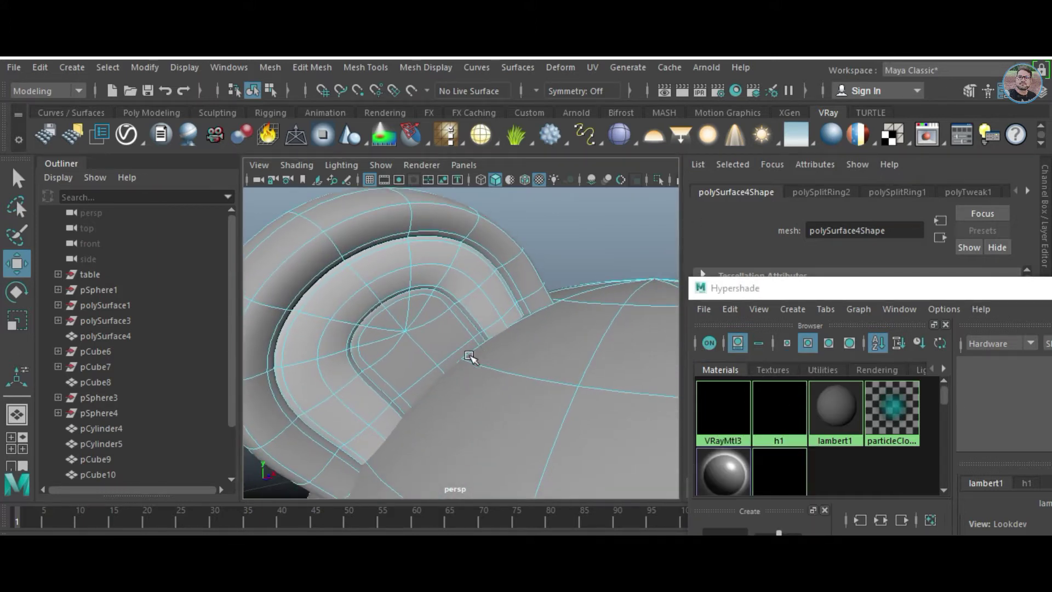
{"action": "scroll", "coordinate": [466, 357], "scroll_direction": "up", "scroll_amount": 3}
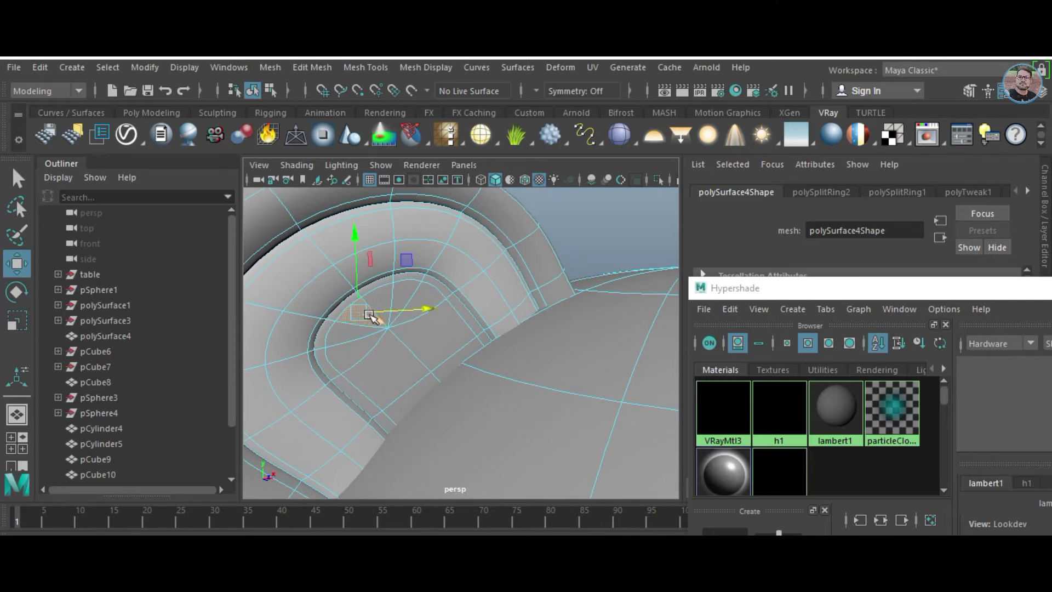
{"action": "scroll", "coordinate": [386, 332], "scroll_direction": "down", "scroll_amount": 5}
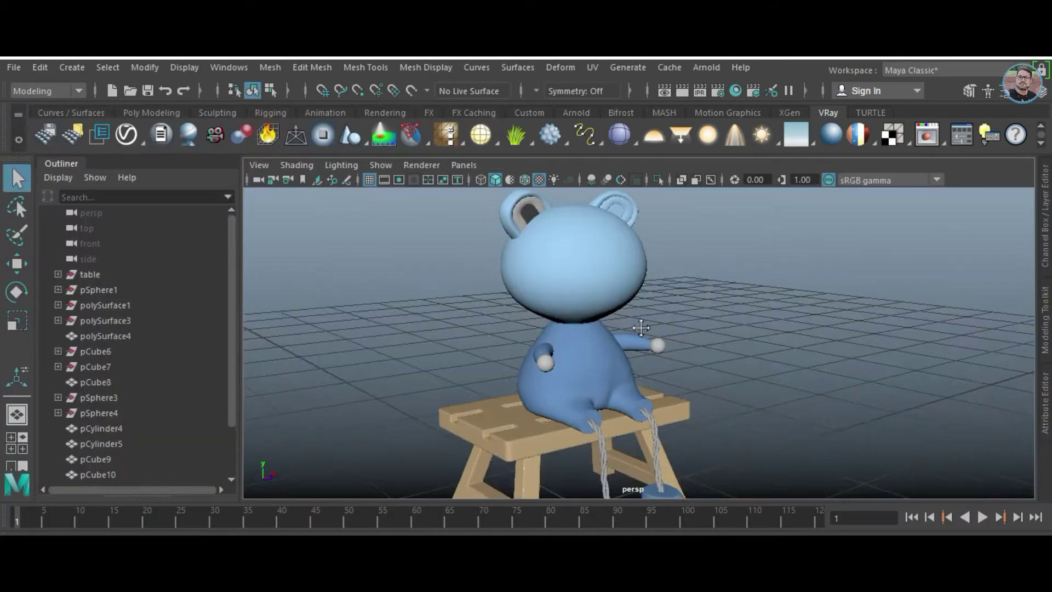
{"action": "scroll", "coordinate": [641, 327], "scroll_direction": "up", "scroll_amount": 3}
{"action": "scroll", "coordinate": [671, 427], "scroll_direction": "up", "scroll_amount": 3}
{"action": "scroll", "coordinate": [660, 356], "scroll_direction": "up", "scroll_amount": 3}
- Select the second ear mesh polySurface4 and its inner face loop in face mode
{"action": "scroll", "coordinate": [717, 433], "scroll_direction": "up", "scroll_amount": 3}
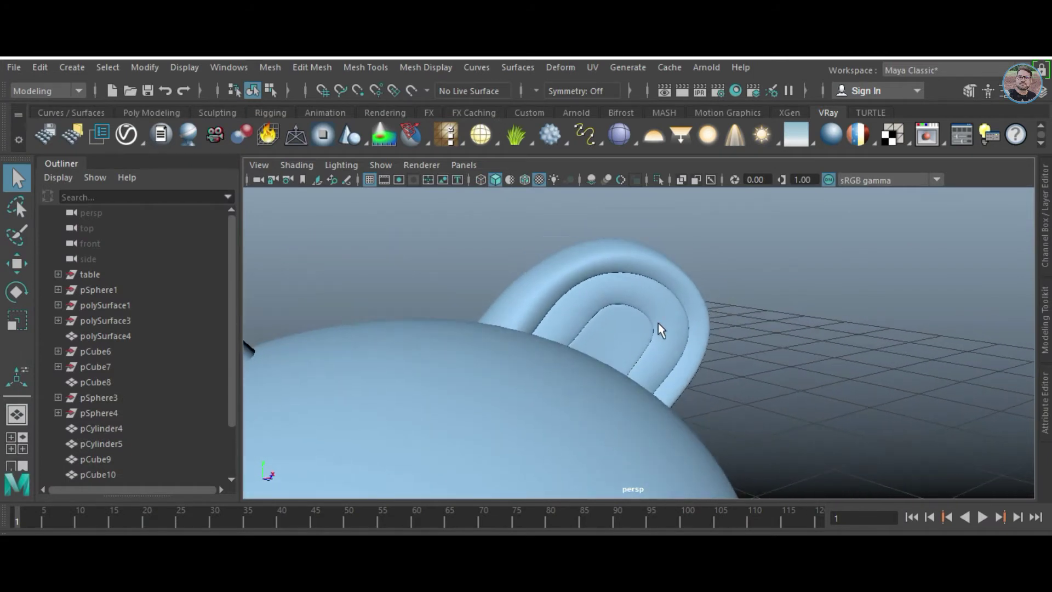
{"action": "scroll", "coordinate": [659, 329], "scroll_direction": "up", "scroll_amount": 2}
{"action": "left_click", "coordinate": [606, 279]}
{"action": "right_click_drag", "start_coordinate": [605, 192], "coordinate": [606, 219]}
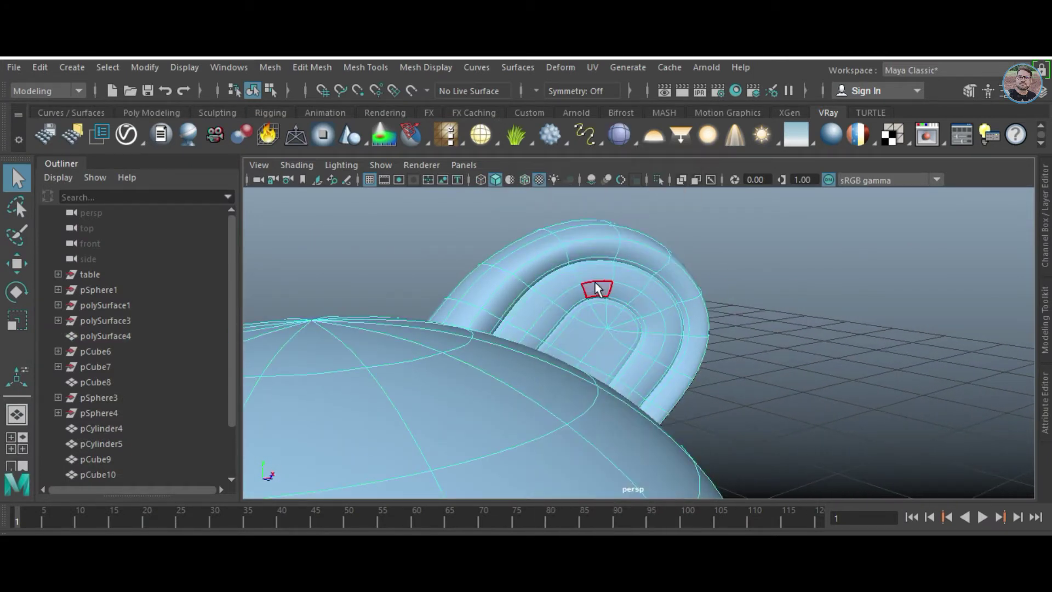
{"action": "double_click", "coordinate": [628, 272], "text": "shift"}
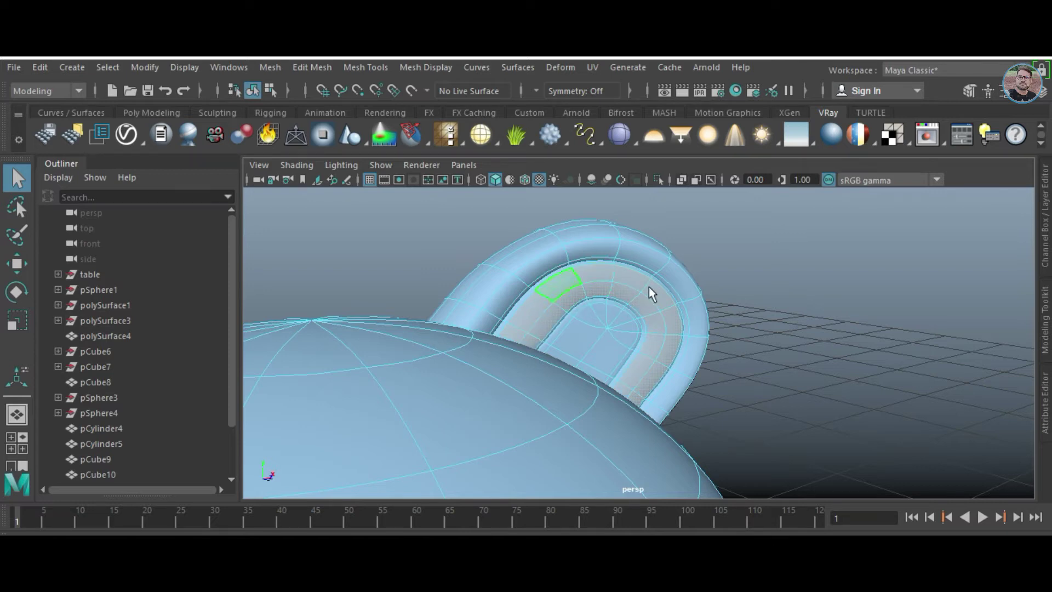
{"action": "mouse_move", "coordinate": [728, 258]}
{"action": "left_mouse_down", "text": "alt"}
{"action": "mouse_move", "coordinate": [669, 247]}
{"action": "mouse_move", "coordinate": [513, 269]}
{"action": "left_mouse_up", "text": "alt"}
{"action": "right_click", "coordinate": [679, 251]}
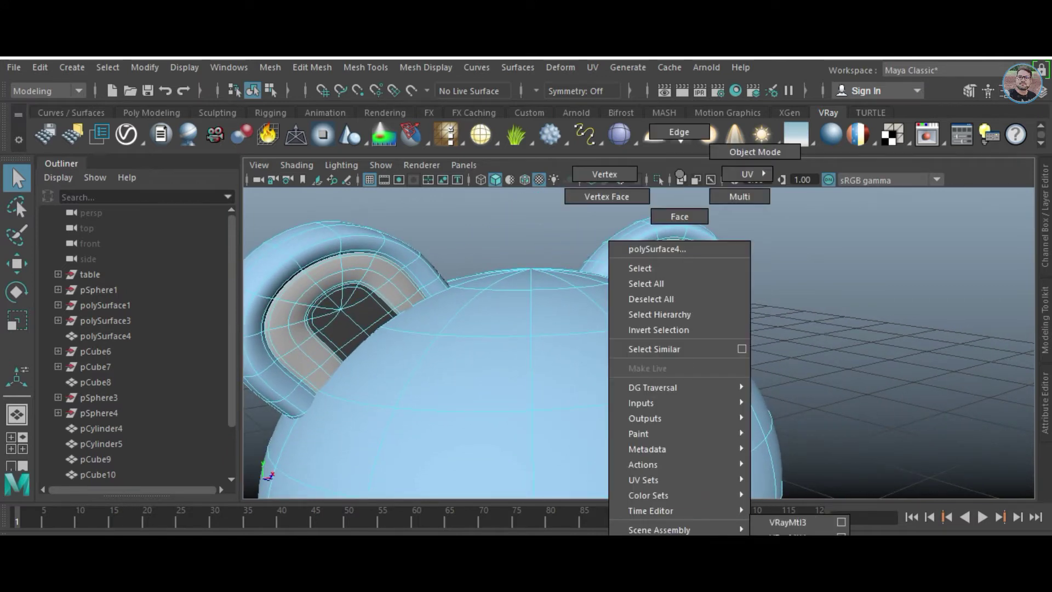
{"action": "left_click", "coordinate": [679, 216]}
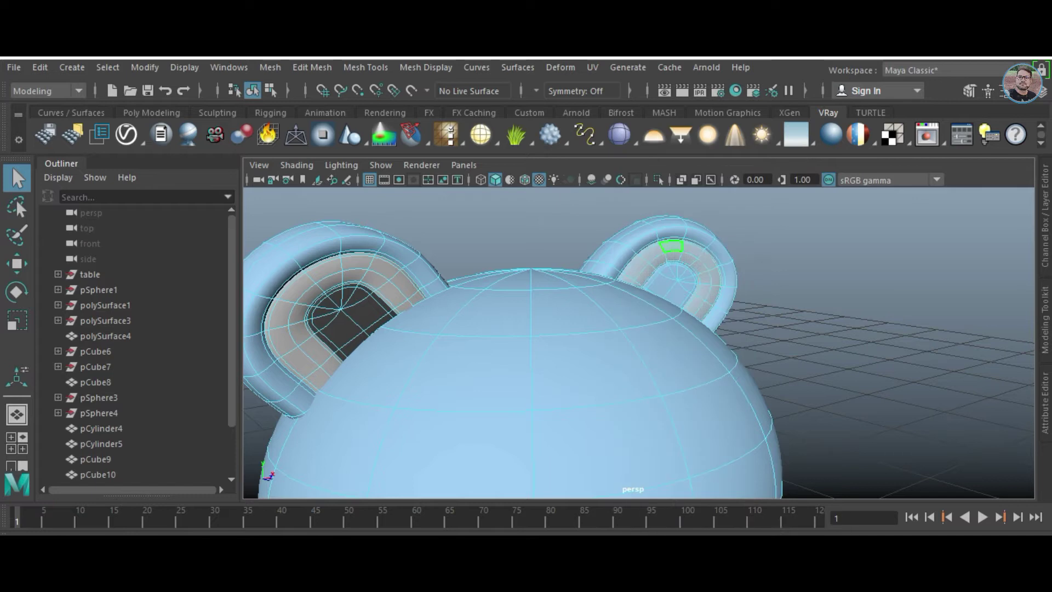
- Reframe the view closer on the ear and leave object selection with F10
{"action": "scroll", "coordinate": [641, 323], "scroll_direction": "up", "scroll_amount": 5}
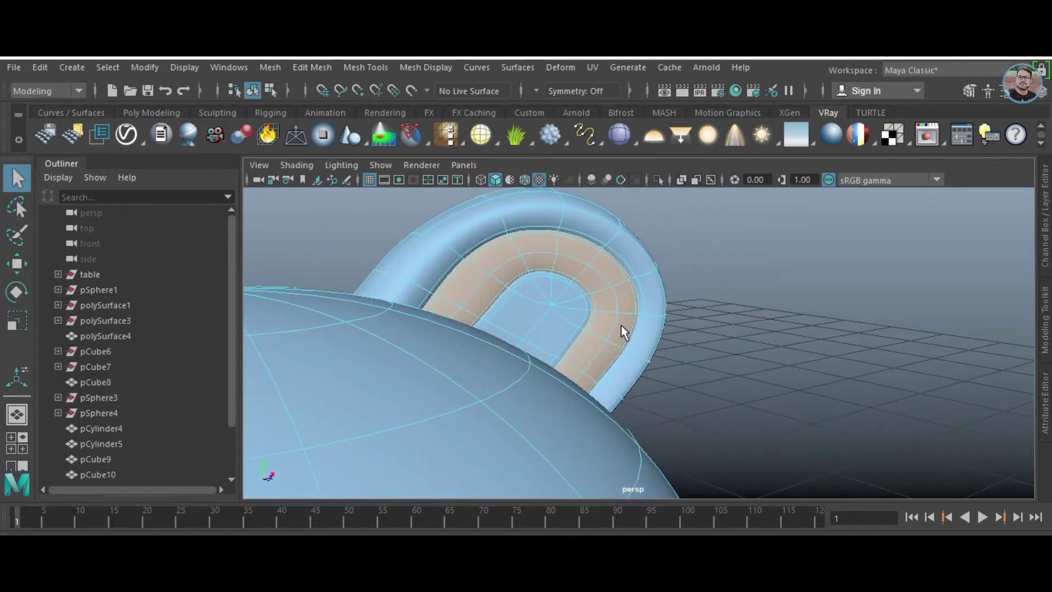
{"action": "scroll", "coordinate": [650, 317], "scroll_direction": "down", "scroll_amount": 5}
{"action": "scroll", "coordinate": [586, 310], "scroll_direction": "up", "scroll_amount": 5}
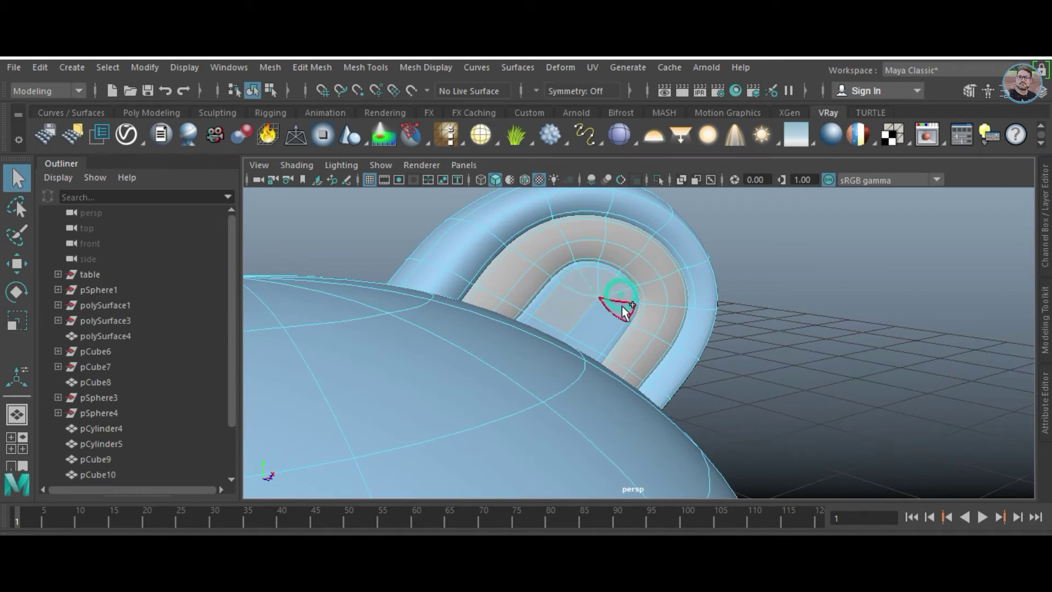
{"action": "mouse_move", "coordinate": [593, 305]}
{"action": "left_mouse_down", "text": "alt"}
{"action": "mouse_move", "coordinate": [582, 324]}
{"action": "mouse_move", "coordinate": [487, 286]}
{"action": "mouse_move", "coordinate": [451, 310]}
{"action": "mouse_move", "coordinate": [381, 328]}
{"action": "mouse_move", "coordinate": [504, 321]}
{"action": "mouse_move", "coordinate": [526, 350]}
{"action": "mouse_move", "coordinate": [499, 318]}
{"action": "left_mouse_up", "text": "alt"}
{"action": "mouse_move", "coordinate": [499, 318]}
{"action": "middle_mouse_down", "text": "alt"}
{"action": "mouse_move", "coordinate": [514, 282]}
{"action": "mouse_move", "coordinate": [387, 277]}
{"action": "middle_mouse_up", "text": "alt"}
{"action": "scroll", "coordinate": [712, 271], "scroll_direction": "up", "scroll_amount": 3}
{"action": "right_click_drag", "start_coordinate": [404, 174], "coordinate": [373, 495]}
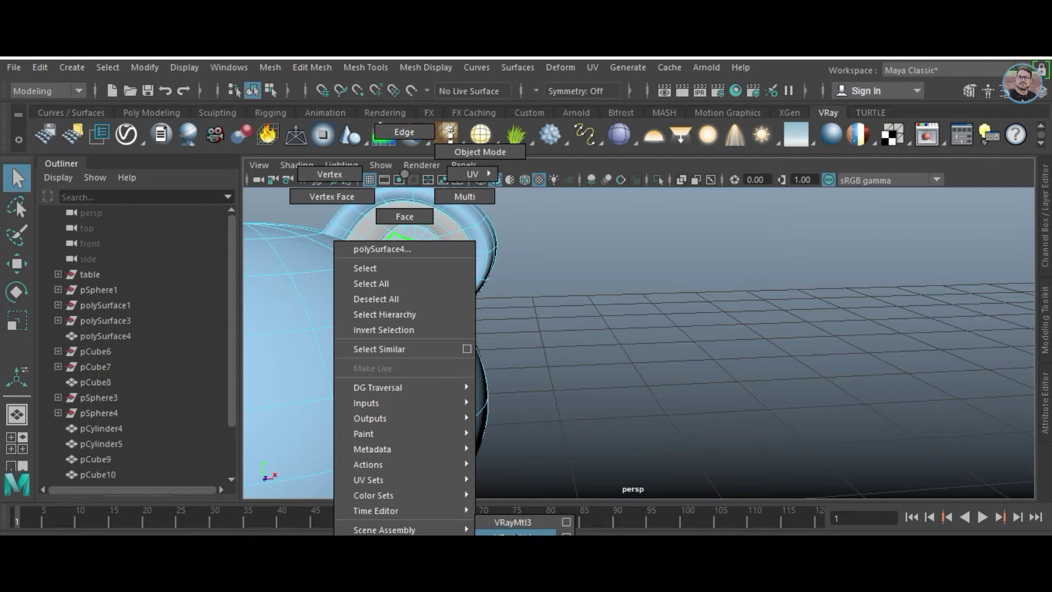
{"action": "scroll", "coordinate": [586, 386], "scroll_direction": "up", "scroll_amount": 2}
{"action": "right_click_drag", "start_coordinate": [554, 173], "coordinate": [588, 267]}
{"action": "key", "text": "F10"}
- Zoom out and orbit down to frame the whole bear, stool and legs
{"action": "middle_click_drag", "start_coordinate": [556, 337], "coordinate": [639, 347], "text": "alt"}
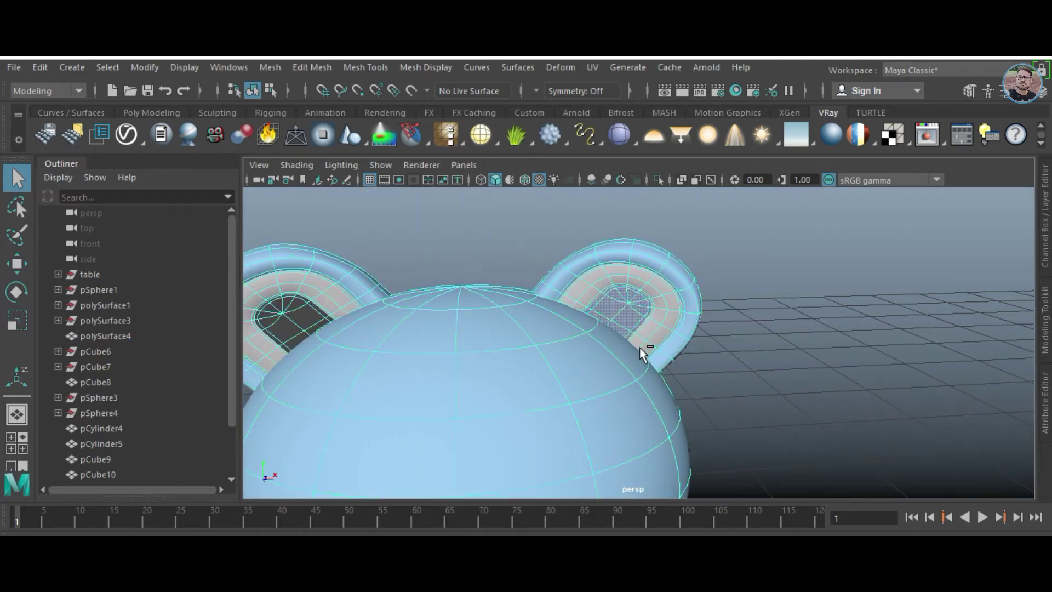
{"action": "right_click_drag", "start_coordinate": [618, 298], "coordinate": [710, 482]}
{"action": "right_click_drag", "start_coordinate": [622, 307], "coordinate": [623, 528]}
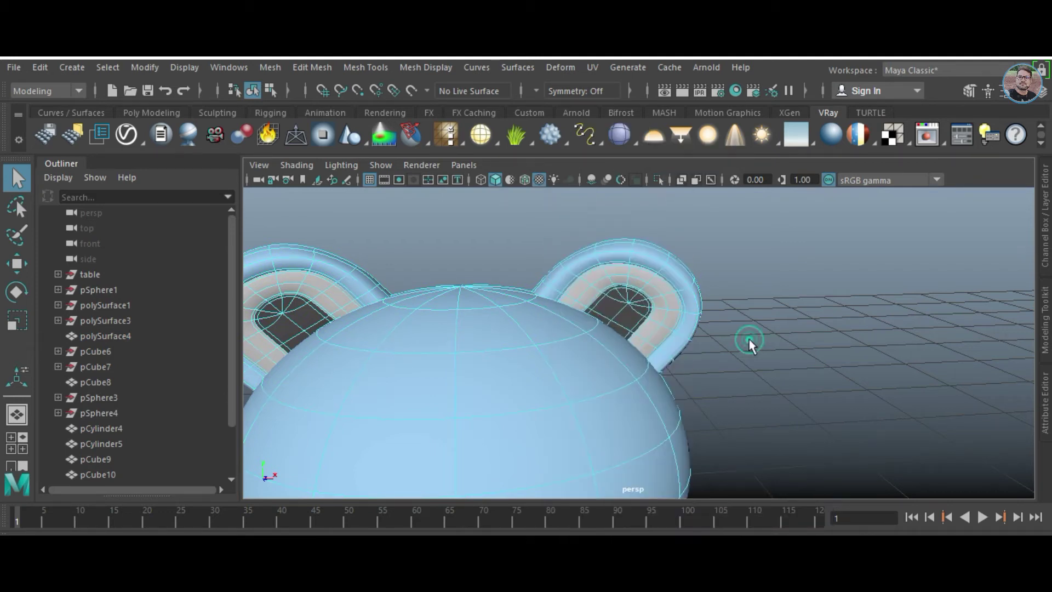
{"action": "middle_click_drag", "start_coordinate": [747, 340], "coordinate": [671, 363], "text": "alt"}
{"action": "right_click_drag", "start_coordinate": [671, 362], "coordinate": [459, 362], "text": "alt"}
{"action": "right_click_drag", "start_coordinate": [614, 236], "coordinate": [630, 154]}
{"action": "left_click_drag", "start_coordinate": [752, 286], "coordinate": [583, 350], "text": "alt"}
- Select both rope legs and bring up their shared VRayMtl6 material
{"action": "right_click_drag", "start_coordinate": [583, 351], "coordinate": [583, 451], "text": "alt"}
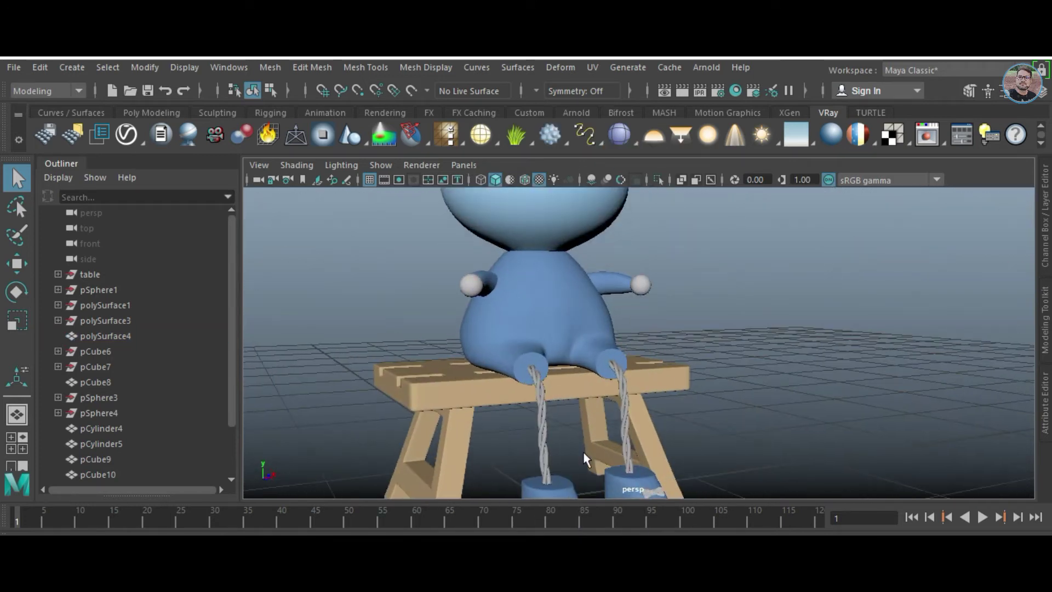
{"action": "left_click", "coordinate": [545, 417]}
{"action": "left_click", "coordinate": [626, 415], "text": "shift"}
{"action": "left_click_drag", "start_coordinate": [711, 410], "coordinate": [725, 376], "text": "alt"}
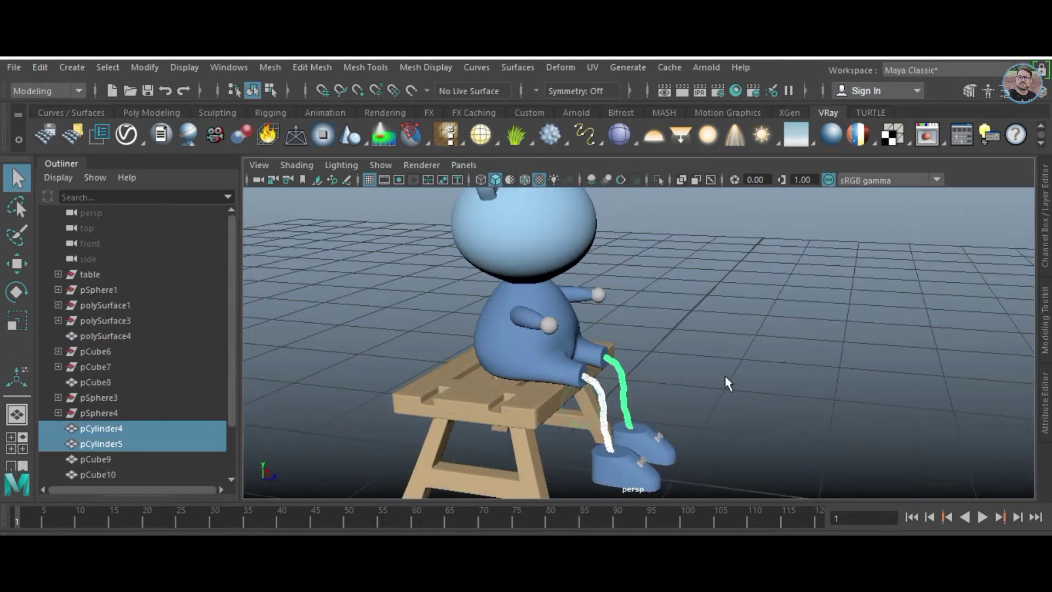
{"action": "left_click", "coordinate": [1045, 392]}
{"action": "left_click", "coordinate": [857, 189]}
- Rename the VRayMtl6 material to 'rope'
{"action": "scroll", "coordinate": [505, 376], "scroll_direction": "up", "scroll_amount": 5}
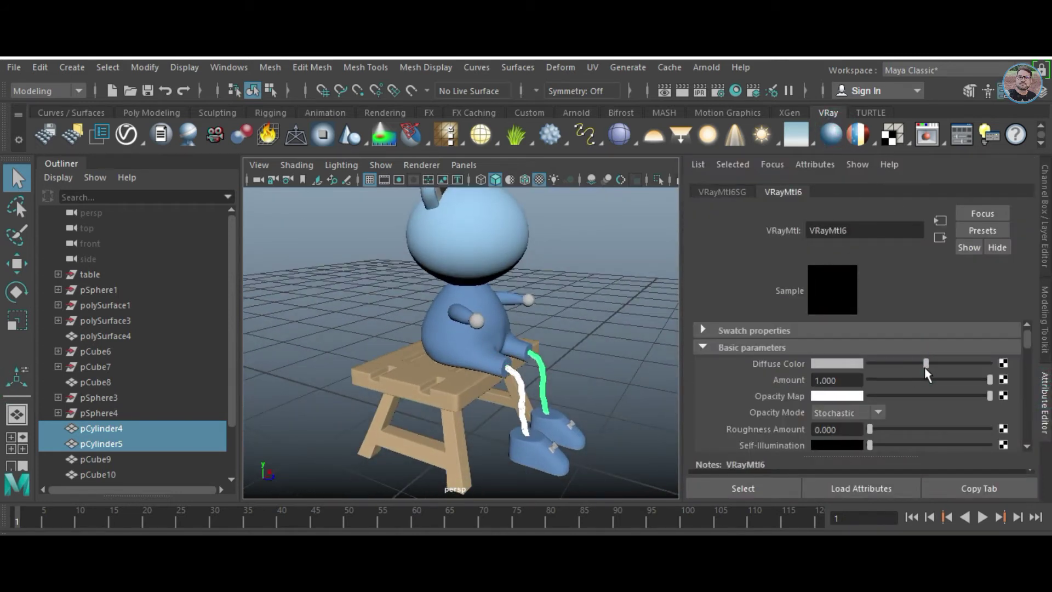
{"action": "mouse_move", "coordinate": [594, 361]}
{"action": "left_mouse_down", "text": "alt"}
{"action": "mouse_move", "coordinate": [517, 365]}
{"action": "mouse_move", "coordinate": [548, 392]}
{"action": "left_mouse_up", "text": "alt"}
{"action": "scroll", "coordinate": [517, 365], "scroll_direction": "up", "scroll_amount": 8}
{"action": "scroll", "coordinate": [517, 364], "scroll_direction": "down", "scroll_amount": 8}
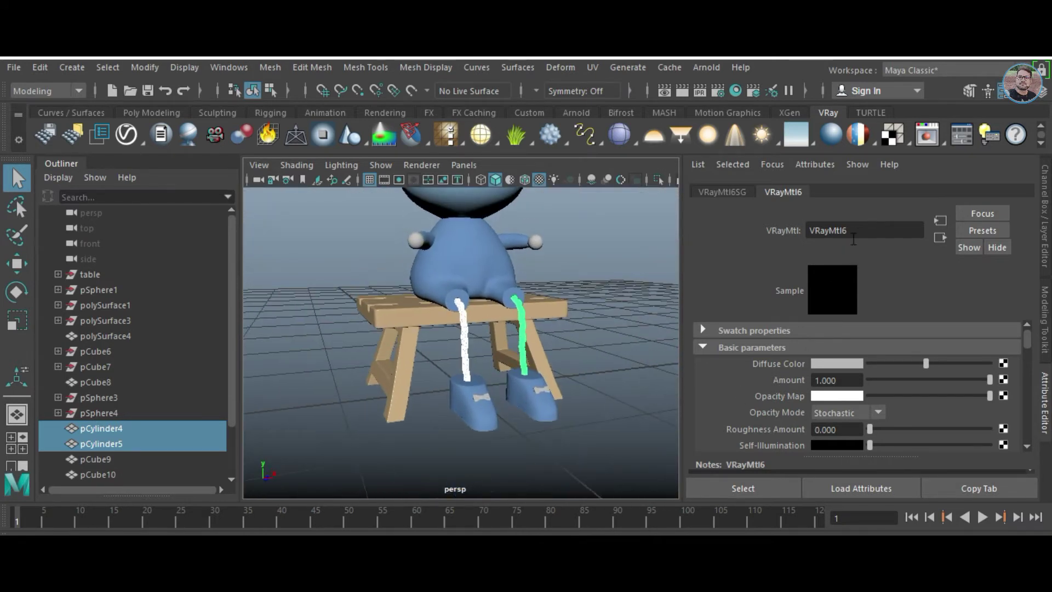
{"action": "double_click", "coordinate": [832, 230]}
{"action": "type", "text": "rope"}
{"action": "key", "text": "Return"}
- Deselect the rope legs, orbit around the bear and select its body
{"action": "left_click", "coordinate": [598, 424]}
{"action": "mouse_move", "coordinate": [598, 424]}
{"action": "left_mouse_down", "text": "alt"}
{"action": "mouse_move", "coordinate": [450, 413]}
{"action": "mouse_move", "coordinate": [530, 423]}
{"action": "mouse_move", "coordinate": [461, 417]}
{"action": "mouse_move", "coordinate": [495, 432]}
{"action": "mouse_move", "coordinate": [529, 412]}
{"action": "mouse_move", "coordinate": [411, 276]}
{"action": "left_mouse_up", "text": "alt"}
{"action": "left_click", "coordinate": [491, 351]}
{"action": "scroll", "coordinate": [416, 328], "scroll_direction": "down", "scroll_amount": 5}
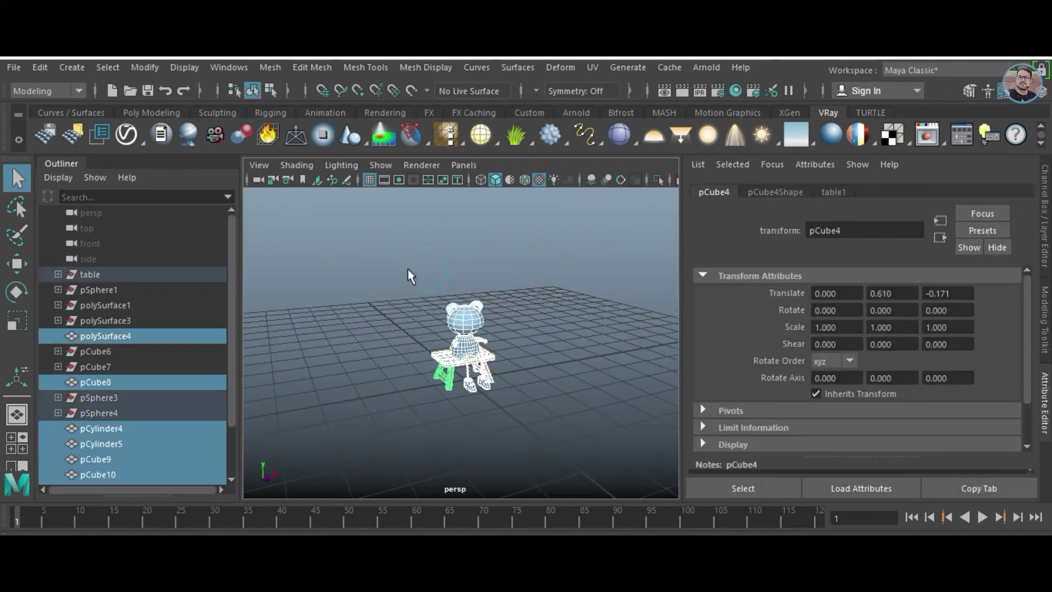
- Delete construction history, then select and frame the bear's body
{"action": "left_click", "coordinate": [48, 67]}
{"action": "left_click", "coordinate": [271, 260]}
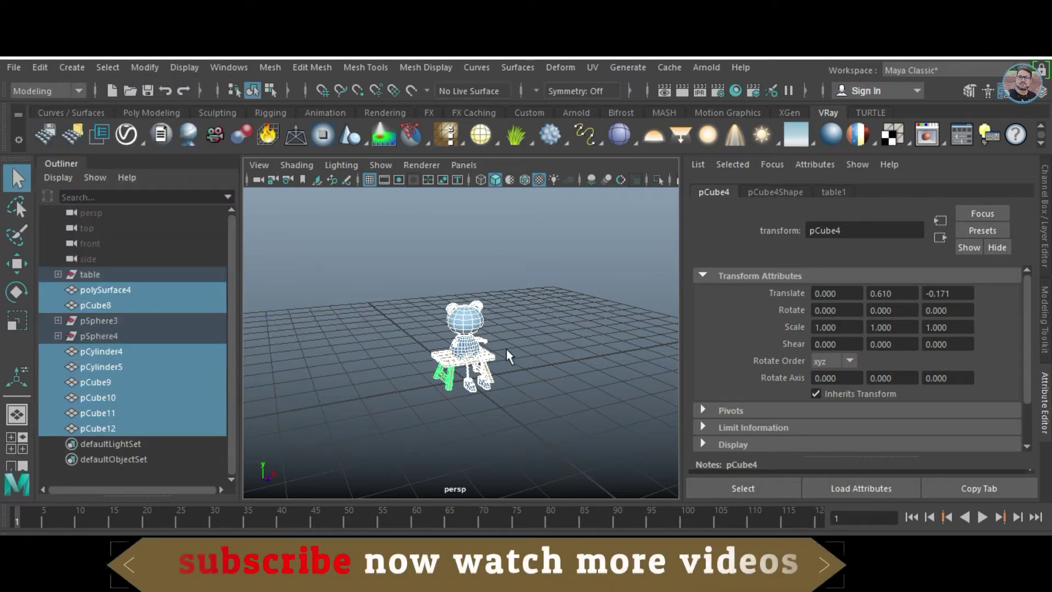
{"action": "key", "text": "f"}
{"action": "left_click", "coordinate": [470, 350]}
{"action": "key", "text": "f"}
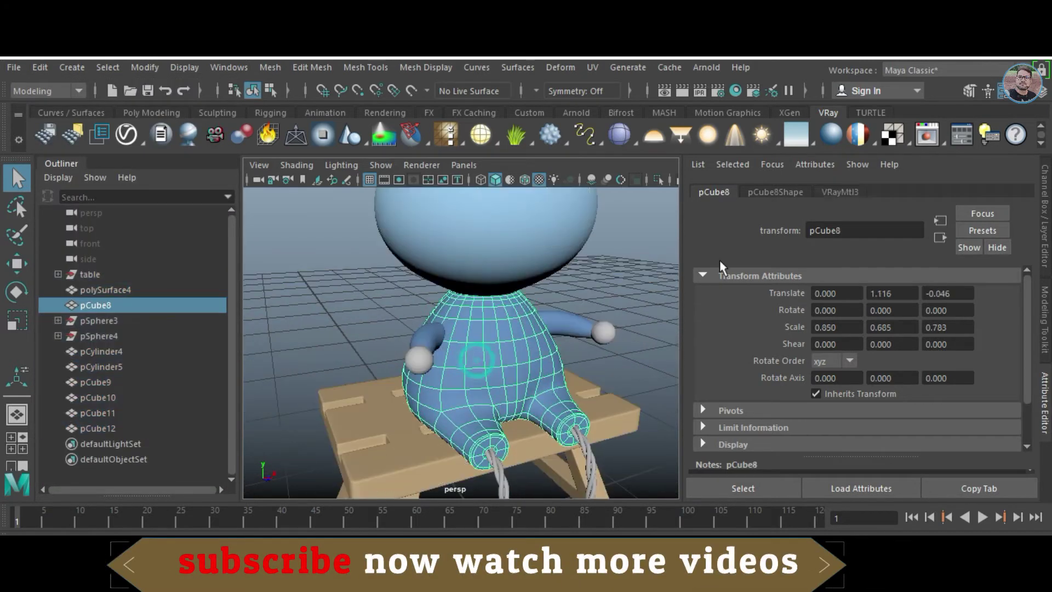
- On VRayMtl3, darken the diffuse colour, raise reflection colour and set glossiness 0.89
{"action": "left_click", "coordinate": [831, 192]}
{"action": "left_click_drag", "start_coordinate": [934, 365], "coordinate": [919, 369]}
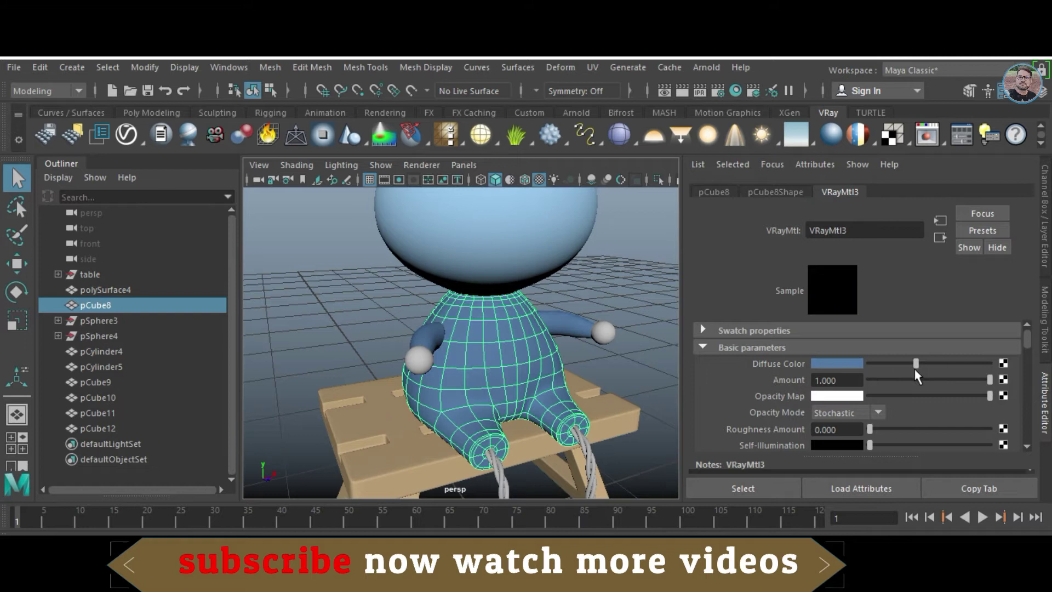
{"action": "scroll", "coordinate": [558, 368], "scroll_direction": "down", "scroll_amount": 5}
{"action": "scroll", "coordinate": [806, 403], "scroll_direction": "down", "scroll_amount": 5}
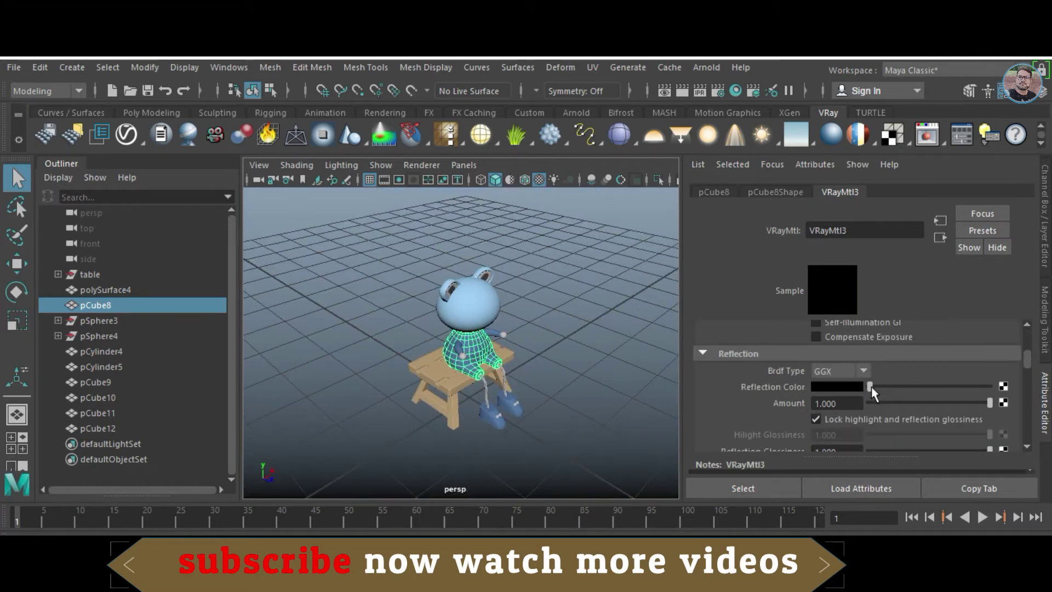
{"action": "left_click_drag", "start_coordinate": [870, 386], "coordinate": [919, 387]}
{"action": "scroll", "coordinate": [975, 419], "scroll_direction": "down", "scroll_amount": 2}
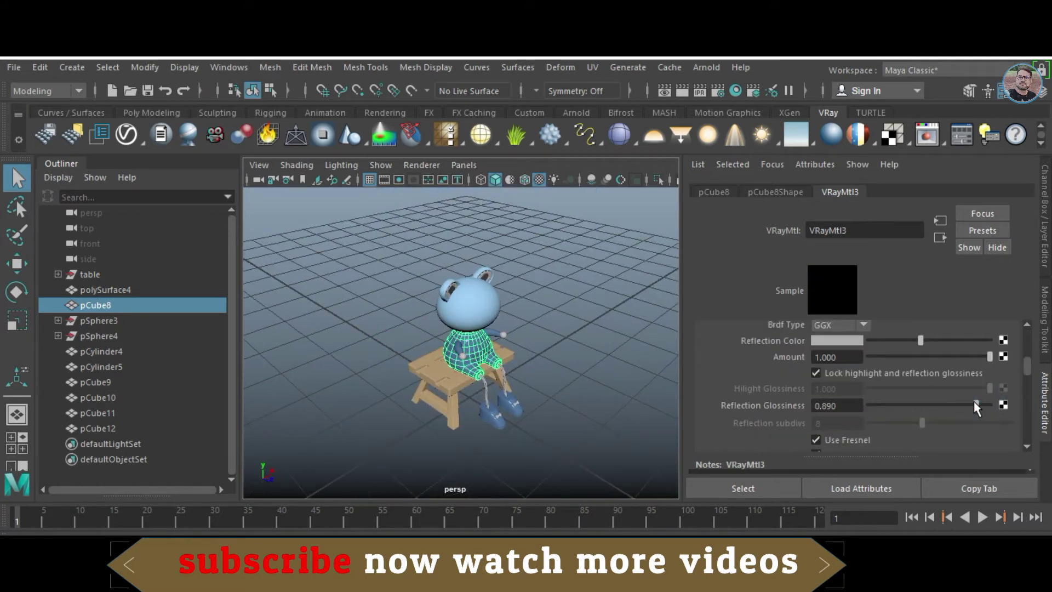
{"action": "scroll", "coordinate": [515, 403], "scroll_direction": "up", "scroll_amount": 2}
{"action": "scroll", "coordinate": [515, 403], "scroll_direction": "up", "scroll_amount": 2}
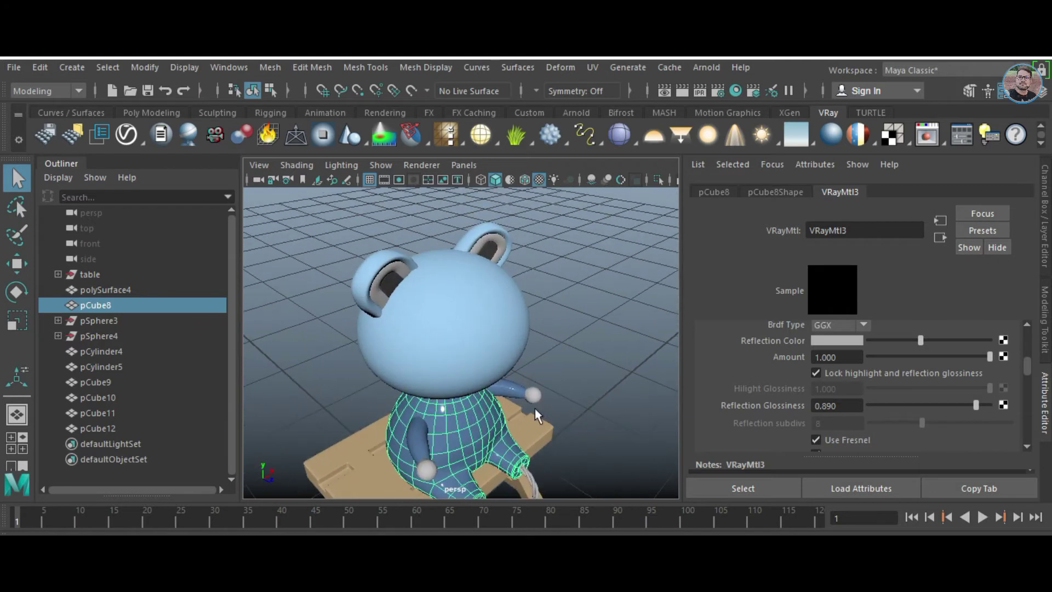
{"action": "scroll", "coordinate": [515, 404], "scroll_direction": "up", "scroll_amount": 2}
- Give the hand's h1 material light-grey reflections with 0.87 glossiness
{"action": "left_click", "coordinate": [547, 340]}
{"action": "scroll", "coordinate": [925, 399], "scroll_direction": "up", "scroll_amount": 3}
{"action": "scroll", "coordinate": [924, 393], "scroll_direction": "down", "scroll_amount": 3}
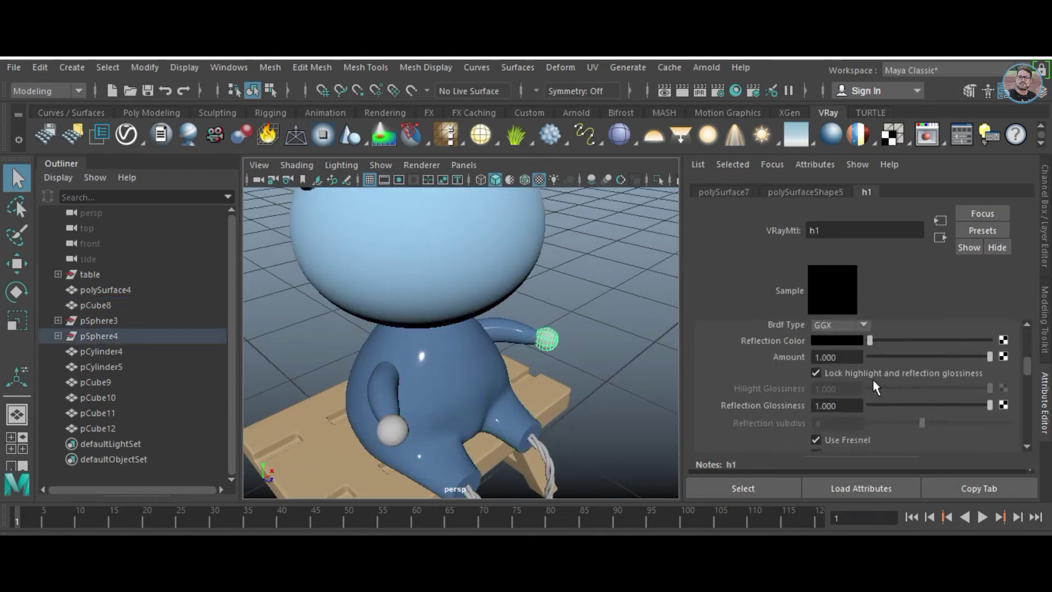
{"action": "scroll", "coordinate": [873, 380], "scroll_direction": "up", "scroll_amount": 1}
{"action": "left_click_drag", "start_coordinate": [872, 386], "coordinate": [912, 392]}
{"action": "scroll", "coordinate": [968, 422], "scroll_direction": "down", "scroll_amount": 2}
{"action": "left_click", "coordinate": [973, 404]}
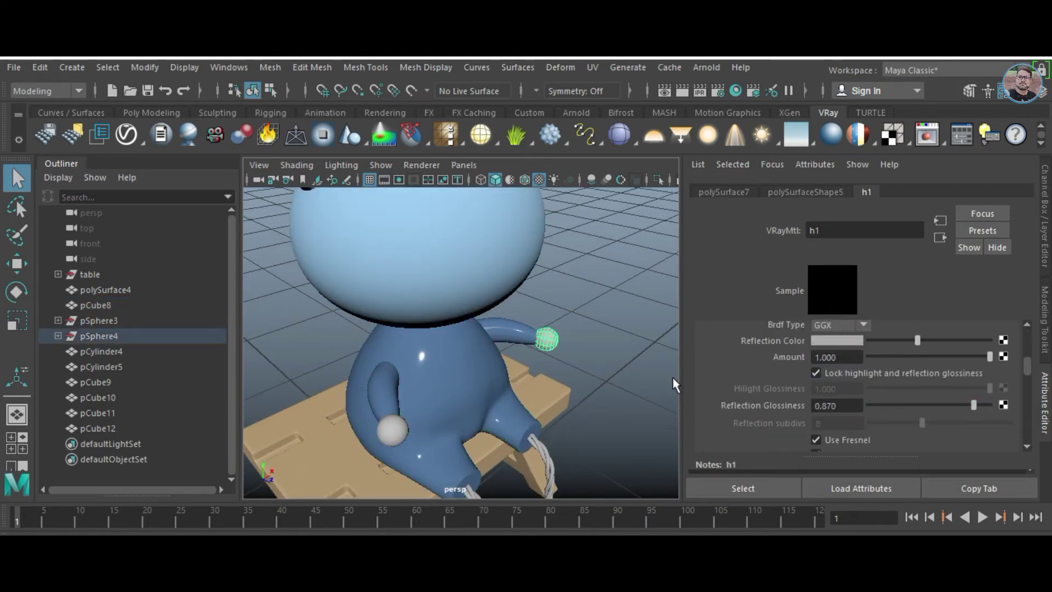
- Frame the whole bear on the stool and select the other hand sphere pSphere3
{"action": "left_click_drag", "start_coordinate": [675, 384], "coordinate": [500, 364], "text": "alt"}
{"action": "scroll", "coordinate": [539, 364], "scroll_direction": "up", "scroll_amount": 2}
{"action": "left_click", "coordinate": [589, 351]}
{"action": "left_click_drag", "start_coordinate": [588, 350], "coordinate": [508, 421], "text": "alt"}
{"action": "key", "text": "a"}
{"action": "left_click", "coordinate": [433, 398]}
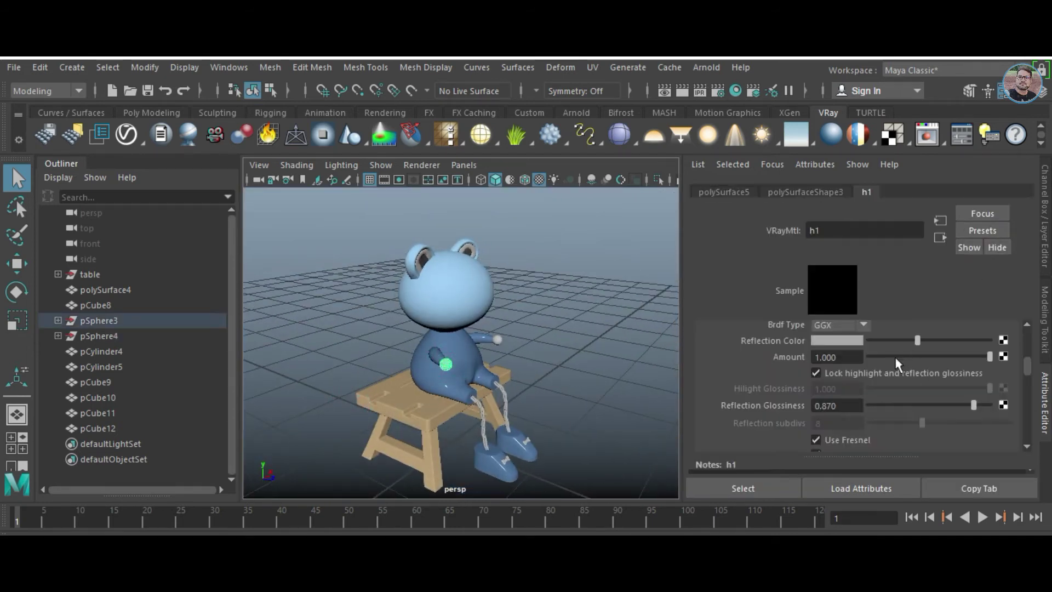
- Select the bear's head, polySurface4
{"action": "left_click", "coordinate": [428, 265]}
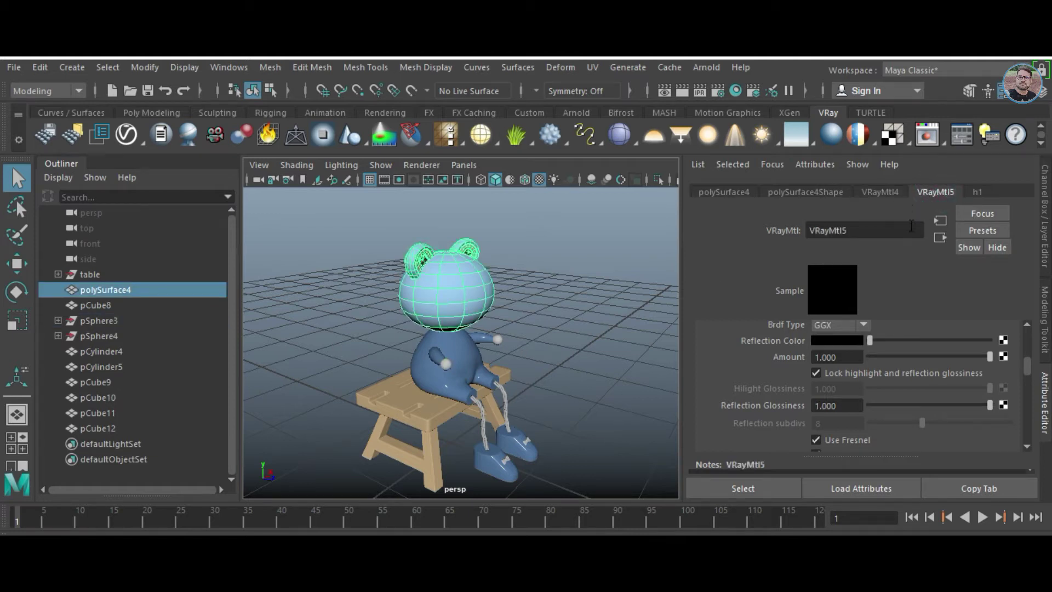
{"action": "scroll", "coordinate": [903, 375], "scroll_direction": "up", "scroll_amount": 2}
{"action": "scroll", "coordinate": [903, 375], "scroll_direction": "up", "scroll_amount": 1}
{"action": "scroll", "coordinate": [903, 375], "scroll_direction": "down", "scroll_amount": 3}
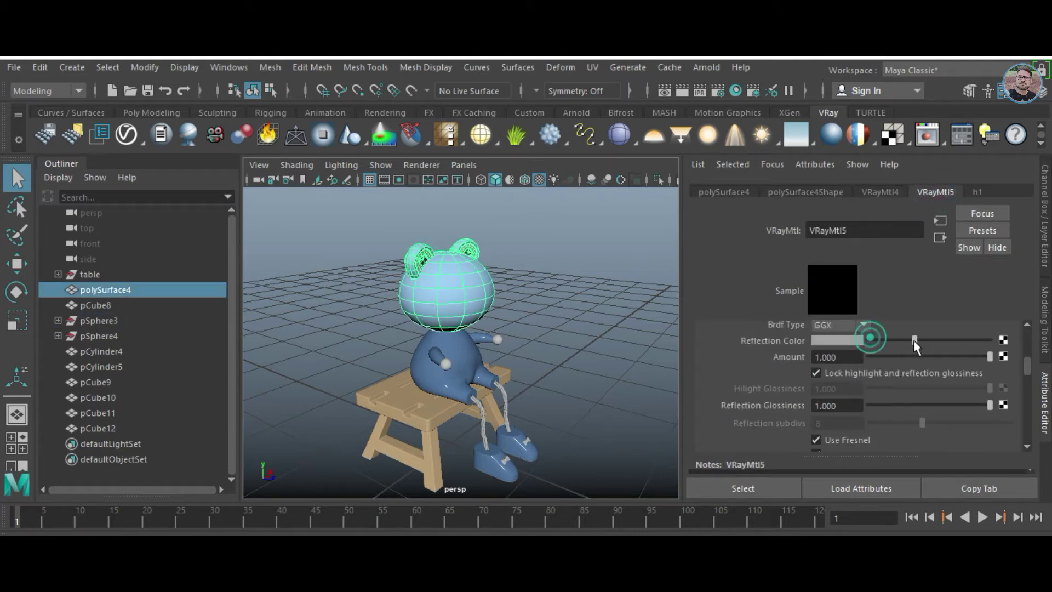
- On VRayMtl4, raise the reflection colour to light grey and set glossiness 0.870
{"action": "left_click", "coordinate": [880, 193]}
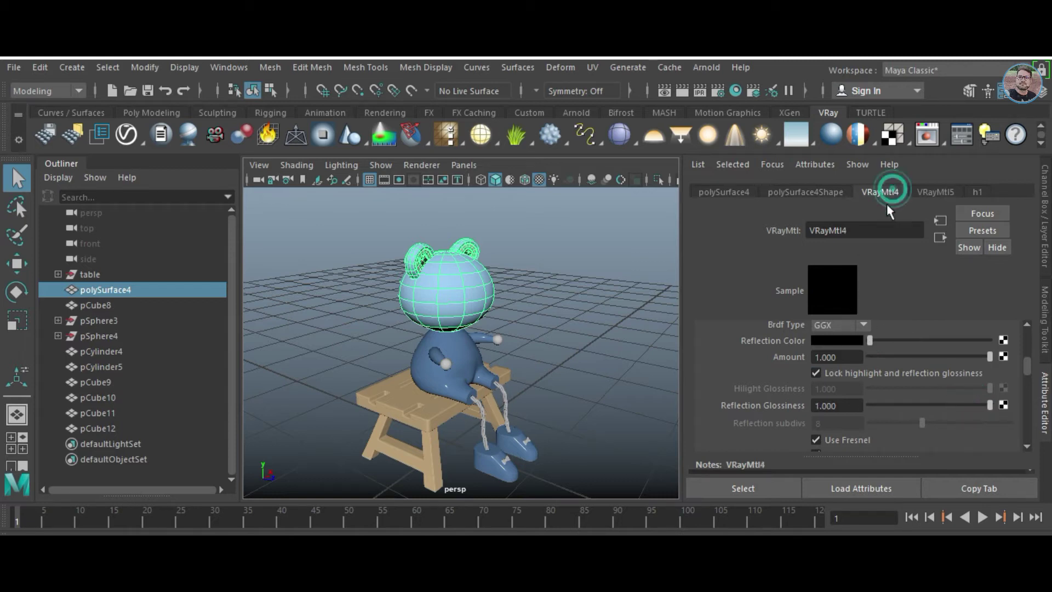
{"action": "scroll", "coordinate": [866, 380], "scroll_direction": "up", "scroll_amount": 2}
{"action": "scroll", "coordinate": [866, 380], "scroll_direction": "up", "scroll_amount": 1}
{"action": "scroll", "coordinate": [876, 381], "scroll_direction": "down", "scroll_amount": 3}
{"action": "left_click_drag", "start_coordinate": [870, 385], "coordinate": [907, 385]}
{"action": "scroll", "coordinate": [931, 397], "scroll_direction": "down", "scroll_amount": 1}
{"action": "scroll", "coordinate": [970, 362], "scroll_direction": "down", "scroll_amount": 1}
{"action": "scroll", "coordinate": [970, 364], "scroll_direction": "up", "scroll_amount": 1}
{"action": "left_click_drag", "start_coordinate": [989, 405], "coordinate": [973, 404]}
- Clear the selection and orbit in to a close side view of the bear
{"action": "mouse_move", "coordinate": [602, 316]}
{"action": "left_mouse_down", "text": "alt"}
{"action": "mouse_move", "coordinate": [573, 294]}
{"action": "mouse_move", "coordinate": [483, 328]}
{"action": "mouse_move", "coordinate": [550, 318]}
{"action": "mouse_move", "coordinate": [476, 376]}
{"action": "mouse_move", "coordinate": [482, 336]}
{"action": "left_mouse_up", "text": "alt"}
{"action": "left_click", "coordinate": [573, 295]}
{"action": "scroll", "coordinate": [483, 328], "scroll_direction": "up", "scroll_amount": 5}
{"action": "right_click_drag", "start_coordinate": [482, 336], "coordinate": [442, 344], "text": "alt"}
{"action": "mouse_move", "coordinate": [442, 344]}
{"action": "left_mouse_down", "text": "alt"}
{"action": "mouse_move", "coordinate": [423, 348]}
{"action": "mouse_move", "coordinate": [471, 375]}
{"action": "left_mouse_up", "text": "alt"}
{"action": "right_click_drag", "start_coordinate": [471, 375], "coordinate": [449, 361], "text": "alt"}
{"action": "mouse_move", "coordinate": [449, 362]}
{"action": "left_mouse_down", "text": "alt"}
{"action": "mouse_move", "coordinate": [367, 354]}
{"action": "mouse_move", "coordinate": [380, 386]}
{"action": "mouse_move", "coordinate": [553, 384]}
{"action": "left_mouse_up", "text": "alt"}
{"action": "right_click_drag", "start_coordinate": [460, 378], "coordinate": [488, 383], "text": "alt"}
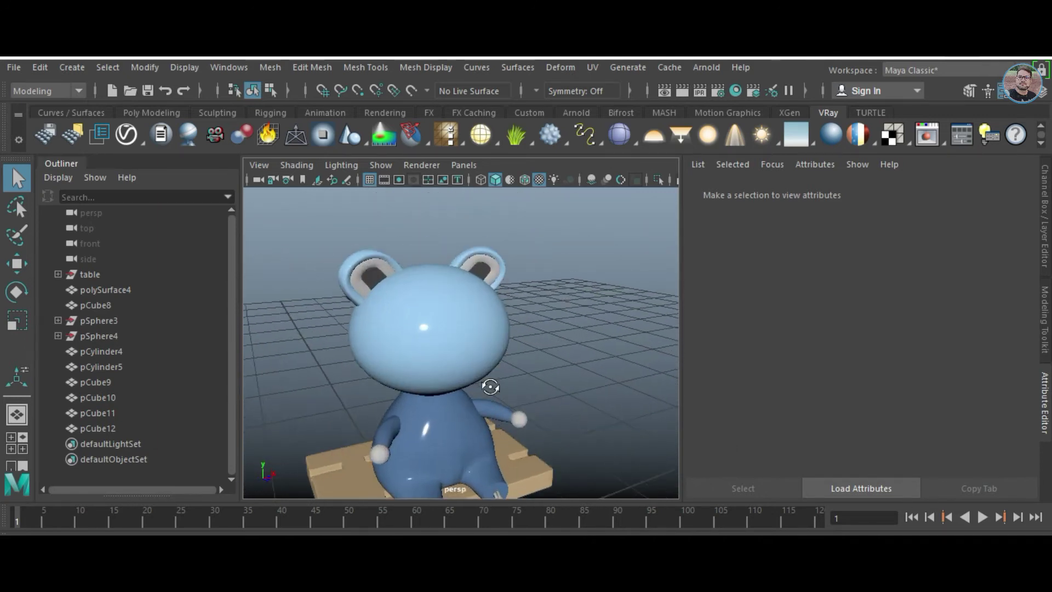
{"action": "left_click_drag", "start_coordinate": [488, 383], "coordinate": [475, 382], "text": "alt"}
- Widen the 3D view, select the bear's head and orbit around it
{"action": "left_click", "coordinate": [1046, 394]}
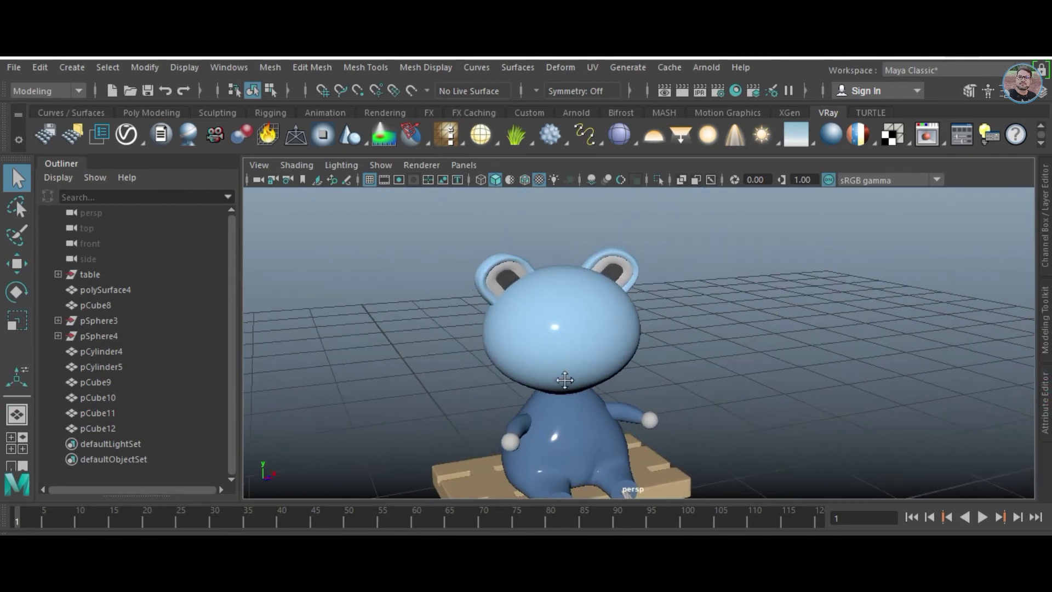
{"action": "left_click", "coordinate": [566, 333]}
{"action": "mouse_move", "coordinate": [553, 333]}
{"action": "left_mouse_down", "text": "alt"}
{"action": "mouse_move", "coordinate": [586, 373]}
{"action": "mouse_move", "coordinate": [571, 345]}
{"action": "mouse_move", "coordinate": [659, 357]}
{"action": "mouse_move", "coordinate": [584, 319]}
{"action": "mouse_move", "coordinate": [609, 221]}
{"action": "left_mouse_up", "text": "alt"}
- Open the UV Editor, close the UV Toolkit and move the editor aside
{"action": "left_click", "coordinate": [630, 93]}
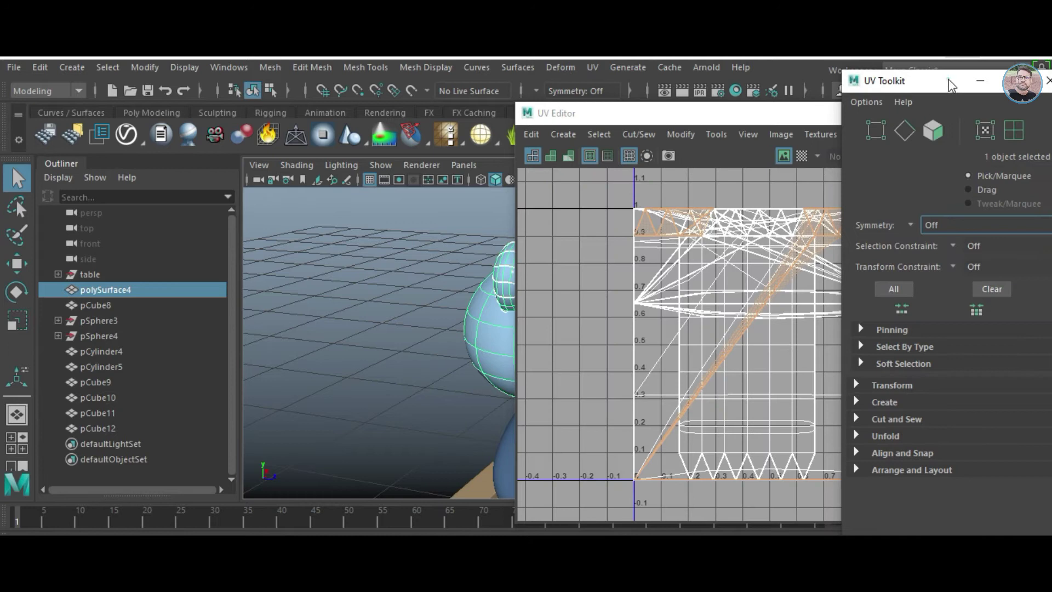
{"action": "left_click_drag", "start_coordinate": [951, 85], "coordinate": [836, 106]}
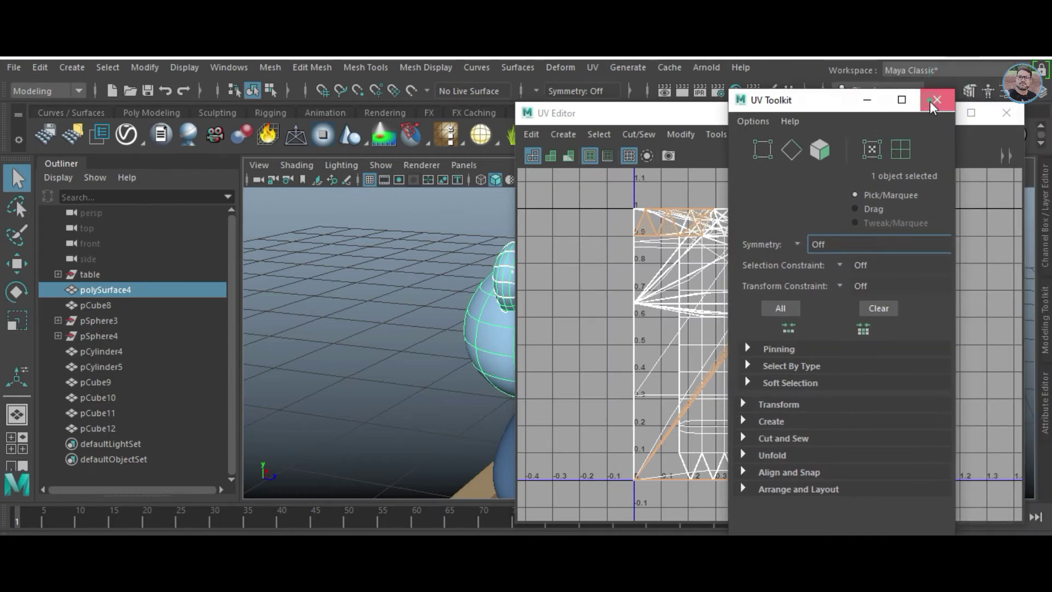
{"action": "left_click", "coordinate": [930, 101]}
{"action": "left_click_drag", "start_coordinate": [626, 116], "coordinate": [782, 178]}
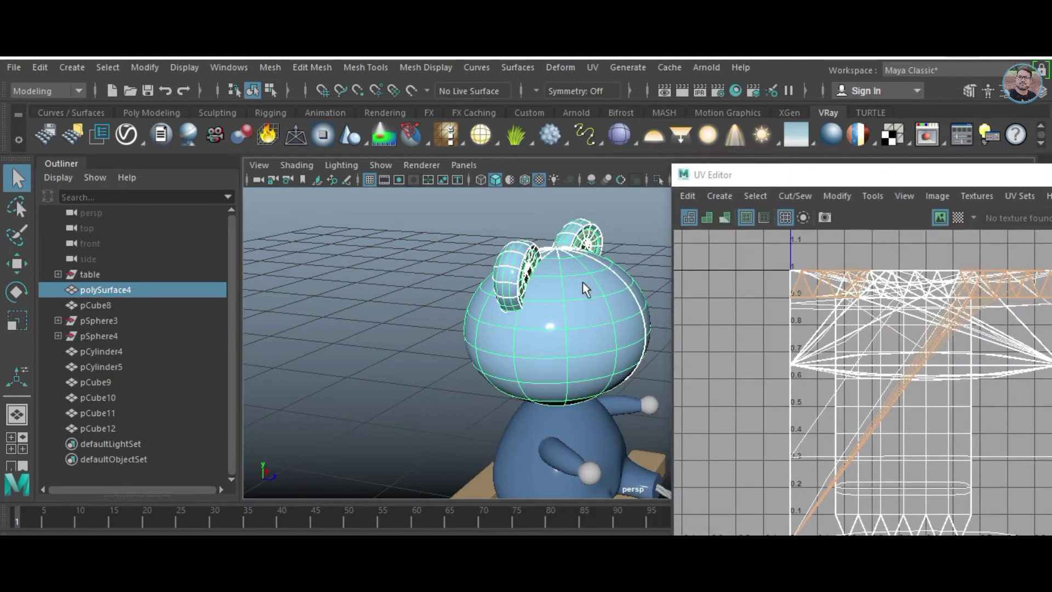
{"action": "left_click_drag", "start_coordinate": [582, 282], "coordinate": [589, 146], "text": "alt"}
- Apply a Z-axis, bounding-box planar UV projection to the head
{"action": "left_click", "coordinate": [592, 66]}
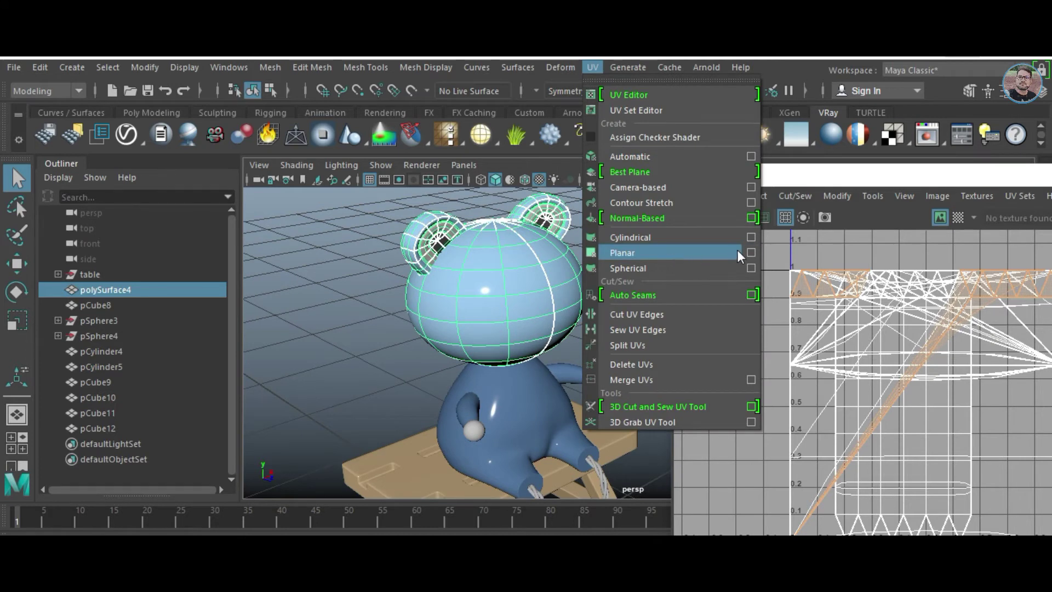
{"action": "left_click", "coordinate": [750, 253]}
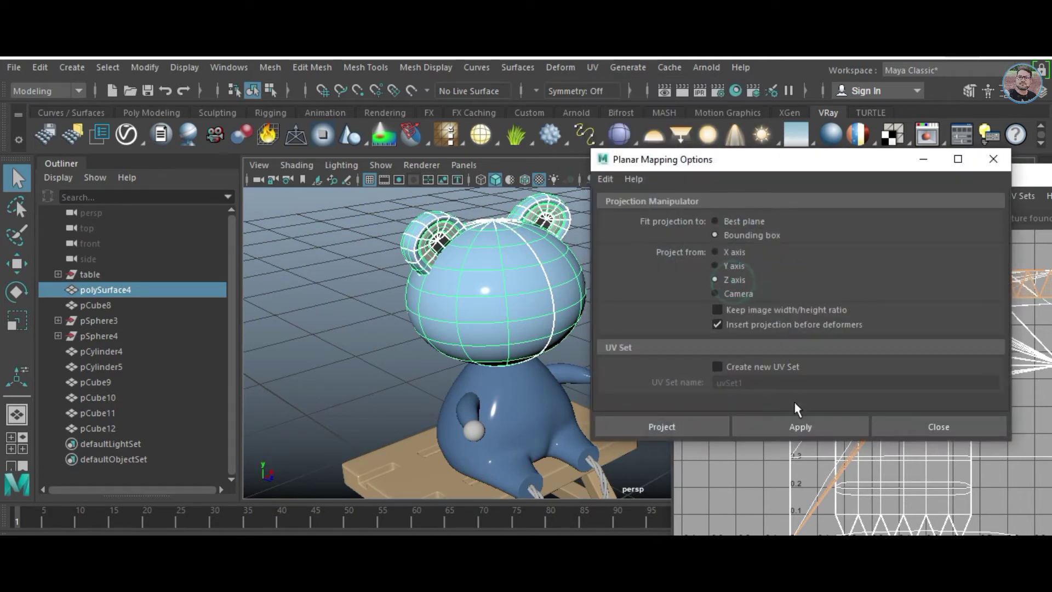
{"action": "left_click", "coordinate": [799, 427]}
{"action": "left_click", "coordinate": [991, 159]}
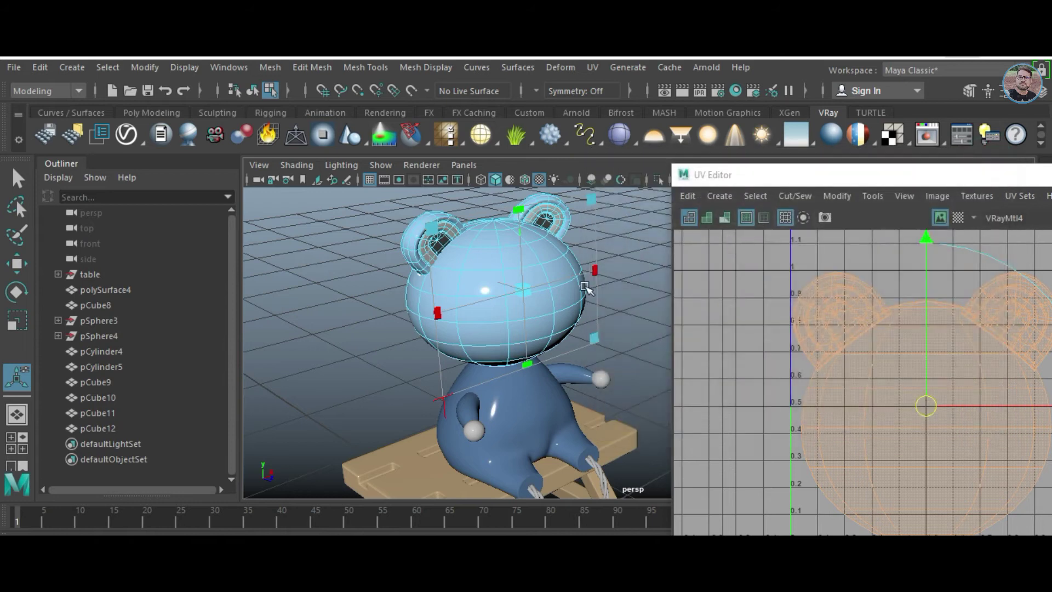
- Return to object selection mode and minimise the UV Editor
{"action": "mouse_move", "coordinate": [520, 290]}
{"action": "left_mouse_down", "text": "alt"}
{"action": "mouse_move", "coordinate": [550, 309]}
{"action": "mouse_move", "coordinate": [508, 300]}
{"action": "left_mouse_up", "text": "alt"}
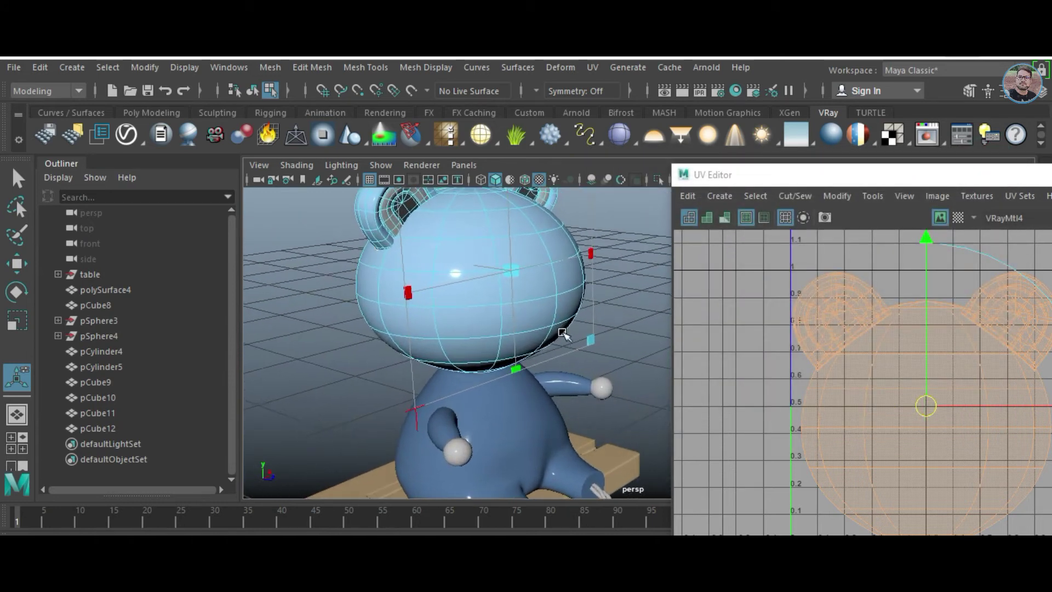
{"action": "mouse_move", "coordinate": [448, 279]}
{"action": "left_mouse_down", "text": "alt"}
{"action": "mouse_move", "coordinate": [481, 251]}
{"action": "mouse_move", "coordinate": [480, 277]}
{"action": "left_mouse_up", "text": "alt"}
{"action": "left_click", "coordinate": [481, 250]}
{"action": "key", "text": "F8"}
{"action": "key", "text": "q"}
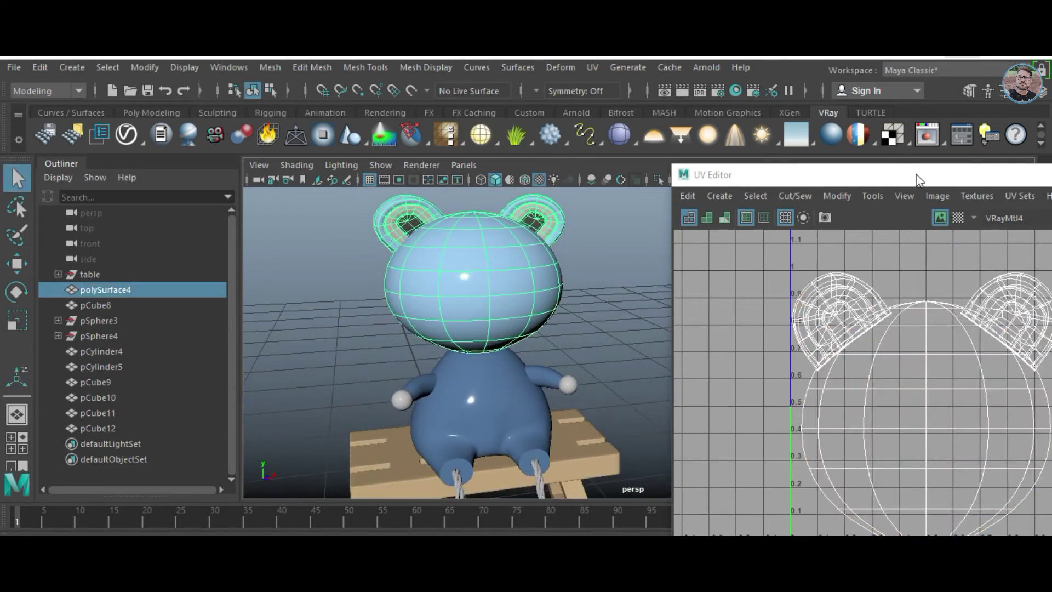
{"action": "left_click_drag", "start_coordinate": [918, 175], "coordinate": [540, 217]}
{"action": "left_click", "coordinate": [672, 209]}
- Show the head's VRayMtl4 attributes and darken its diffuse colour slightly
{"action": "mouse_move", "coordinate": [535, 266]}
{"action": "left_mouse_down", "text": "alt"}
{"action": "mouse_move", "coordinate": [593, 267]}
{"action": "mouse_move", "coordinate": [517, 306]}
{"action": "left_mouse_up", "text": "alt"}
{"action": "left_click", "coordinate": [1044, 387]}
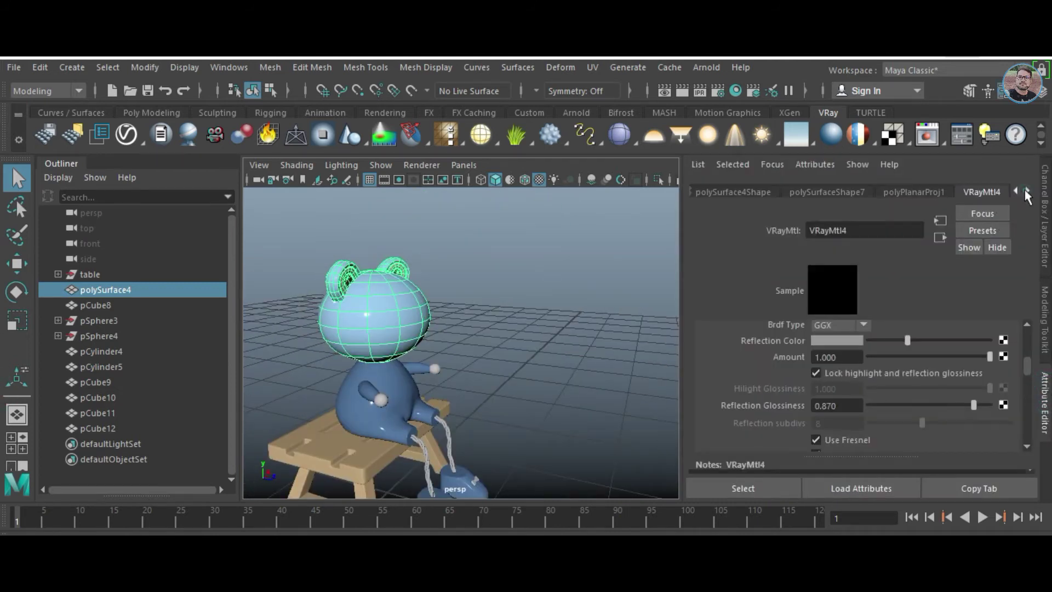
{"action": "left_click", "coordinate": [1026, 191]}
{"action": "scroll", "coordinate": [899, 390], "scroll_direction": "up", "scroll_amount": 5}
{"action": "left_click_drag", "start_coordinate": [980, 366], "coordinate": [973, 366]}
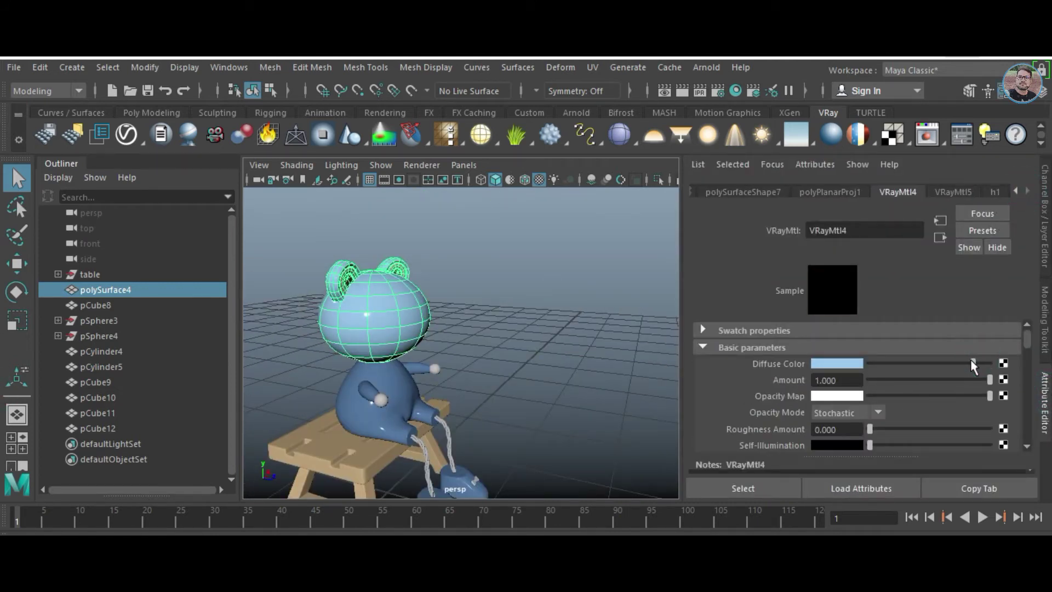
- Try a File texture on the diffuse colour, cancel browsing, and undo it
{"action": "left_click", "coordinate": [1003, 363]}
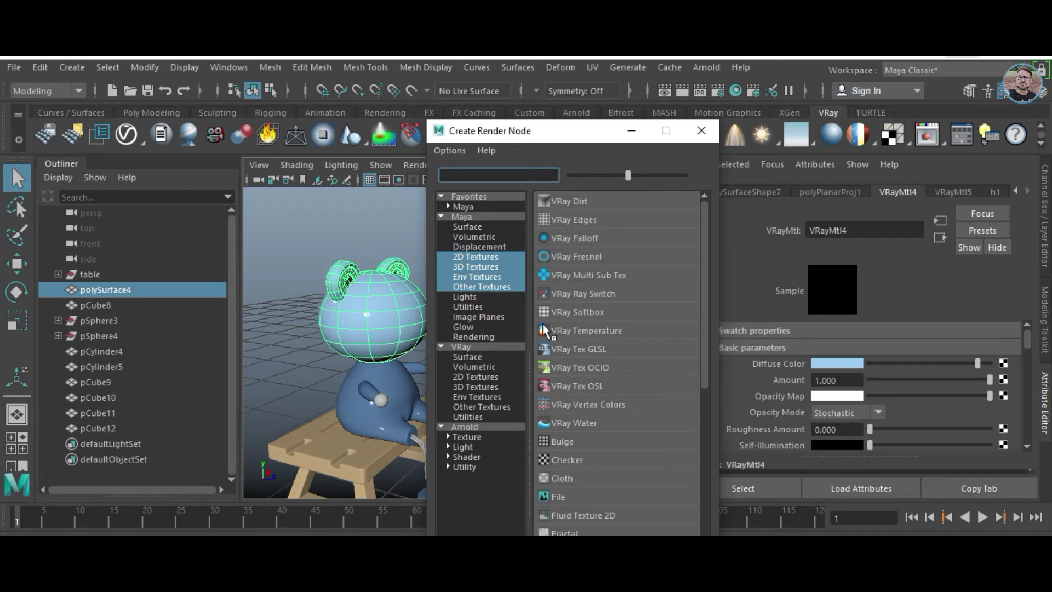
{"action": "left_click", "coordinate": [557, 495]}
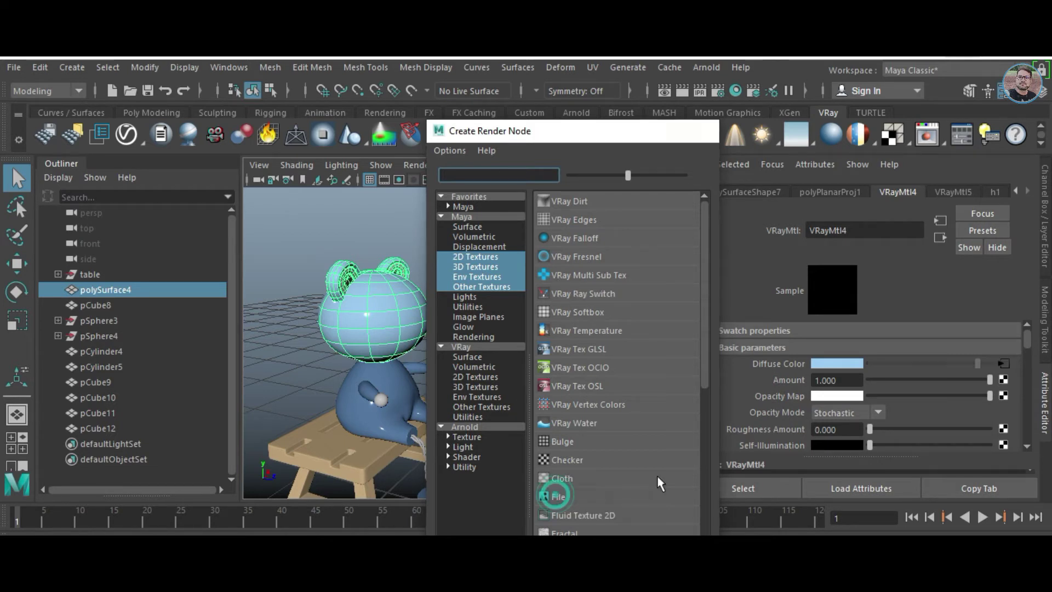
{"action": "left_click", "coordinate": [1004, 363]}
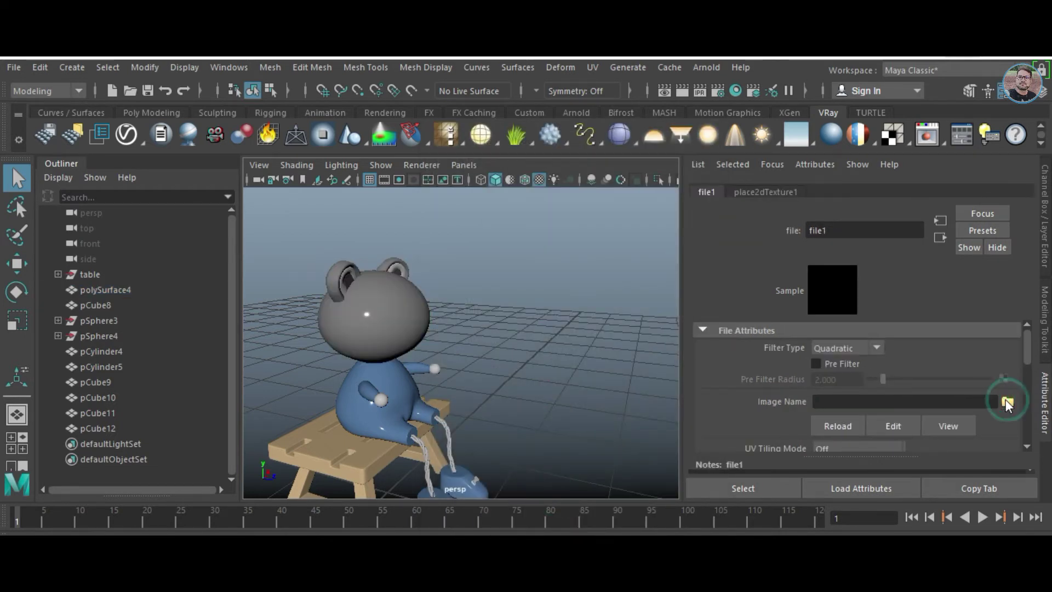
{"action": "left_click", "coordinate": [1007, 401]}
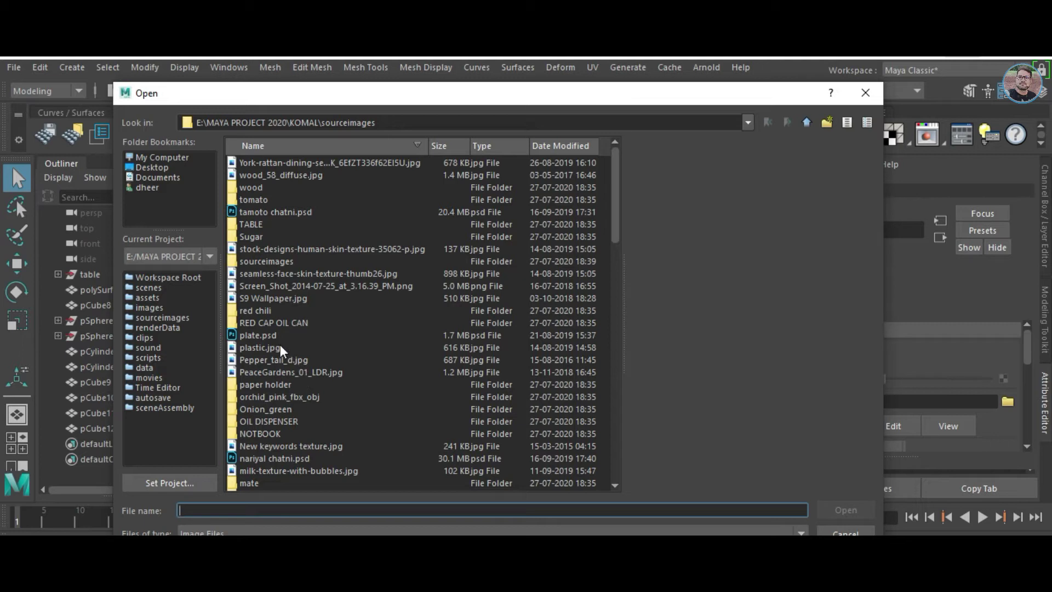
{"action": "left_click", "coordinate": [857, 531]}
{"action": "left_click", "coordinate": [40, 66]}
{"action": "left_click", "coordinate": [68, 90]}
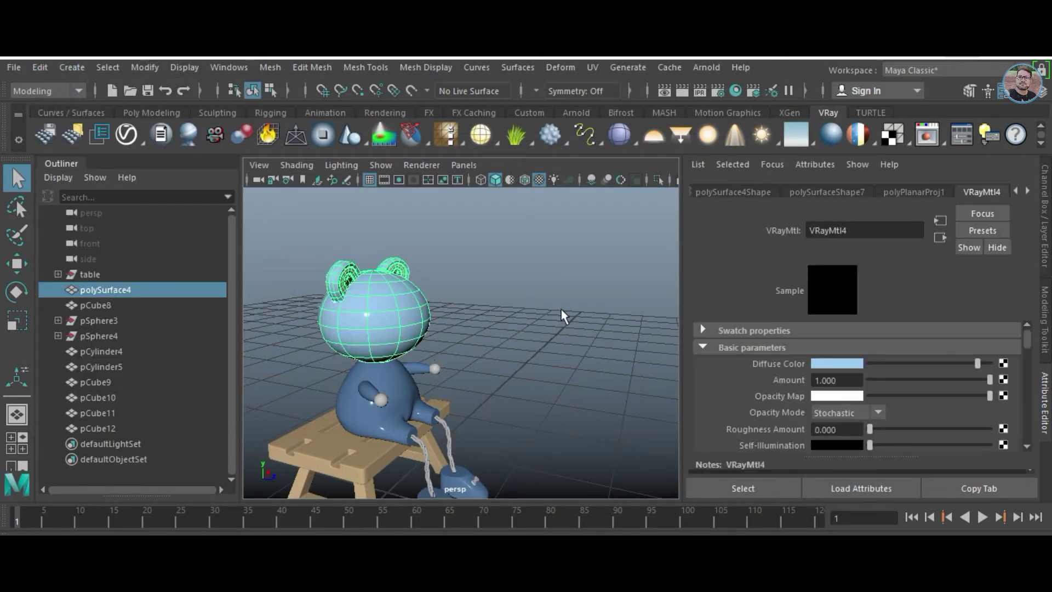
- Switch the head to face mode and select its front faces
{"action": "mouse_move", "coordinate": [514, 314]}
{"action": "left_mouse_down", "text": "alt"}
{"action": "mouse_move", "coordinate": [570, 343]}
{"action": "mouse_move", "coordinate": [535, 343]}
{"action": "left_mouse_up", "text": "alt"}
{"action": "scroll", "coordinate": [535, 337], "scroll_direction": "up", "scroll_amount": 5}
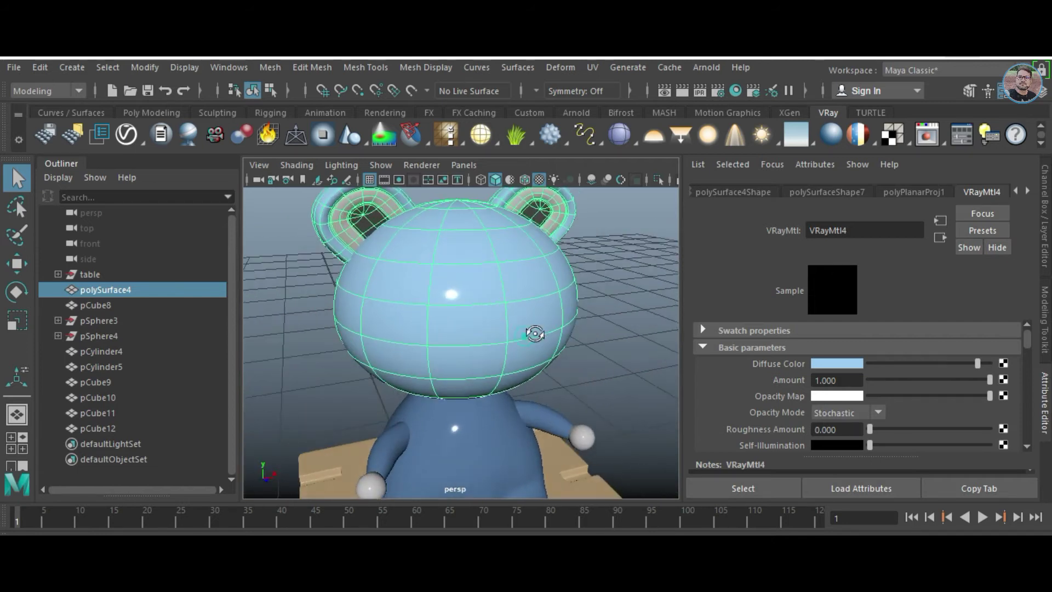
{"action": "right_click_drag", "start_coordinate": [412, 241], "coordinate": [405, 223]}
{"action": "left_click", "coordinate": [397, 244]}
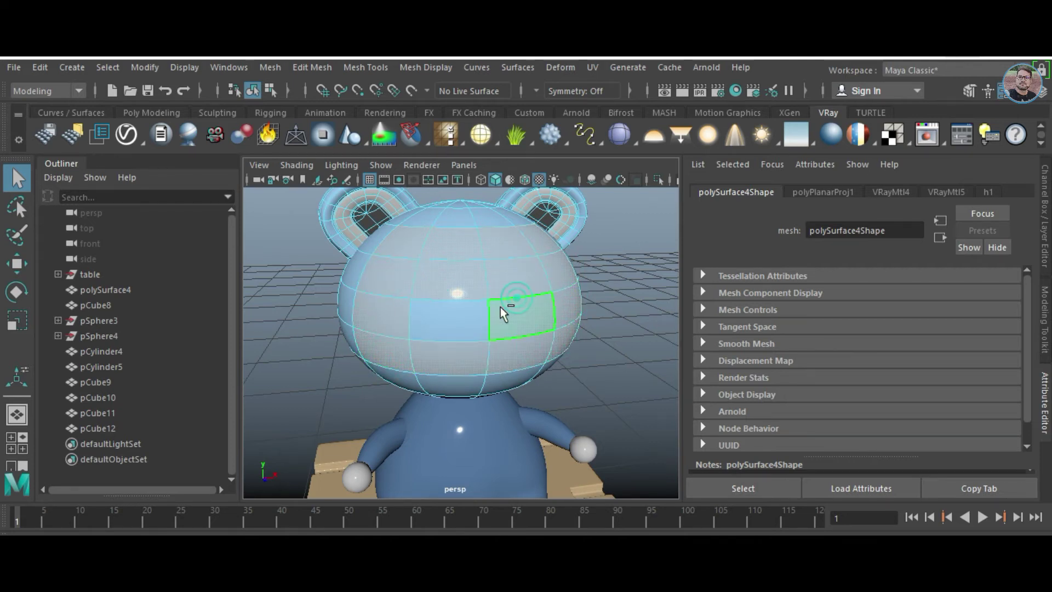
{"action": "scroll", "coordinate": [585, 351], "scroll_direction": "down", "scroll_amount": 5}
- Duplicate the selected front faces of the head with Duplicate Face
{"action": "left_click_drag", "start_coordinate": [585, 351], "coordinate": [477, 295], "text": "alt"}
{"action": "scroll", "coordinate": [471, 290], "scroll_direction": "up", "scroll_amount": 3}
{"action": "scroll", "coordinate": [468, 286], "scroll_direction": "up", "scroll_amount": 2}
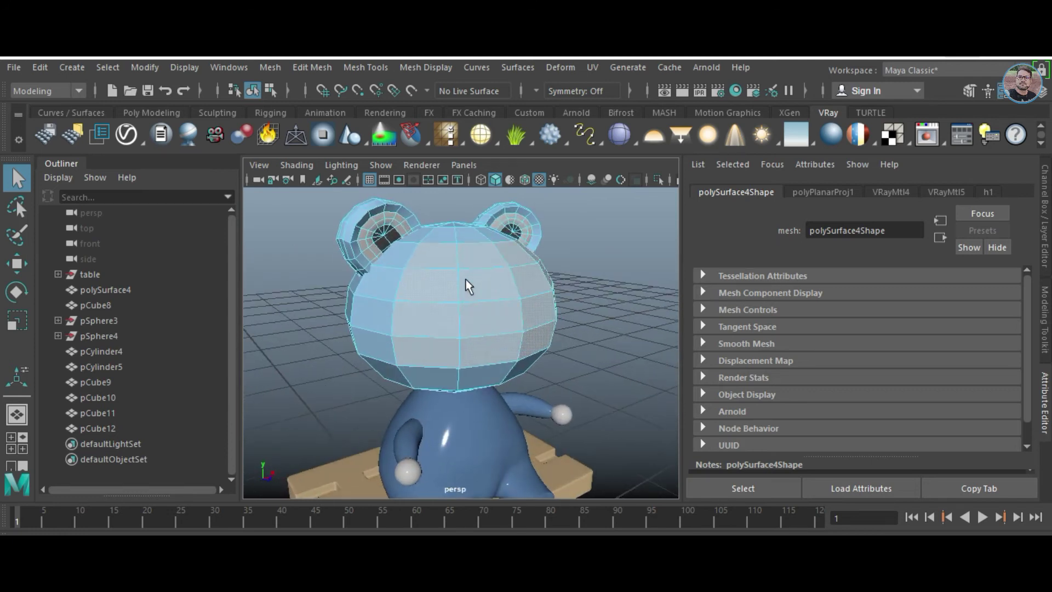
{"action": "left_click", "coordinate": [310, 68]}
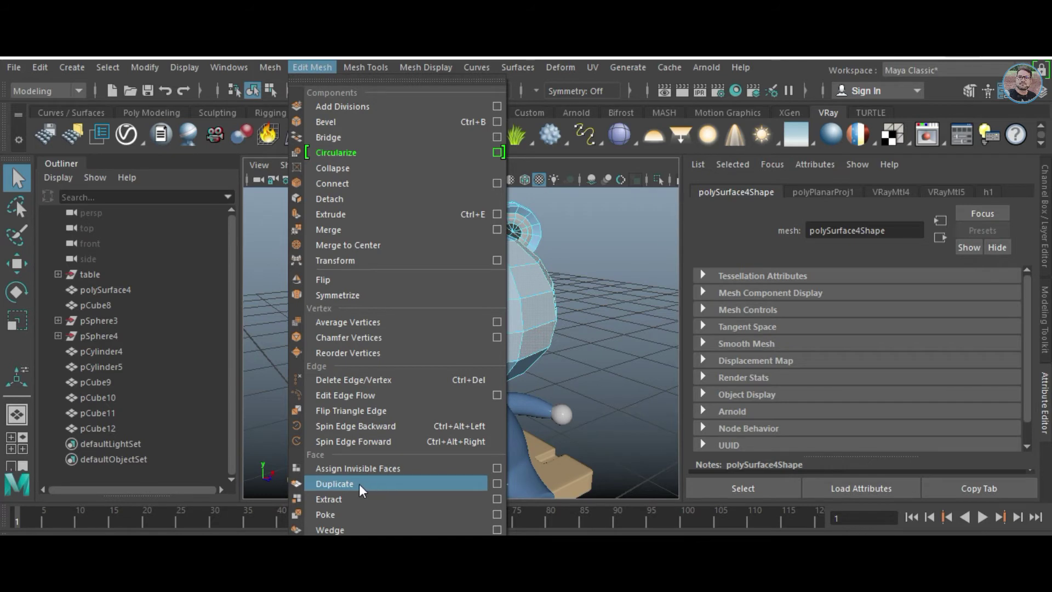
{"action": "left_click", "coordinate": [459, 301]}
{"action": "right_click_drag", "start_coordinate": [456, 270], "coordinate": [459, 327], "text": "shift"}
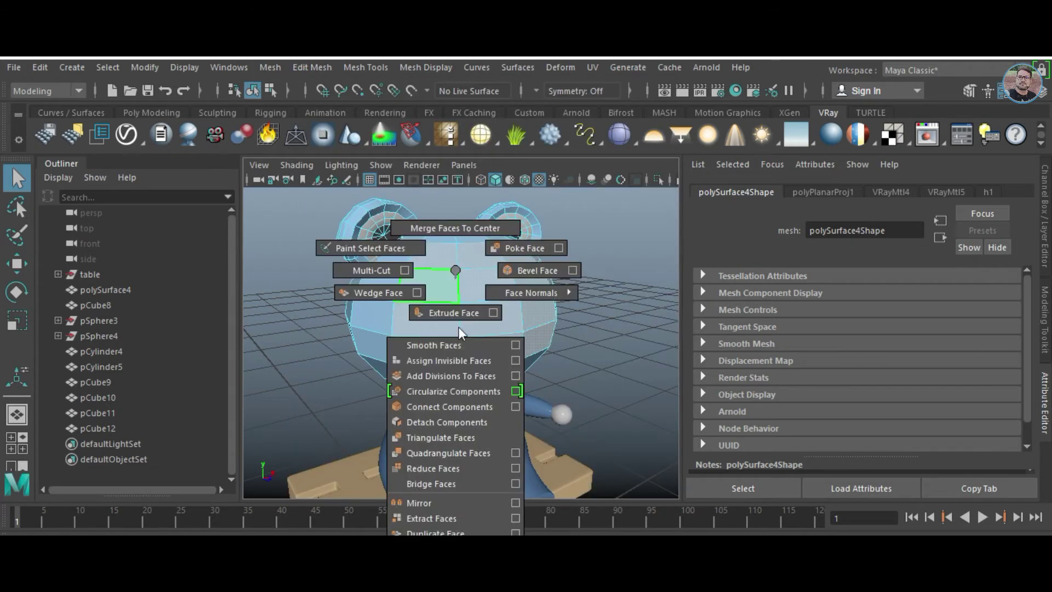
{"action": "right_click_drag", "start_coordinate": [439, 532], "coordinate": [438, 532], "text": "shift"}
- Return to object mode and select the duplicated face patch
{"action": "mouse_move", "coordinate": [521, 341]}
{"action": "left_mouse_down", "text": "alt"}
{"action": "mouse_move", "coordinate": [556, 341]}
{"action": "mouse_move", "coordinate": [601, 277]}
{"action": "left_mouse_up", "text": "alt"}
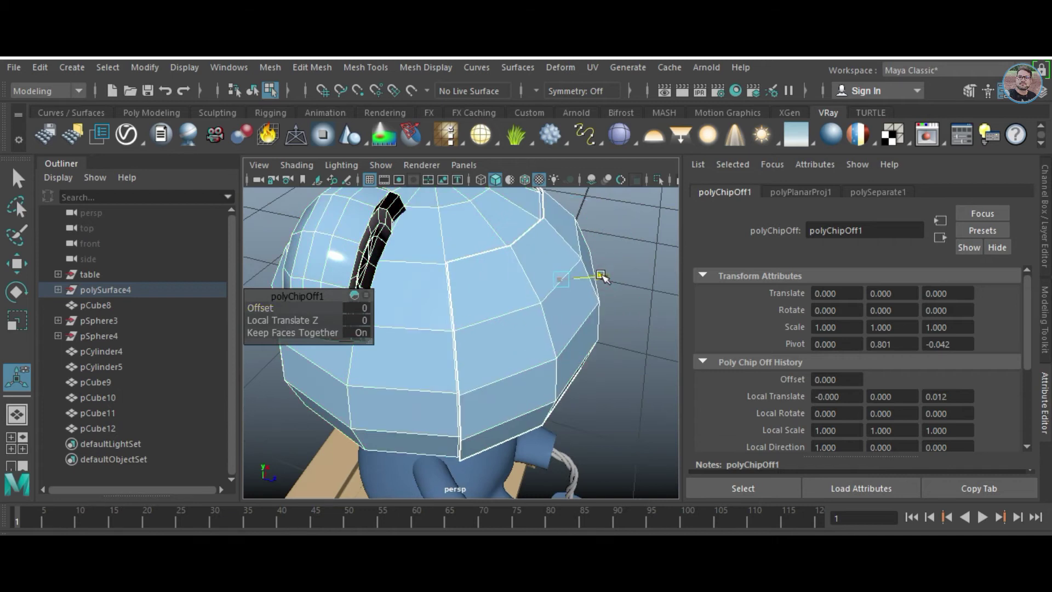
{"action": "key", "text": "F8"}
{"action": "key", "text": "q"}
{"action": "mouse_move", "coordinate": [534, 230]}
{"action": "left_mouse_down", "text": "alt"}
{"action": "mouse_move", "coordinate": [460, 284]}
{"action": "mouse_move", "coordinate": [556, 274]}
{"action": "mouse_move", "coordinate": [445, 301]}
{"action": "mouse_move", "coordinate": [537, 293]}
{"action": "left_mouse_up", "text": "alt"}
{"action": "scroll", "coordinate": [469, 294], "scroll_direction": "up", "scroll_amount": 2}
{"action": "left_click", "coordinate": [468, 294]}
{"action": "scroll", "coordinate": [505, 307], "scroll_direction": "down", "scroll_amount": 3}
{"action": "scroll", "coordinate": [460, 302], "scroll_direction": "down", "scroll_amount": 2}
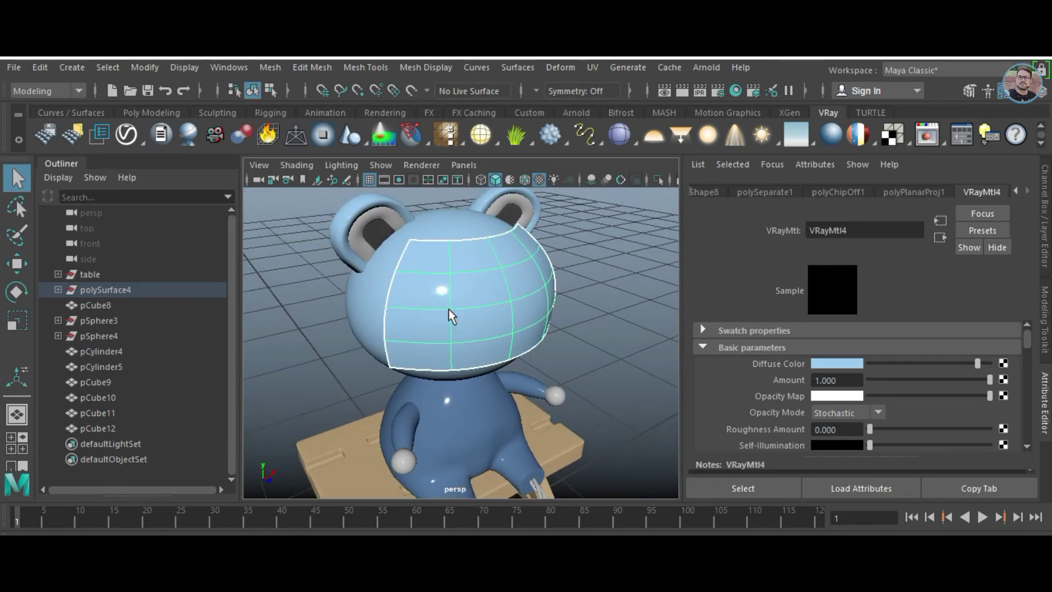
- Rename the face patch's material to 'logo'
{"action": "left_click_drag", "start_coordinate": [451, 316], "coordinate": [482, 308], "text": "alt"}
{"action": "left_click", "coordinate": [838, 230]}
{"action": "type", "text": "logo"}
{"action": "key", "text": "Return"}
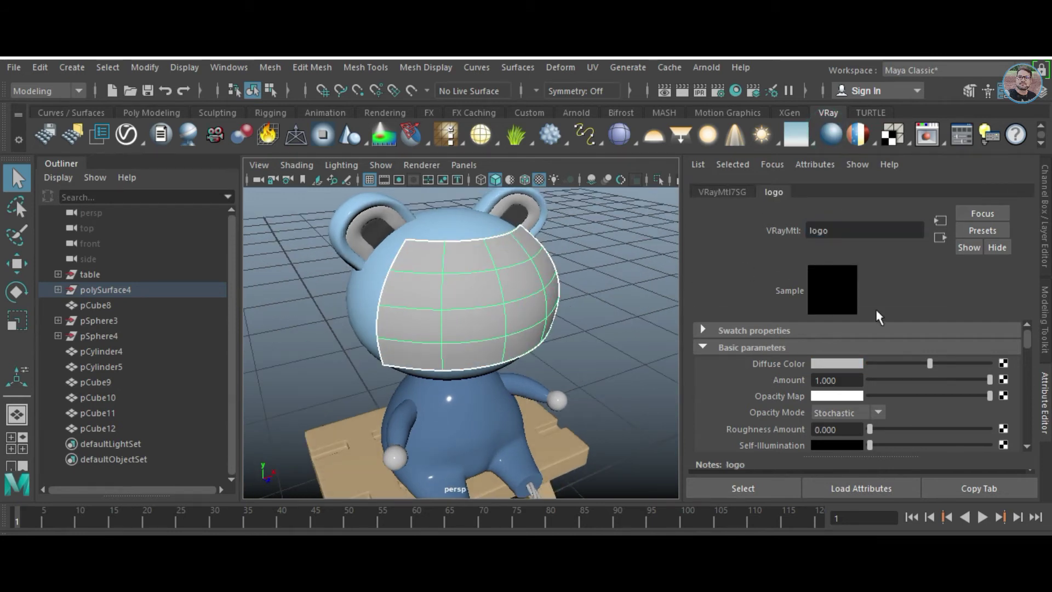
- Add a File texture to the diffuse colour and browse to F:\Hindigyanstudio
{"action": "left_click", "coordinate": [1002, 364]}
{"action": "left_click", "coordinate": [542, 499]}
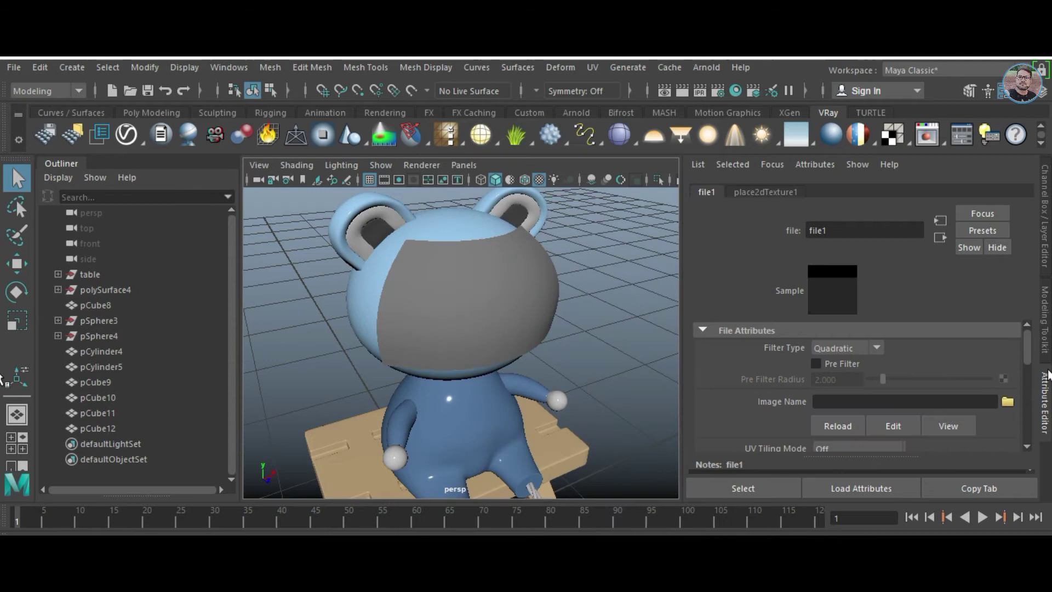
{"action": "left_click", "coordinate": [1007, 400]}
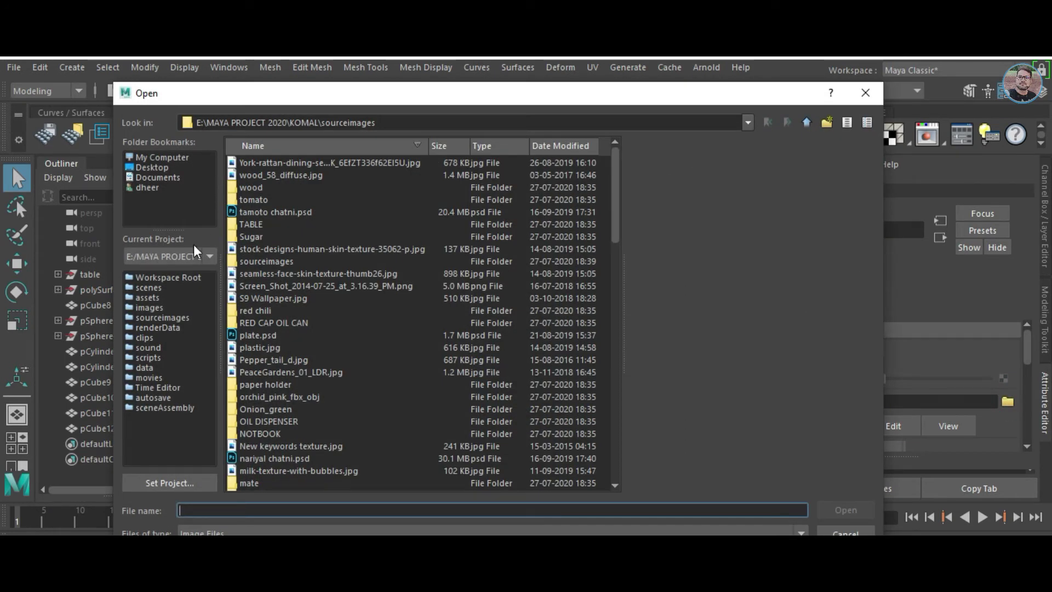
{"action": "left_click", "coordinate": [164, 158]}
{"action": "double_click", "coordinate": [242, 163]}
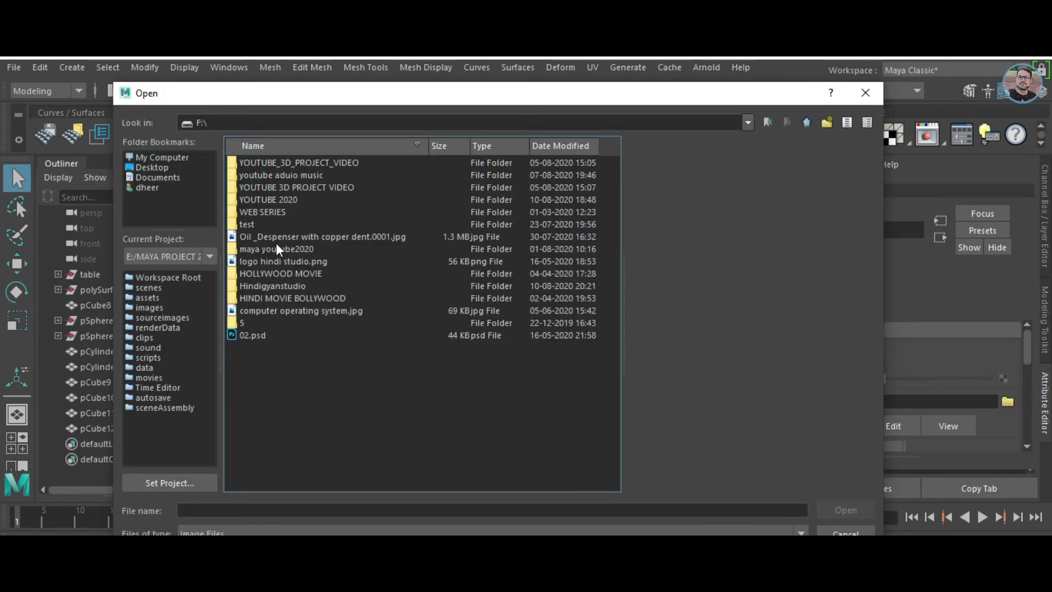
{"action": "double_click", "coordinate": [270, 285]}
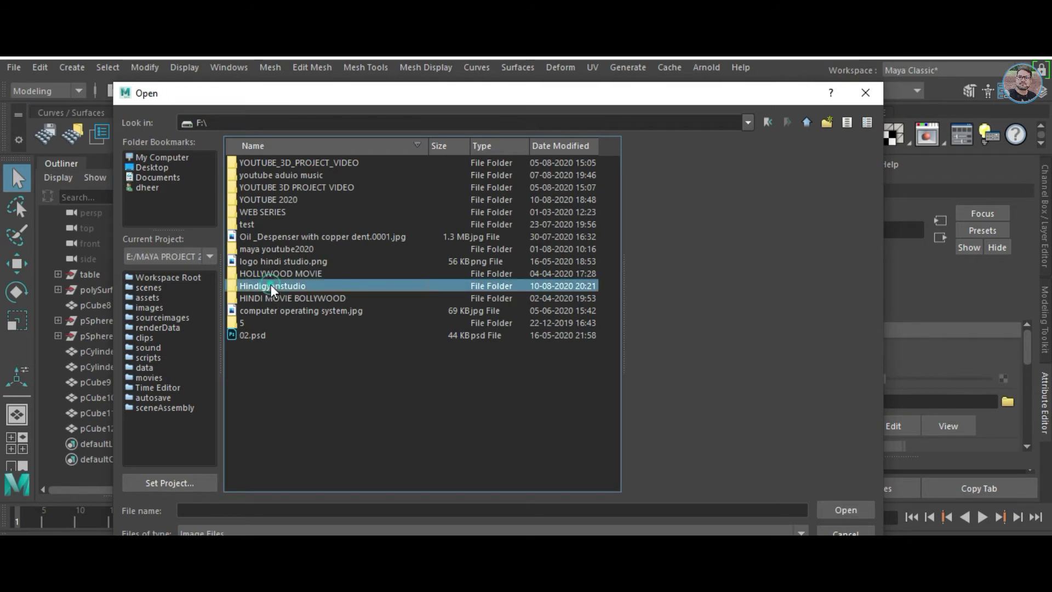
- Load smile color.png as the texture and view the smiling face
{"action": "scroll", "coordinate": [290, 358], "scroll_direction": "down", "scroll_amount": 3}
{"action": "scroll", "coordinate": [290, 358], "scroll_direction": "down", "scroll_amount": 3}
{"action": "scroll", "coordinate": [290, 358], "scroll_direction": "down", "scroll_amount": 1}
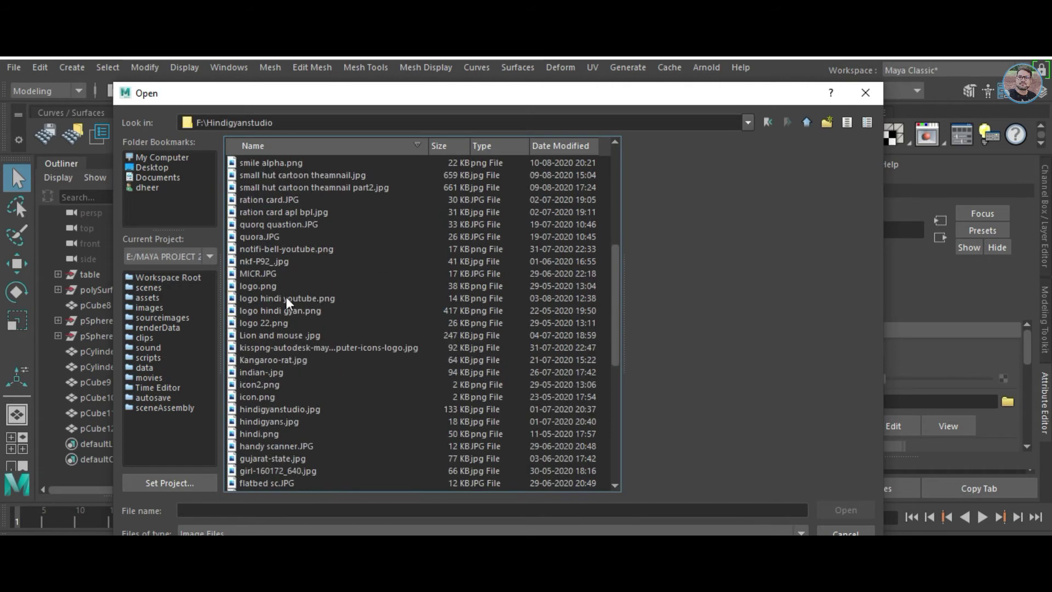
{"action": "scroll", "coordinate": [268, 409], "scroll_direction": "down", "scroll_amount": 2}
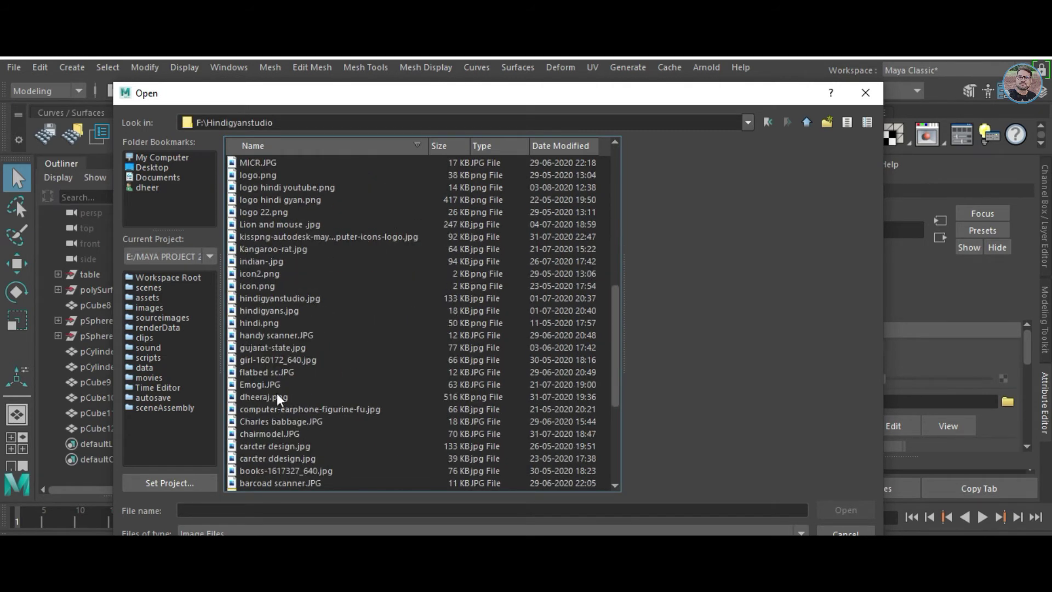
{"action": "scroll", "coordinate": [328, 329], "scroll_direction": "up", "scroll_amount": 3}
{"action": "left_click", "coordinate": [262, 208]}
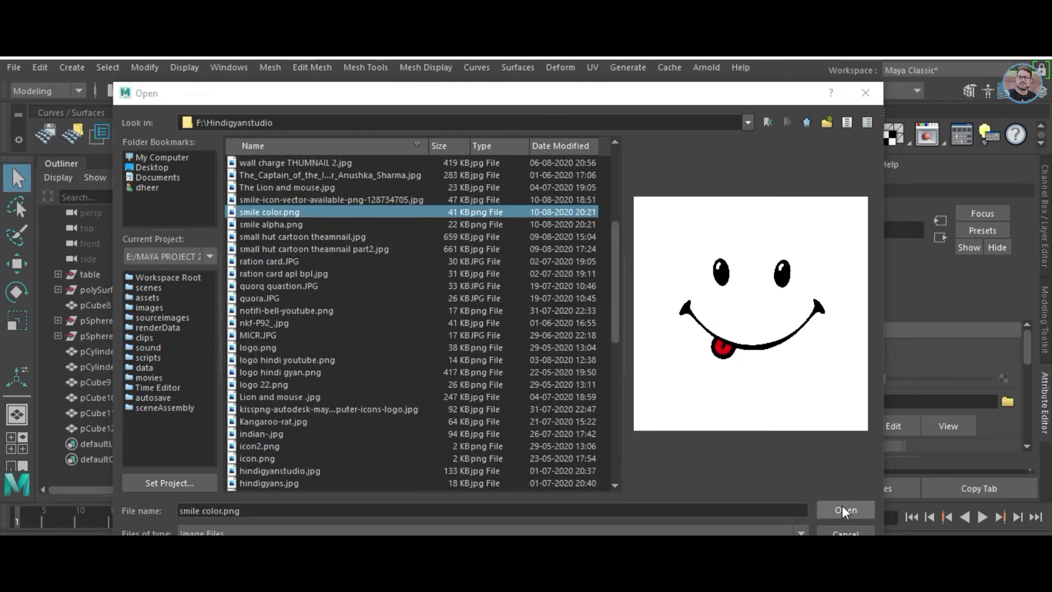
{"action": "left_click", "coordinate": [845, 510]}
{"action": "left_click_drag", "start_coordinate": [492, 311], "coordinate": [465, 326], "text": "alt"}
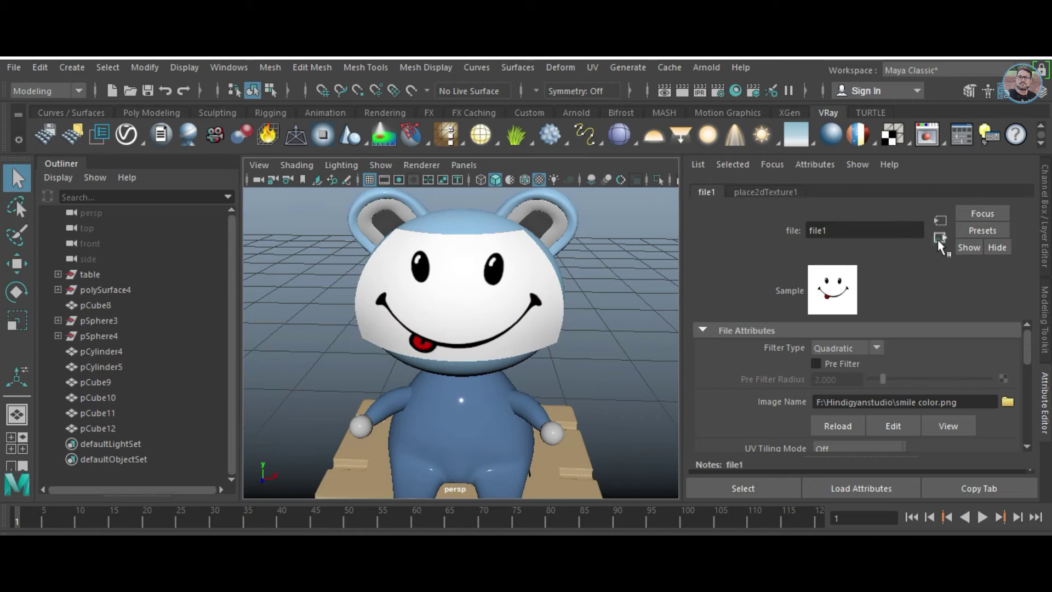
{"action": "left_click", "coordinate": [939, 238]}
- Create a second file texture, file2, loading smile alpha.png
{"action": "left_click", "coordinate": [1003, 396]}
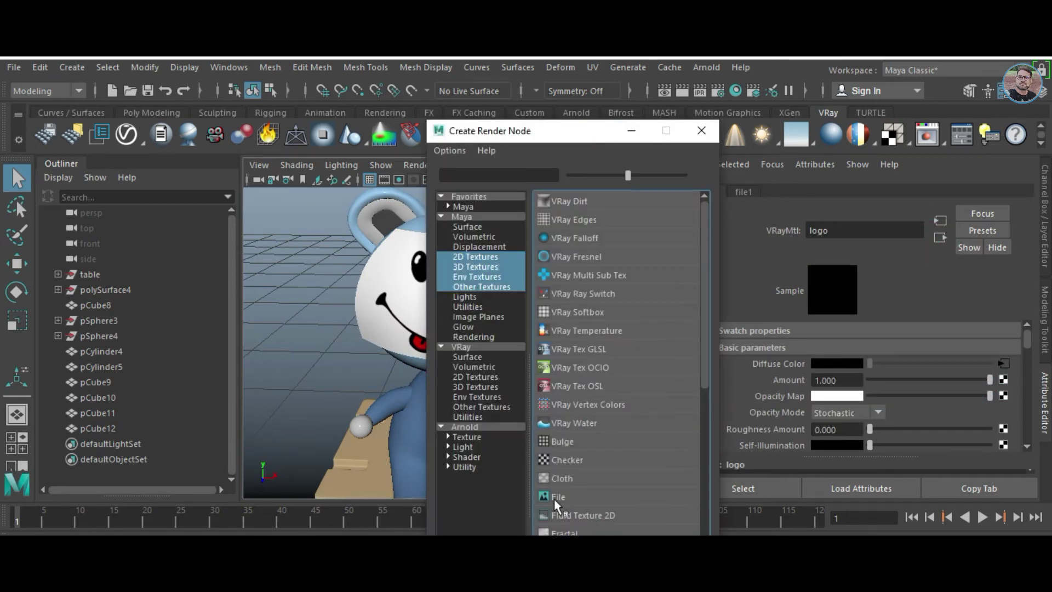
{"action": "left_click", "coordinate": [554, 501]}
{"action": "left_click", "coordinate": [1006, 402]}
{"action": "scroll", "coordinate": [283, 402], "scroll_direction": "down", "scroll_amount": 1}
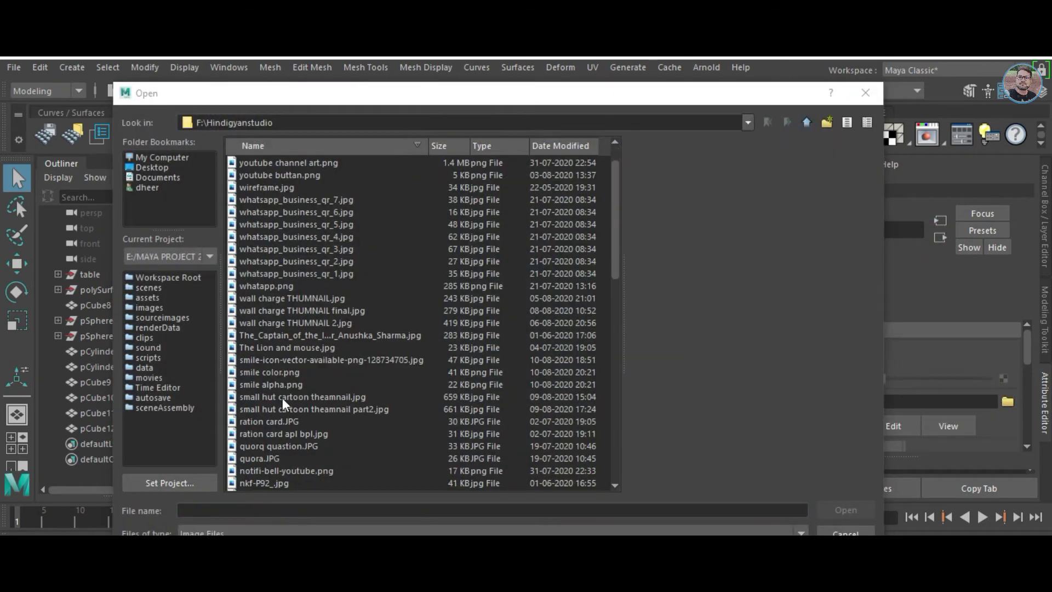
{"action": "left_click", "coordinate": [271, 384]}
{"action": "left_click", "coordinate": [854, 510]}
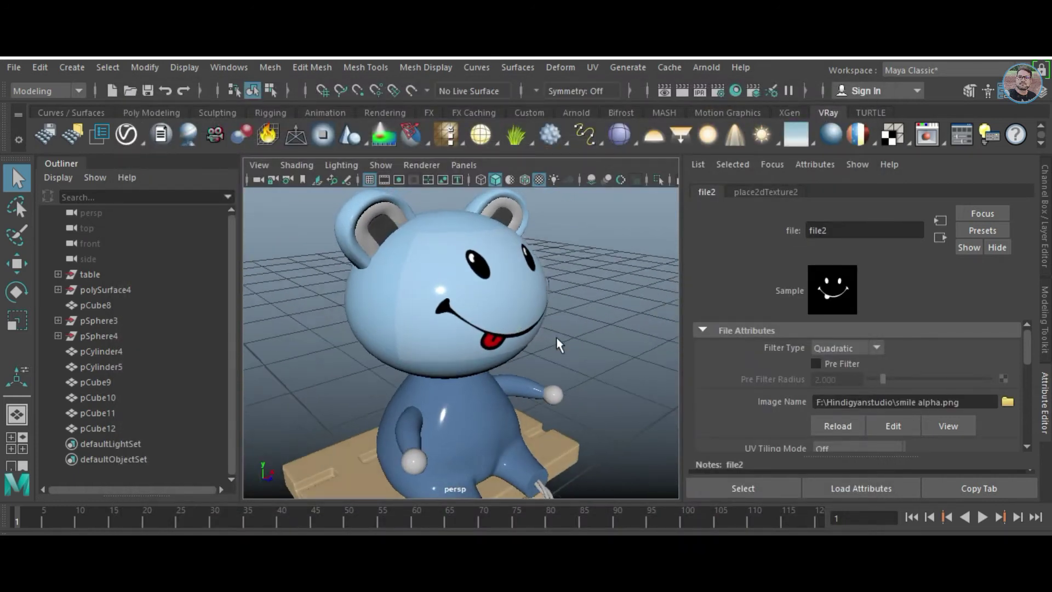
- Orbit to a front view of the bear and select its head mesh
{"action": "left_click_drag", "start_coordinate": [556, 336], "coordinate": [511, 340], "text": "alt"}
{"action": "scroll", "coordinate": [456, 337], "scroll_direction": "down", "scroll_amount": 6}
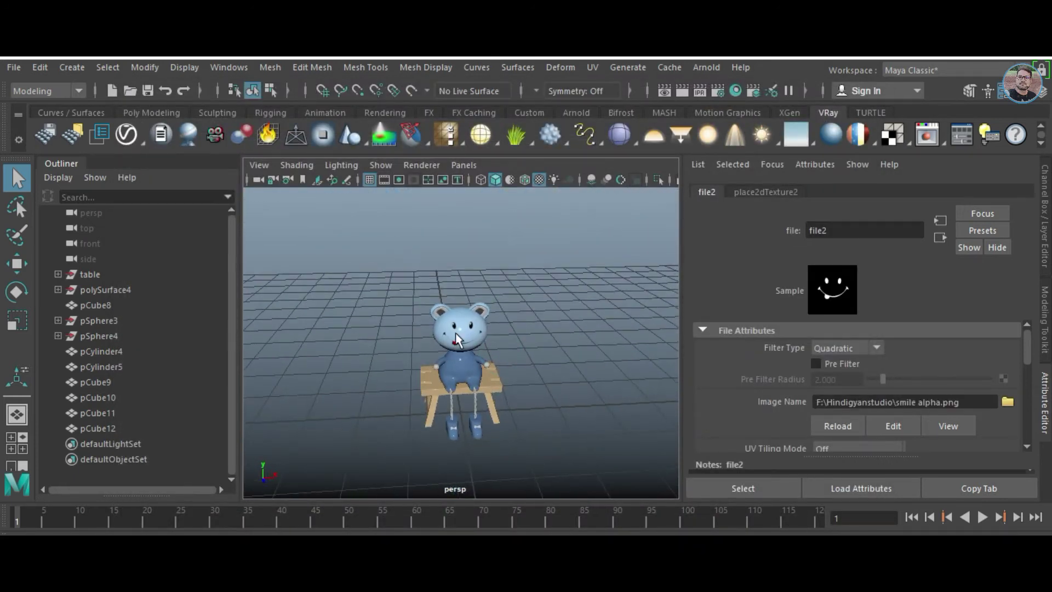
{"action": "scroll", "coordinate": [457, 340], "scroll_direction": "up", "scroll_amount": 5}
{"action": "scroll", "coordinate": [531, 400], "scroll_direction": "down", "scroll_amount": 5}
{"action": "mouse_move", "coordinate": [530, 399]}
{"action": "left_mouse_down", "text": "alt"}
{"action": "mouse_move", "coordinate": [510, 382]}
{"action": "mouse_move", "coordinate": [363, 366]}
{"action": "mouse_move", "coordinate": [418, 394]}
{"action": "left_mouse_up", "text": "alt"}
{"action": "scroll", "coordinate": [504, 422], "scroll_direction": "up", "scroll_amount": 3}
{"action": "left_click_drag", "start_coordinate": [503, 421], "coordinate": [477, 368], "text": "alt"}
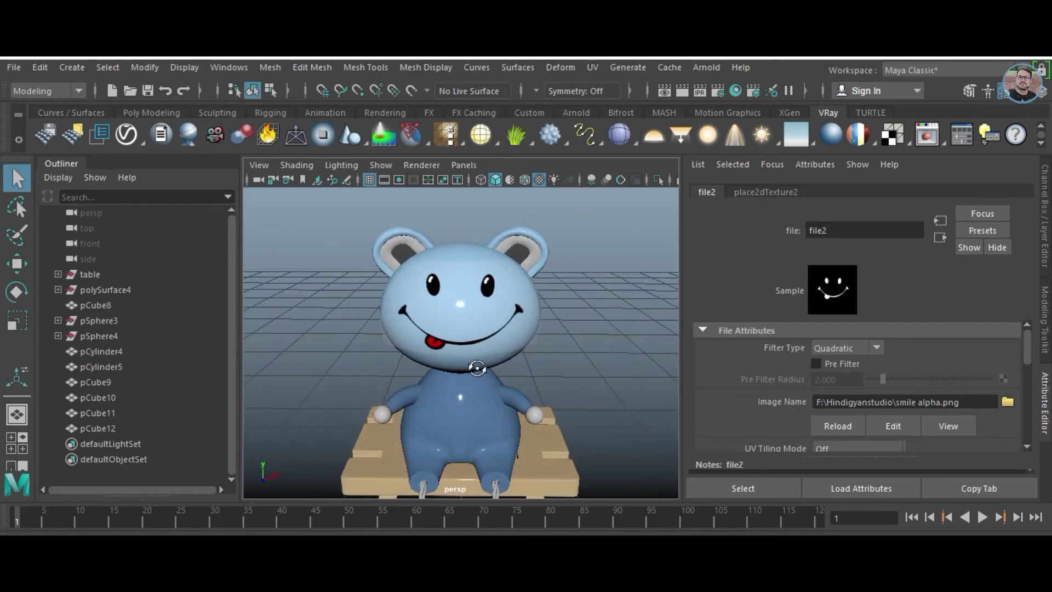
{"action": "scroll", "coordinate": [477, 368], "scroll_direction": "down", "scroll_amount": 3}
{"action": "scroll", "coordinate": [481, 352], "scroll_direction": "up", "scroll_amount": 3}
{"action": "middle_click_drag", "start_coordinate": [481, 394], "coordinate": [497, 364], "text": "alt"}
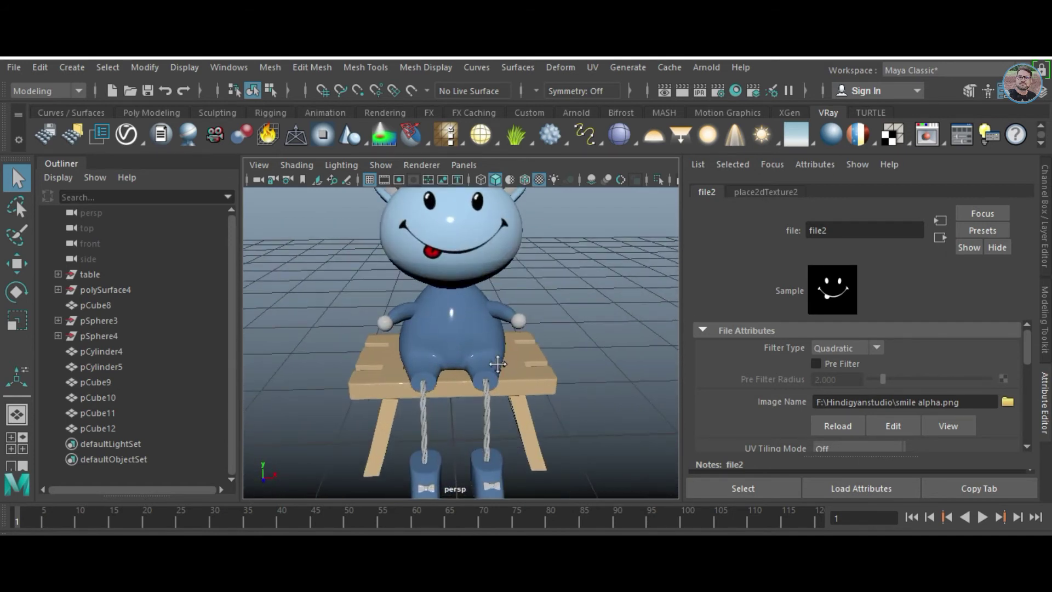
{"action": "scroll", "coordinate": [498, 364], "scroll_direction": "down", "scroll_amount": 3}
{"action": "left_click", "coordinate": [468, 268]}
- Open the UV Editor for the head and switch to UV component mode
{"action": "left_click", "coordinate": [592, 67]}
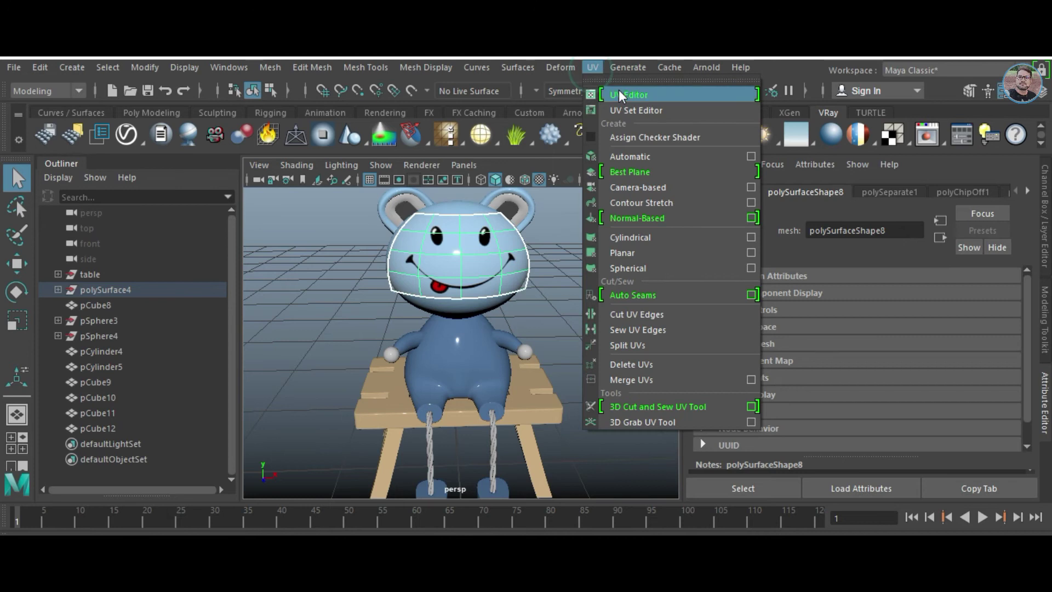
{"action": "left_click", "coordinate": [619, 94]}
{"action": "left_click", "coordinate": [936, 99]}
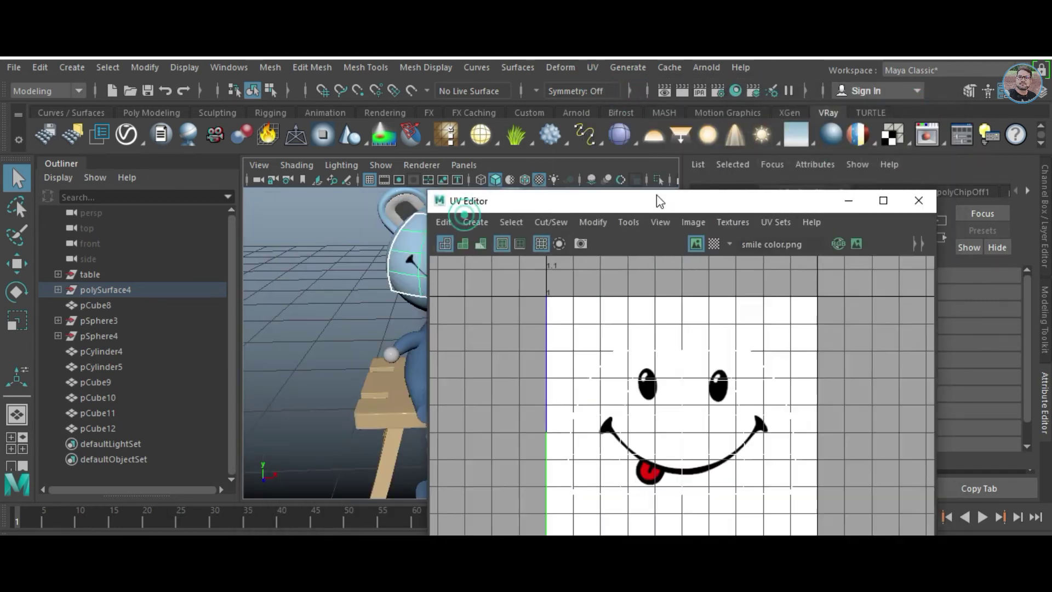
{"action": "left_click_drag", "start_coordinate": [547, 208], "coordinate": [785, 154]}
{"action": "right_click", "coordinate": [726, 353]}
{"action": "left_click", "coordinate": [793, 359]}
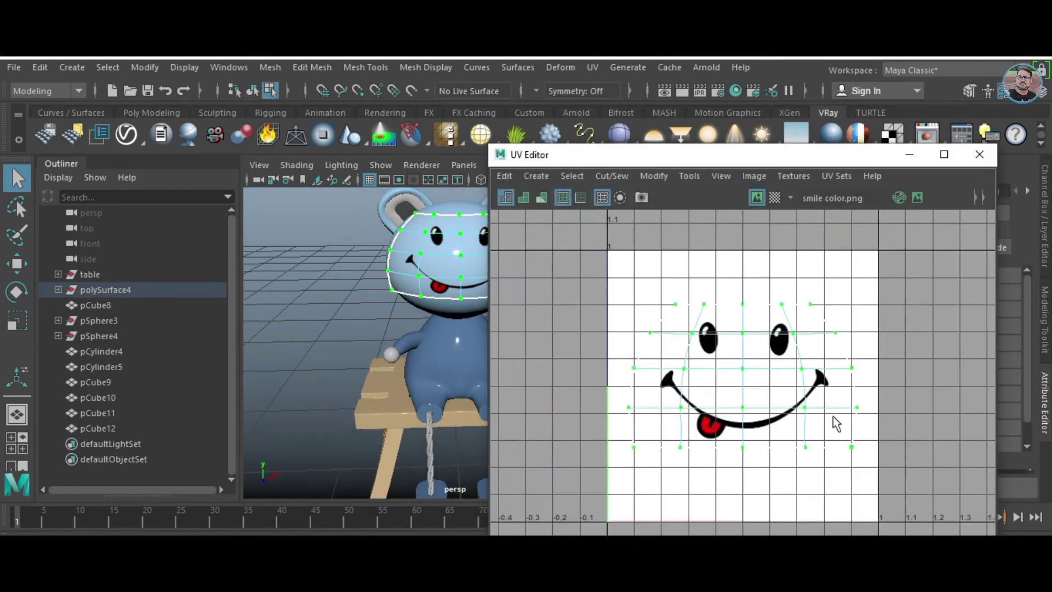
- Scale the head's UV shell up, raise it slightly, and close the editor
{"action": "left_click_drag", "start_coordinate": [703, 154], "coordinate": [754, 162]}
{"action": "key", "text": "r"}
{"action": "mouse_move", "coordinate": [795, 387]}
{"action": "left_mouse_down"}
{"action": "mouse_move", "coordinate": [838, 388]}
{"action": "mouse_move", "coordinate": [818, 386]}
{"action": "left_mouse_up"}
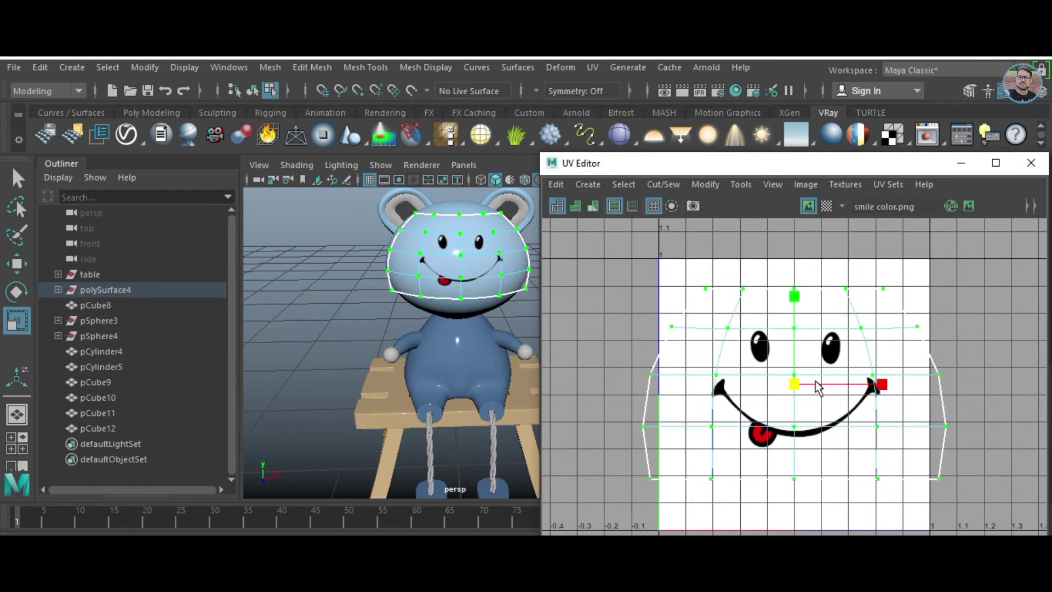
{"action": "key", "text": "w"}
{"action": "left_click_drag", "start_coordinate": [797, 314], "coordinate": [797, 300]}
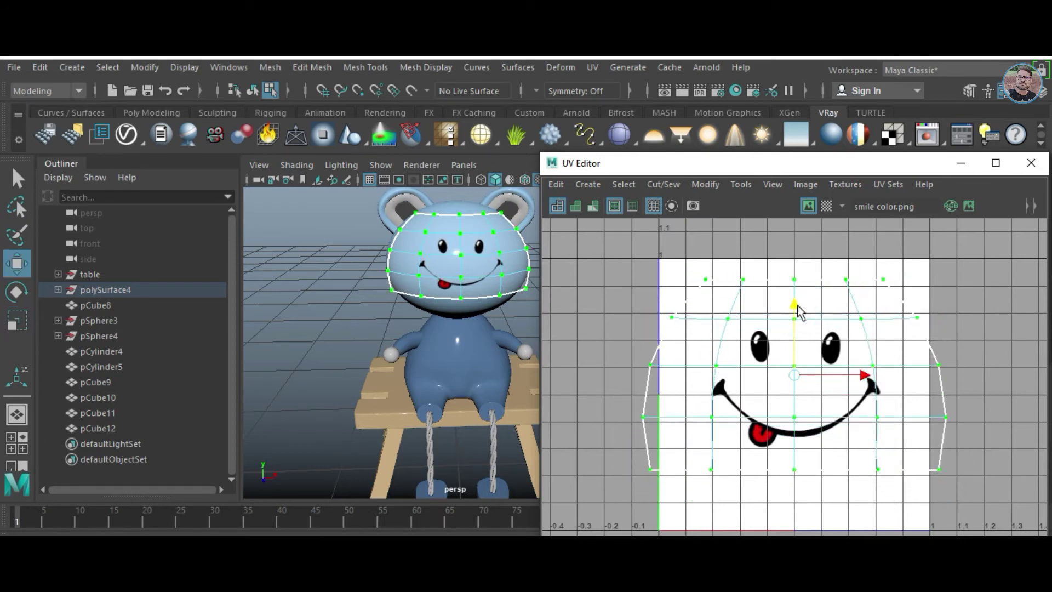
{"action": "left_click", "coordinate": [1030, 163]}
- Deselect the head and zoom out to review the whole bear
{"action": "right_click_drag", "start_coordinate": [478, 270], "coordinate": [561, 167]}
{"action": "left_click", "coordinate": [570, 268]}
{"action": "right_click_drag", "start_coordinate": [569, 268], "coordinate": [395, 350], "text": "alt"}
{"action": "mouse_move", "coordinate": [394, 349]}
{"action": "left_mouse_down", "text": "alt"}
{"action": "mouse_move", "coordinate": [508, 405]}
{"action": "mouse_move", "coordinate": [544, 390]}
{"action": "mouse_move", "coordinate": [444, 306]}
{"action": "left_mouse_up", "text": "alt"}
- Delete the construction history of the bear's head mesh
{"action": "left_click", "coordinate": [443, 290]}
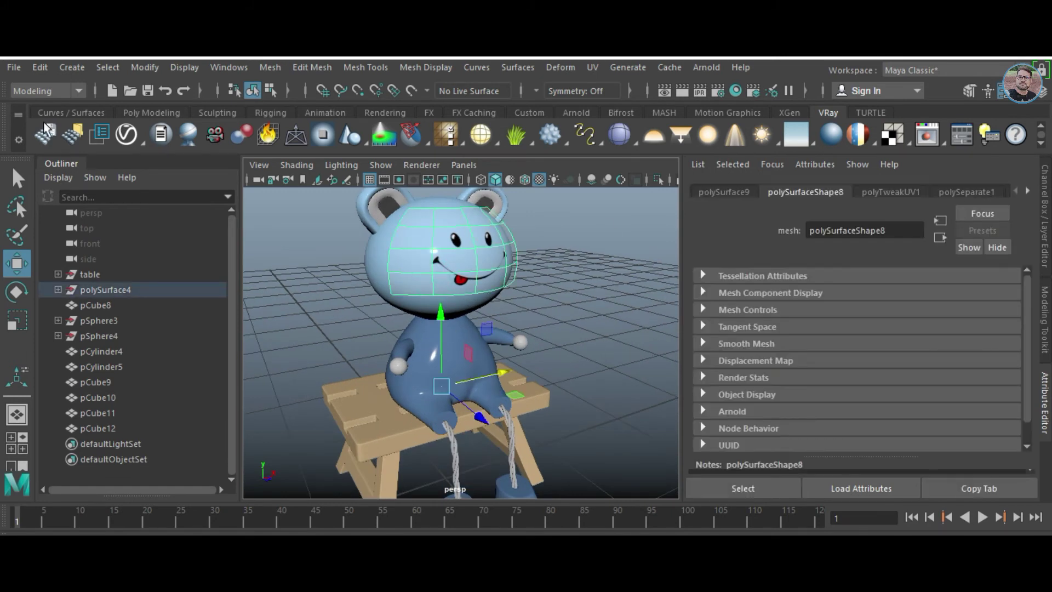
{"action": "left_click", "coordinate": [40, 67]}
{"action": "left_click", "coordinate": [306, 258]}
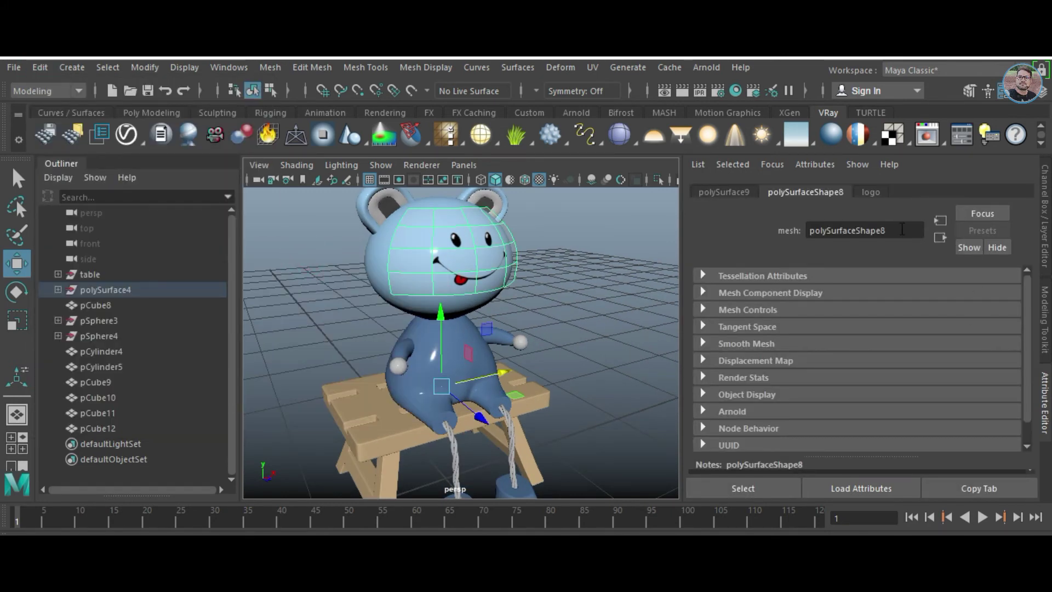
- Review the logo VRayMtl's reflection: grey colour with glossiness 0.844
{"action": "left_click", "coordinate": [870, 192]}
{"action": "scroll", "coordinate": [871, 328], "scroll_direction": "down", "scroll_amount": 3}
{"action": "scroll", "coordinate": [869, 378], "scroll_direction": "up", "scroll_amount": 2}
{"action": "scroll", "coordinate": [871, 393], "scroll_direction": "up", "scroll_amount": 1}
{"action": "scroll", "coordinate": [873, 394], "scroll_direction": "down", "scroll_amount": 2}
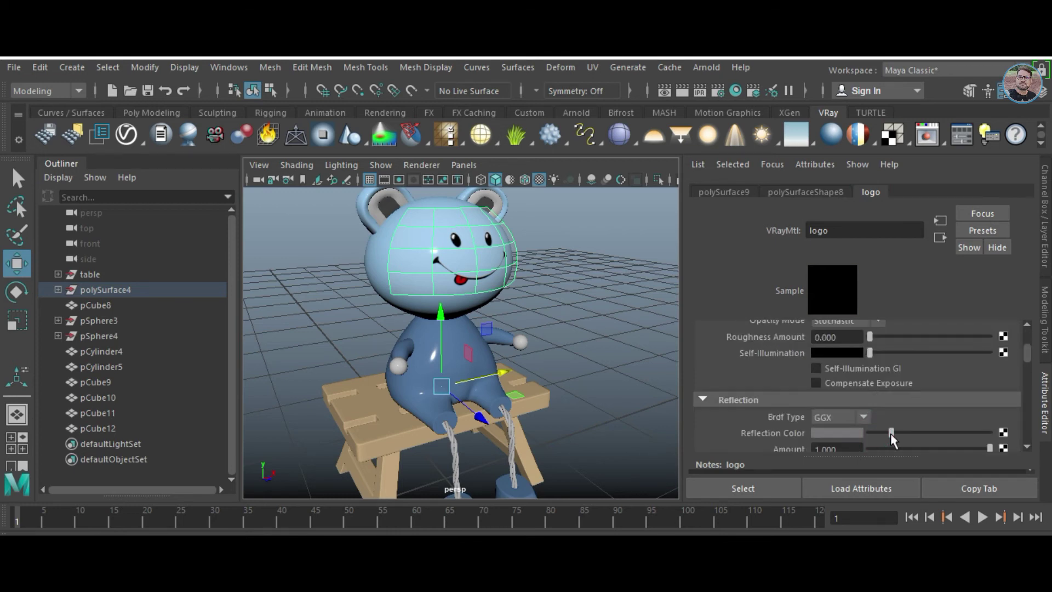
{"action": "scroll", "coordinate": [931, 427], "scroll_direction": "down", "scroll_amount": 1}
{"action": "scroll", "coordinate": [961, 413], "scroll_direction": "down", "scroll_amount": 1}
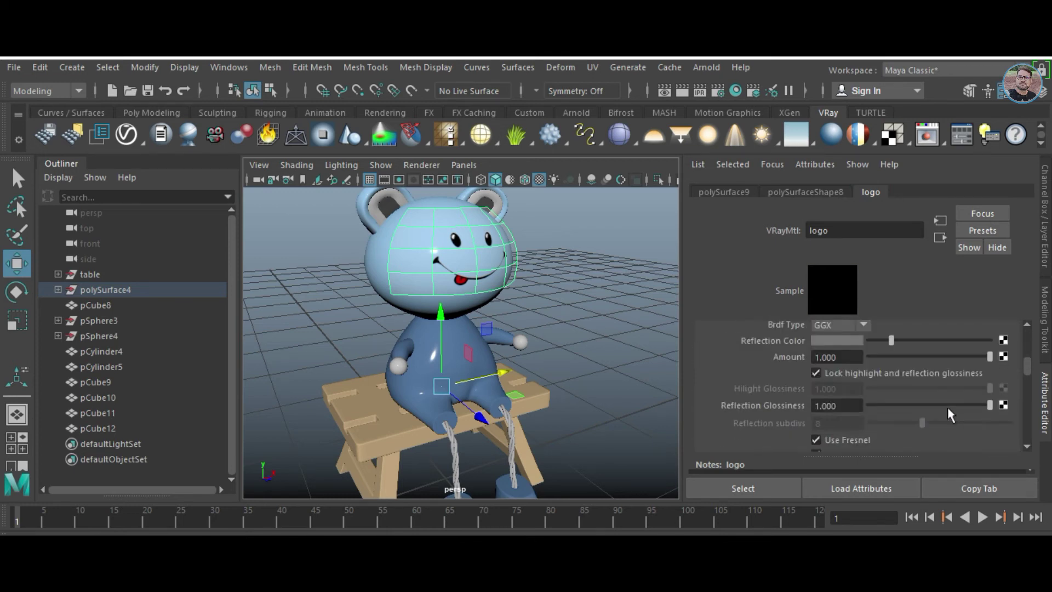
{"action": "scroll", "coordinate": [554, 381], "scroll_direction": "down", "scroll_amount": 3}
- Orbit the view to face the bear and reselect its head
{"action": "left_click", "coordinate": [547, 383]}
{"action": "scroll", "coordinate": [548, 383], "scroll_direction": "down", "scroll_amount": 3}
{"action": "left_click_drag", "start_coordinate": [548, 384], "coordinate": [504, 379], "text": "alt"}
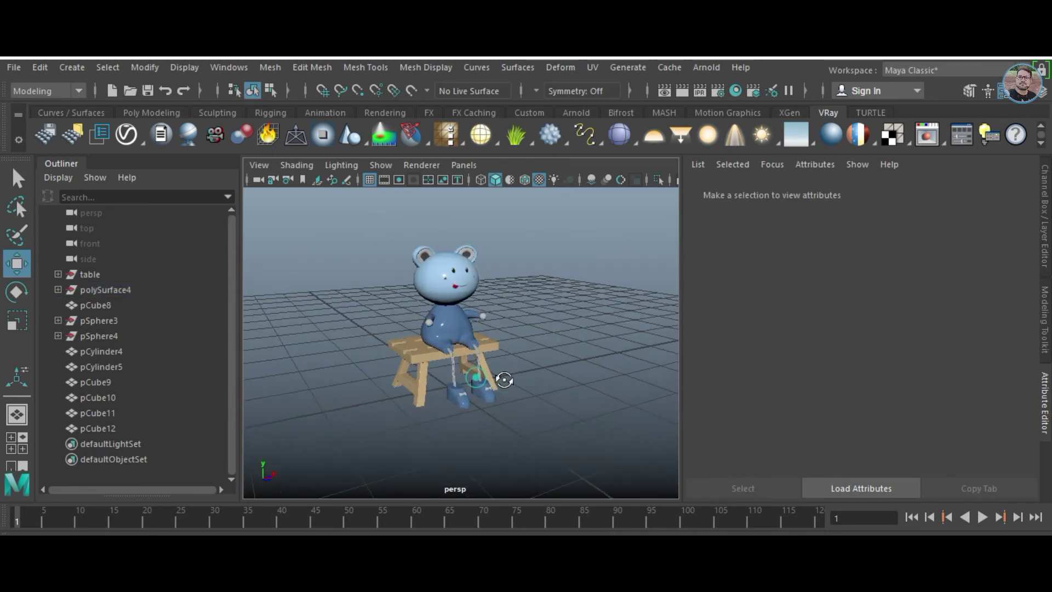
{"action": "scroll", "coordinate": [504, 379], "scroll_direction": "up", "scroll_amount": 2}
{"action": "scroll", "coordinate": [510, 333], "scroll_direction": "up", "scroll_amount": 2}
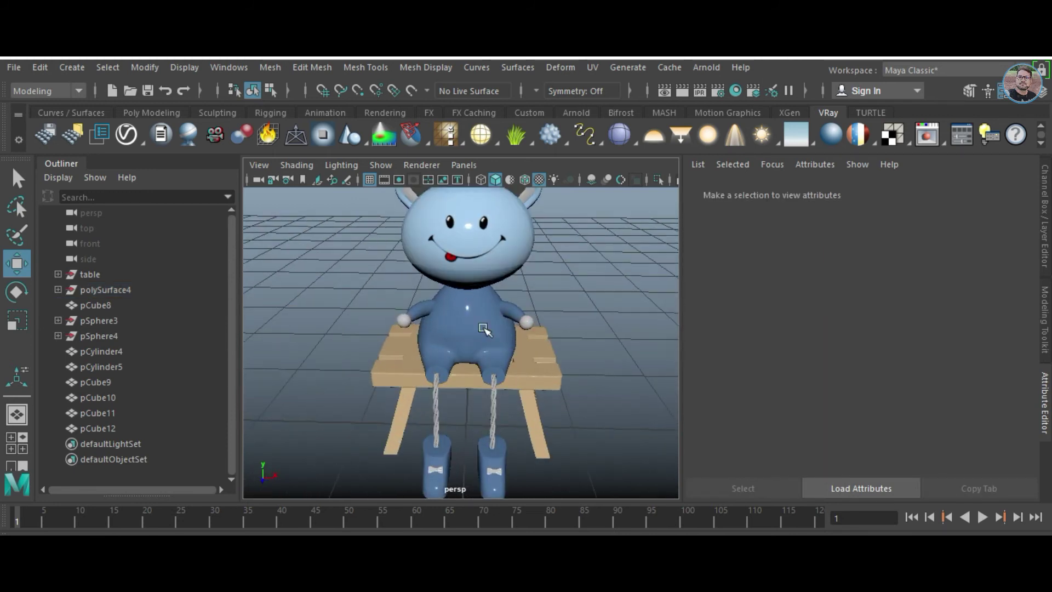
{"action": "left_click_drag", "start_coordinate": [510, 333], "coordinate": [482, 329], "text": "alt"}
{"action": "left_click", "coordinate": [466, 274]}
{"action": "scroll", "coordinate": [1013, 380], "scroll_direction": "up", "scroll_amount": 5}
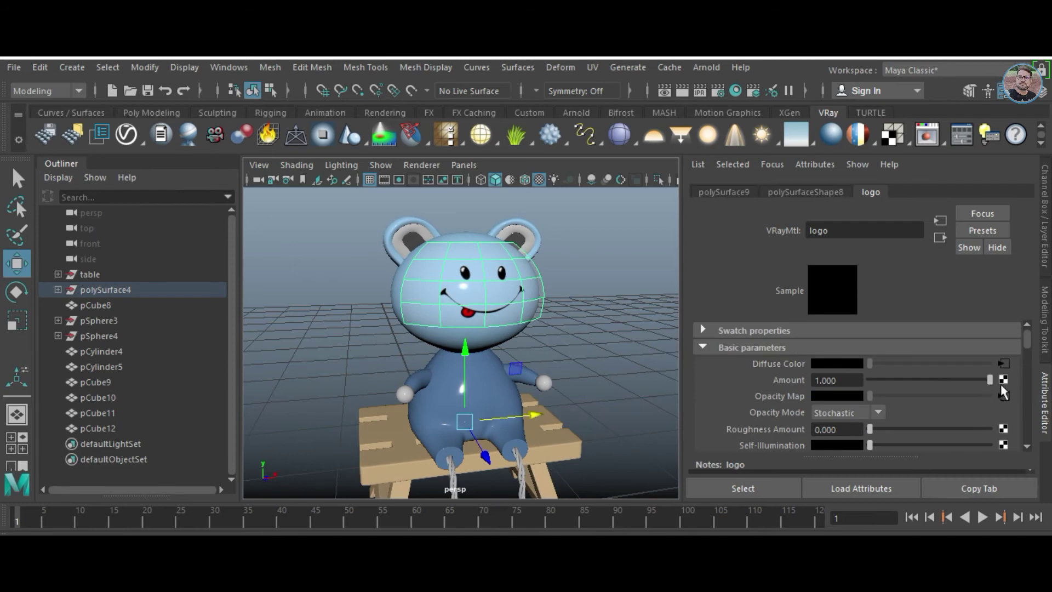
- Load smile color01.png into the file1 colour texture
{"action": "left_click", "coordinate": [1002, 364]}
{"action": "left_click", "coordinate": [1007, 402]}
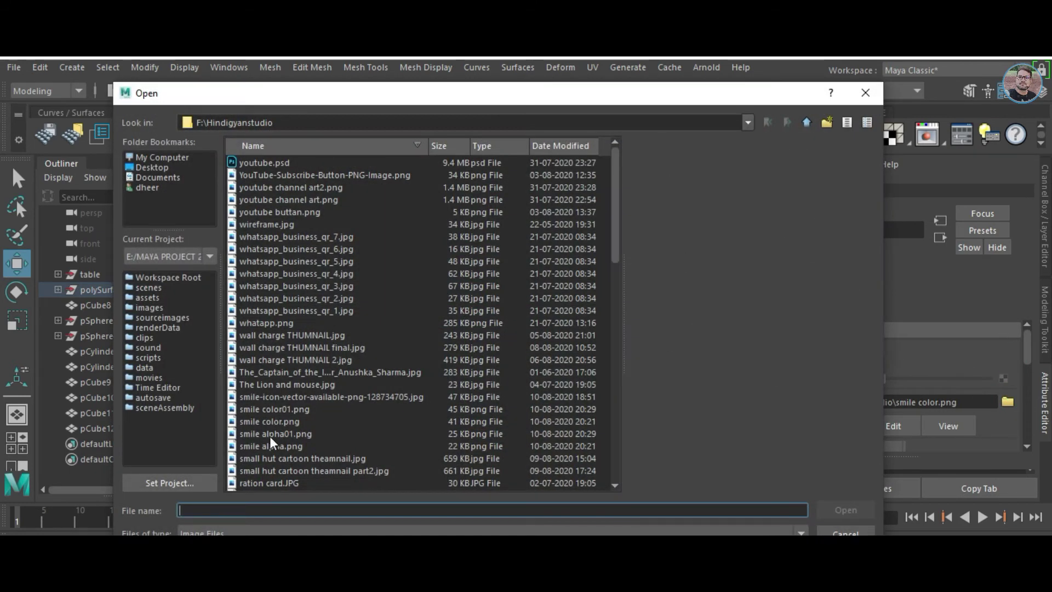
{"action": "left_click", "coordinate": [263, 409]}
{"action": "left_click", "coordinate": [840, 505]}
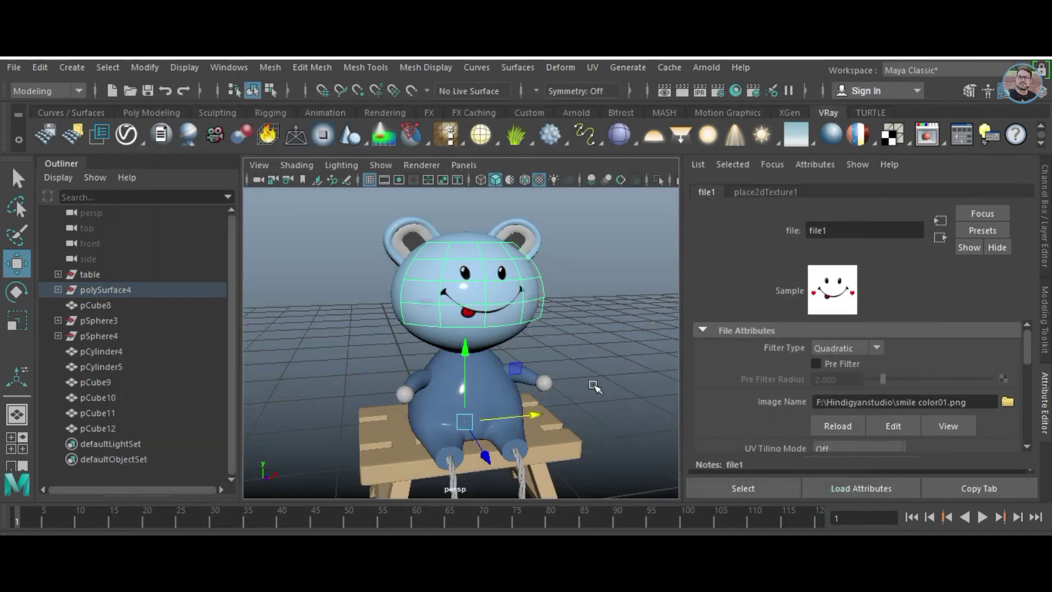
{"action": "scroll", "coordinate": [866, 333], "scroll_direction": "down", "scroll_amount": 4}
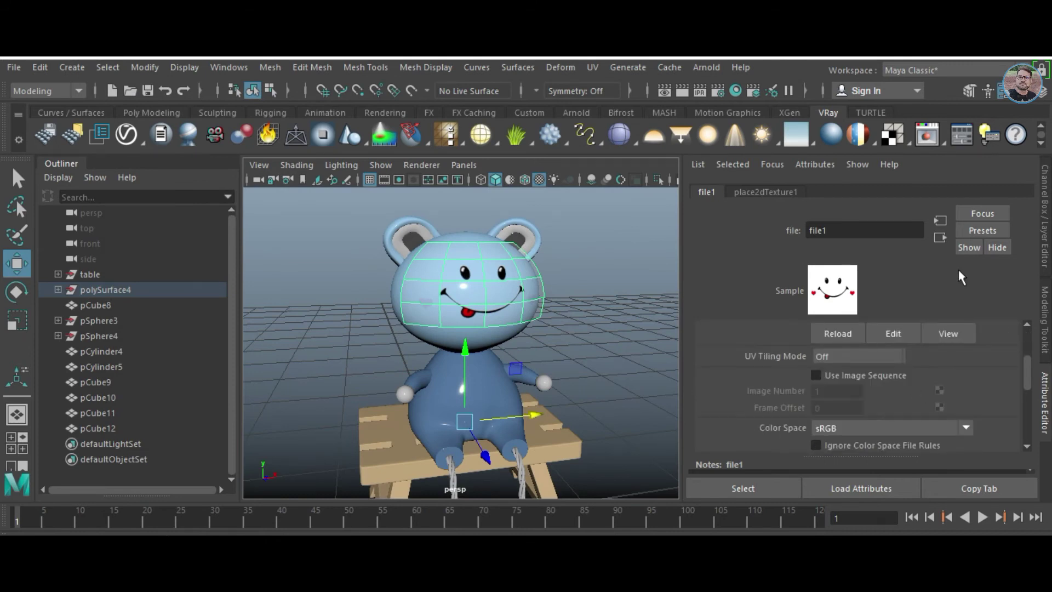
- Load smile alpha01.png into the file2 opacity texture and view the heart cheeks
{"action": "left_click", "coordinate": [940, 237]}
{"action": "left_click", "coordinate": [1001, 394]}
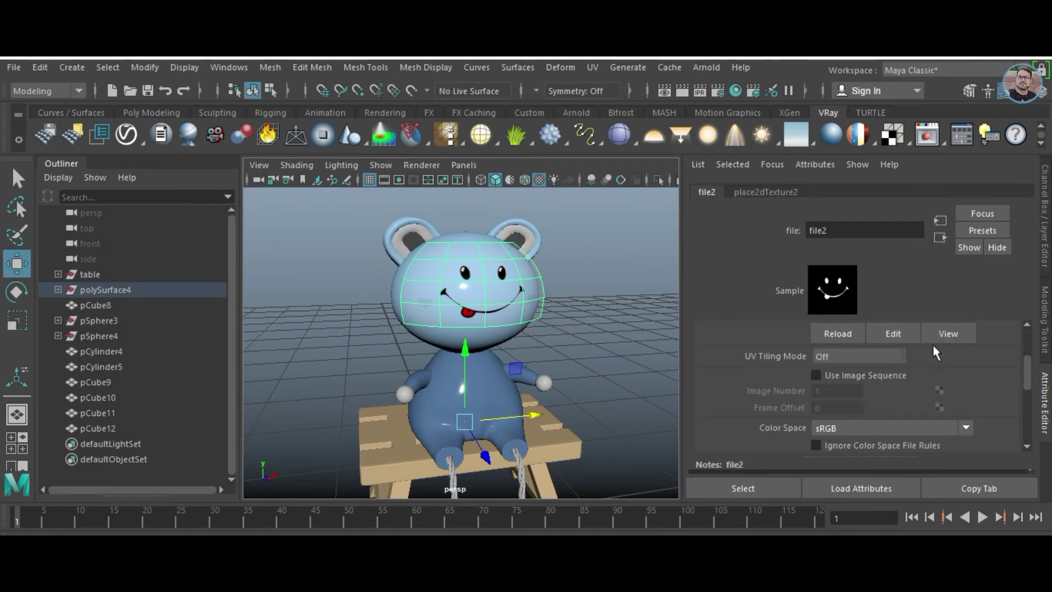
{"action": "scroll", "coordinate": [942, 377], "scroll_direction": "down", "scroll_amount": 2}
{"action": "scroll", "coordinate": [942, 377], "scroll_direction": "up", "scroll_amount": 6}
{"action": "left_click", "coordinate": [1007, 401]}
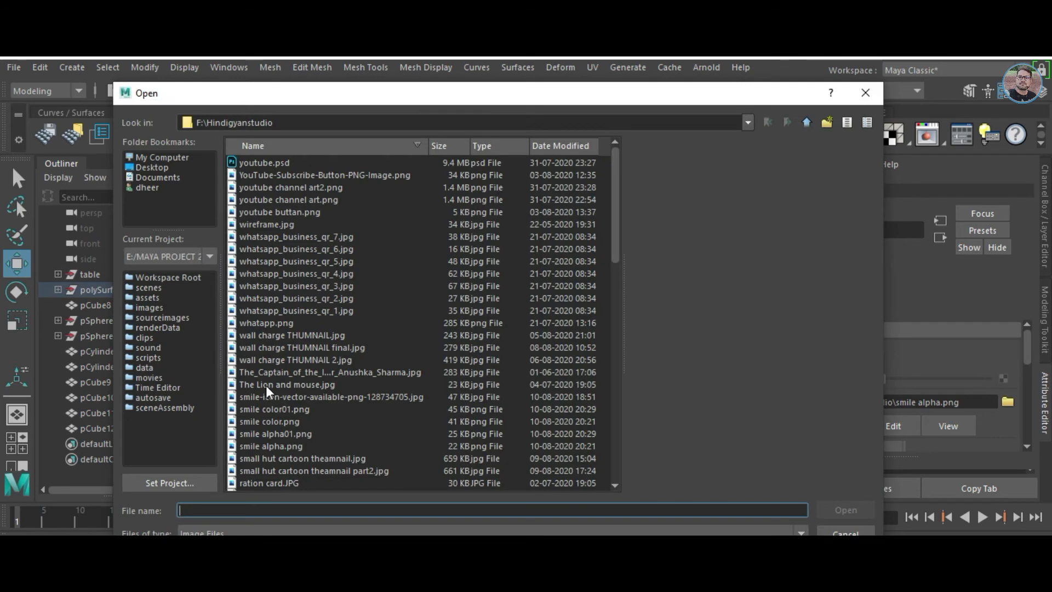
{"action": "left_click", "coordinate": [270, 434]}
{"action": "left_click", "coordinate": [843, 509]}
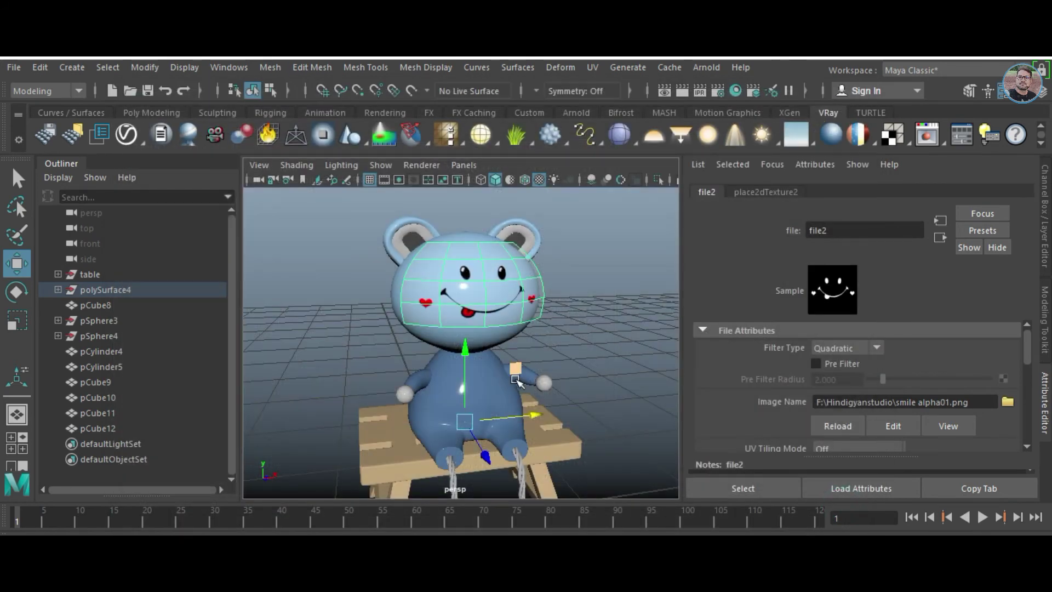
{"action": "left_click", "coordinate": [540, 357]}
{"action": "mouse_move", "coordinate": [564, 340]}
{"action": "left_mouse_down", "text": "alt"}
{"action": "mouse_move", "coordinate": [445, 345]}
{"action": "mouse_move", "coordinate": [520, 359]}
{"action": "left_mouse_up", "text": "alt"}
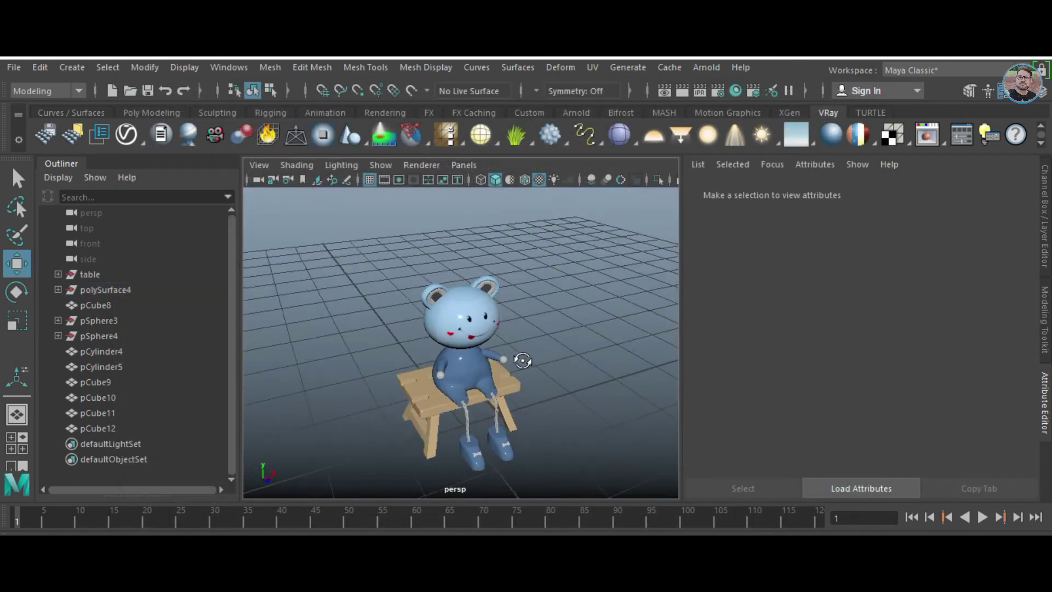
- Tumble the camera to a front view of the bear and select the backdrop pCube13
{"action": "right_click_drag", "start_coordinate": [504, 359], "coordinate": [414, 347], "text": "alt"}
{"action": "mouse_move", "coordinate": [415, 346]}
{"action": "left_mouse_down", "text": "alt"}
{"action": "mouse_move", "coordinate": [493, 383]}
{"action": "mouse_move", "coordinate": [564, 383]}
{"action": "mouse_move", "coordinate": [301, 367]}
{"action": "mouse_move", "coordinate": [467, 381]}
{"action": "mouse_move", "coordinate": [442, 359]}
{"action": "mouse_move", "coordinate": [457, 364]}
{"action": "mouse_move", "coordinate": [422, 375]}
{"action": "mouse_move", "coordinate": [642, 493]}
{"action": "left_mouse_up", "text": "alt"}
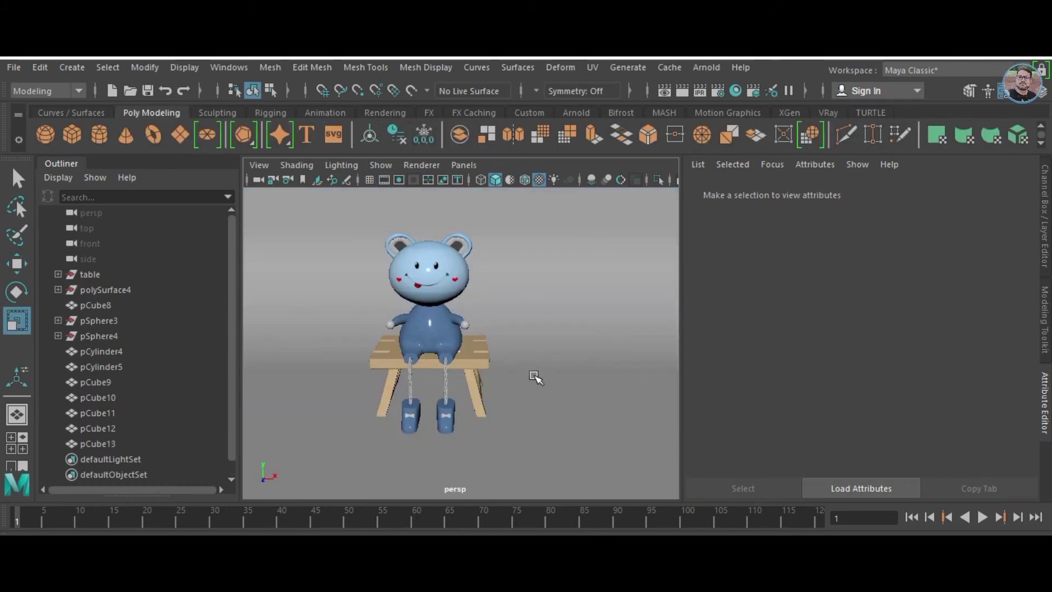
{"action": "mouse_move", "coordinate": [535, 376]}
{"action": "left_mouse_down", "text": "alt"}
{"action": "mouse_move", "coordinate": [535, 366]}
{"action": "mouse_move", "coordinate": [488, 399]}
{"action": "mouse_move", "coordinate": [519, 373]}
{"action": "left_mouse_up", "text": "alt"}
{"action": "right_click_drag", "start_coordinate": [518, 373], "coordinate": [520, 442], "text": "alt"}
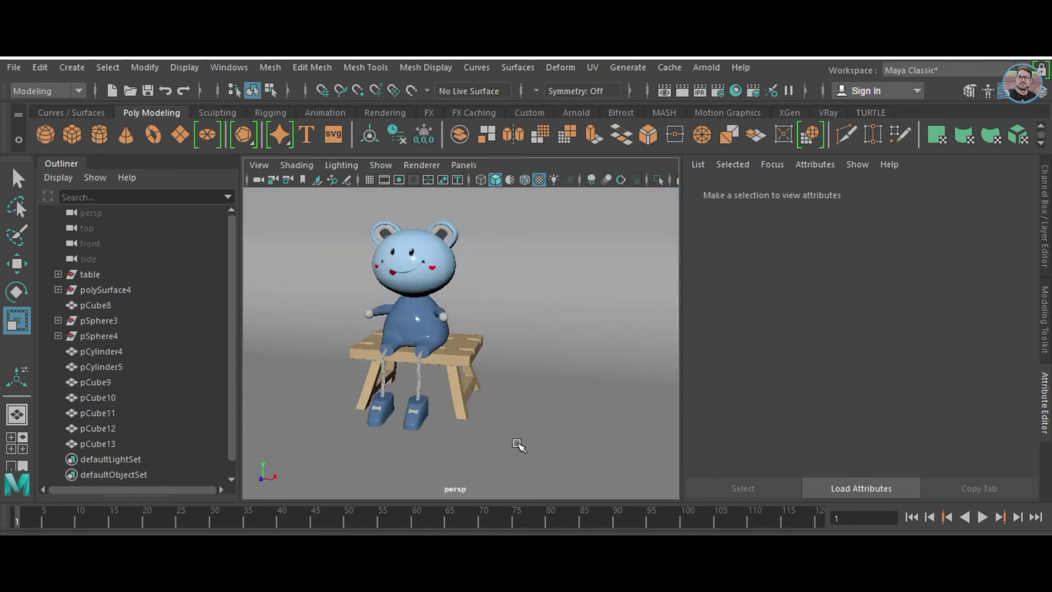
{"action": "left_click", "coordinate": [568, 383]}
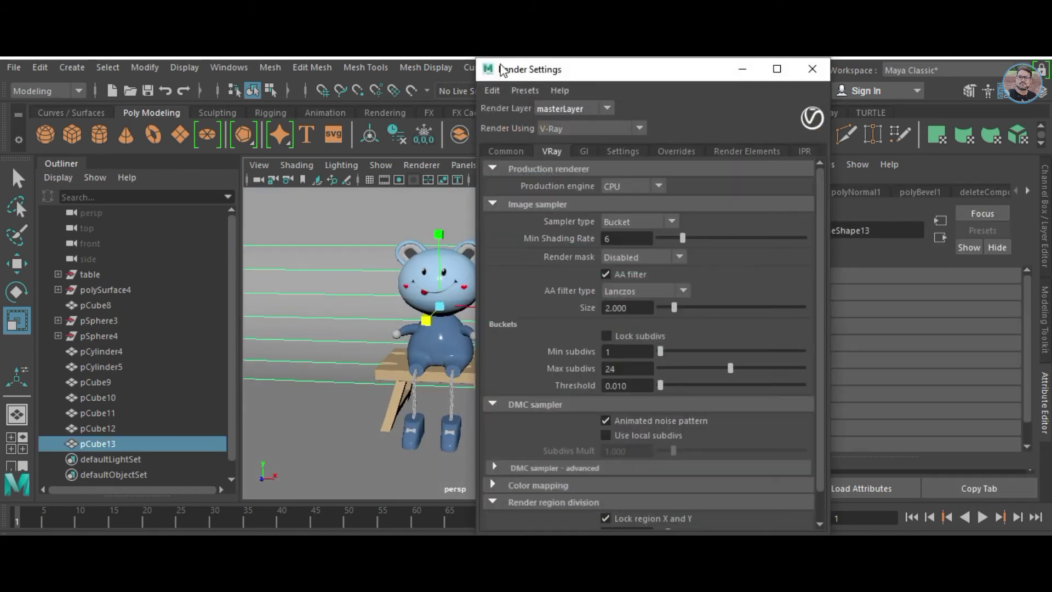
- Keep V-Ray as renderer with the Bucket image sampler
{"action": "left_click_drag", "start_coordinate": [599, 75], "coordinate": [485, 86]}
{"action": "left_click", "coordinate": [481, 146]}
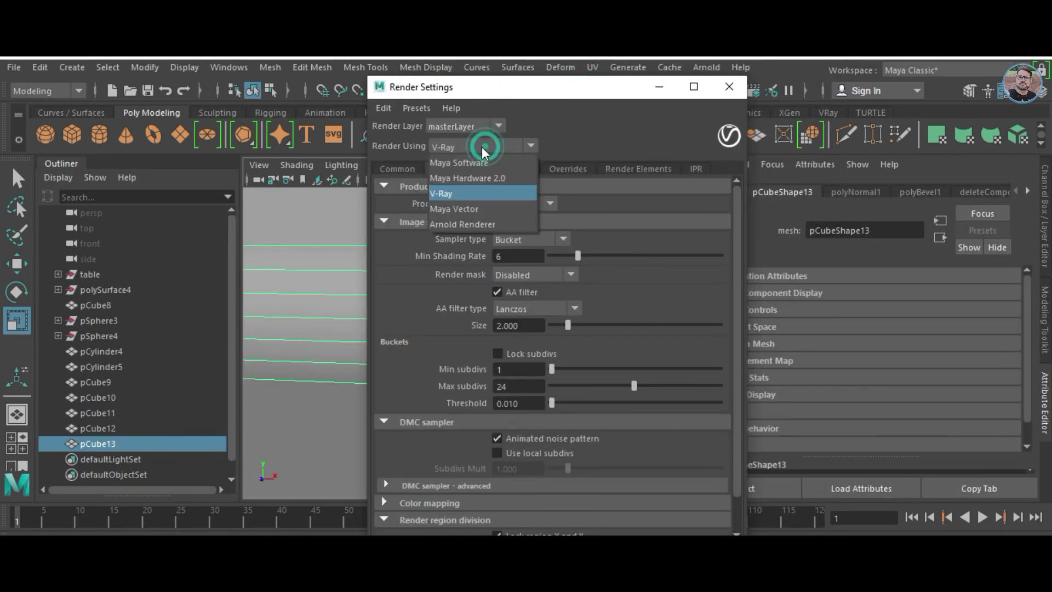
{"action": "left_click", "coordinate": [449, 190]}
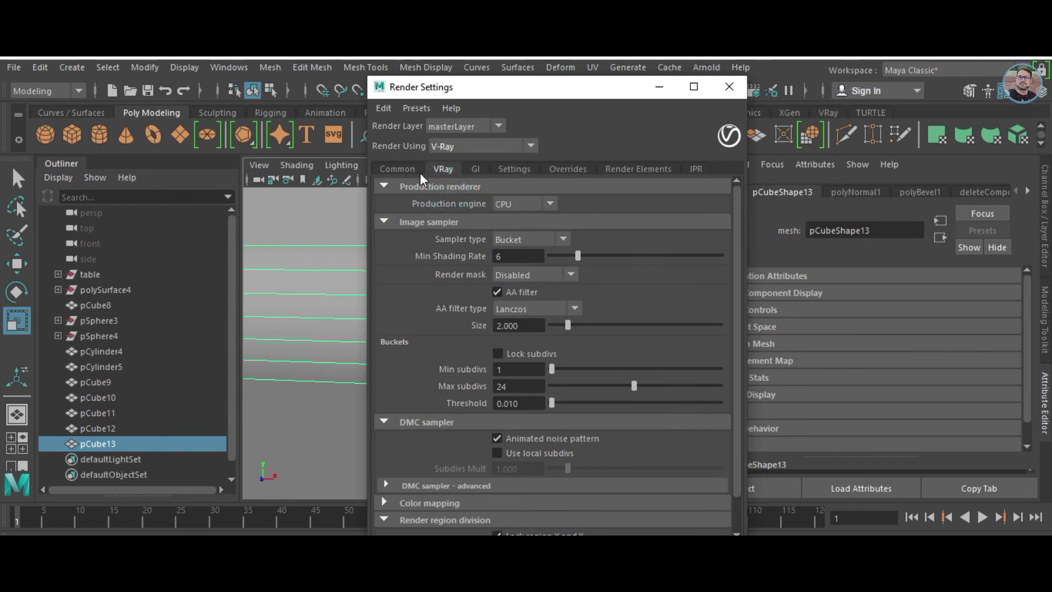
{"action": "left_click", "coordinate": [518, 240]}
{"action": "left_click", "coordinate": [515, 270]}
{"action": "left_click", "coordinate": [519, 241]}
{"action": "left_click", "coordinate": [518, 256]}
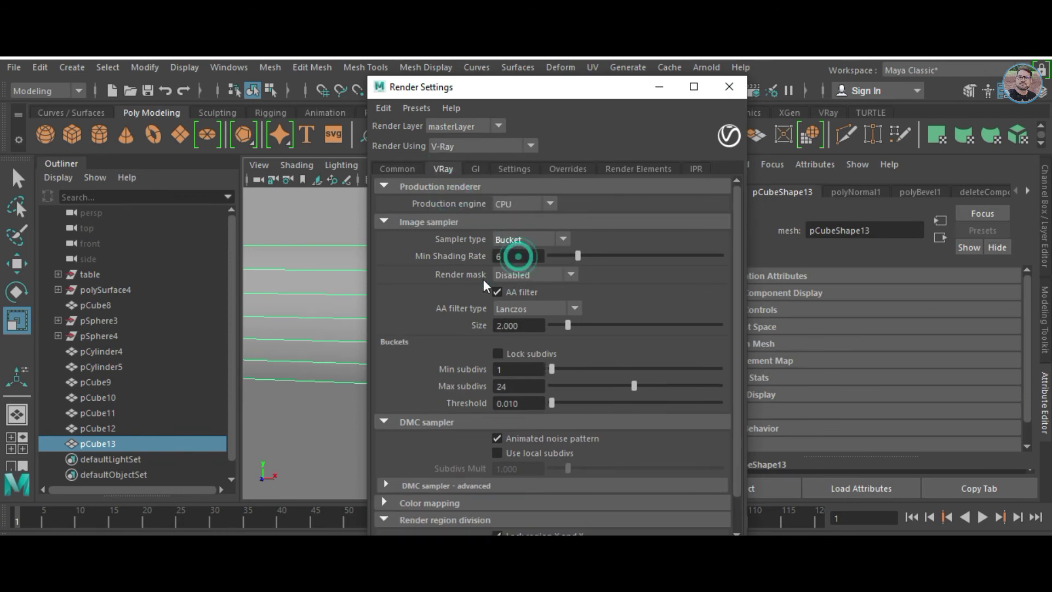
- Set DMC sampler Min and Max subdivs to 4, threshold 0.00, render mask Disabled
{"action": "left_click", "coordinate": [417, 486]}
{"action": "left_click", "coordinate": [534, 274]}
{"action": "left_click", "coordinate": [535, 306]}
{"action": "double_click", "coordinate": [501, 369]}
{"action": "type", "text": "4"}
{"action": "key", "text": "Tab"}
{"action": "type", "text": "4"}
{"action": "key", "text": "Tab"}
{"action": "type", "text": "0.00"}
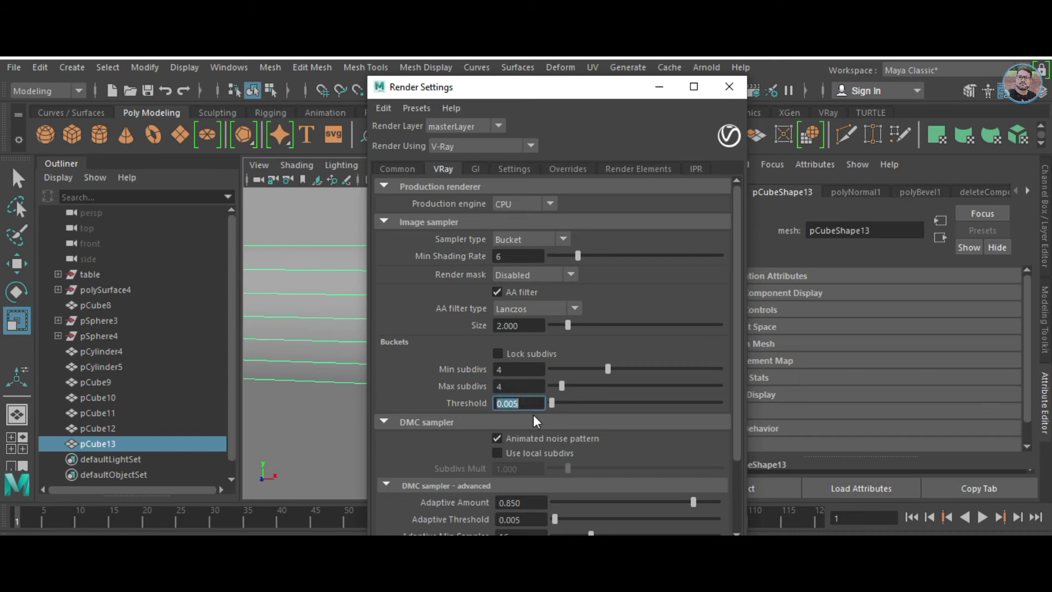
{"action": "scroll", "coordinate": [453, 463], "scroll_direction": "down", "scroll_amount": 3}
{"action": "double_click", "coordinate": [509, 446]}
{"action": "type", "text": "4"}
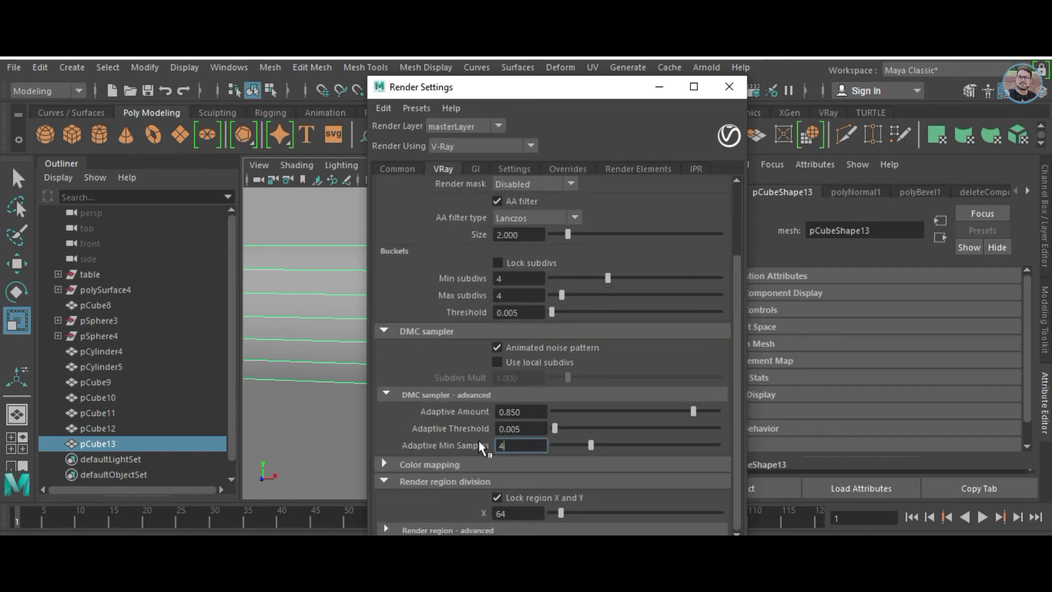
- Set color mapping to Linear multiply, affect only adaptation, with linear workflow on
{"action": "left_click", "coordinate": [427, 466]}
{"action": "scroll", "coordinate": [427, 465], "scroll_direction": "down", "scroll_amount": 3}
{"action": "left_click", "coordinate": [533, 391]}
{"action": "left_click", "coordinate": [522, 412]}
{"action": "left_click", "coordinate": [526, 471]}
{"action": "left_click", "coordinate": [528, 500]}
{"action": "scroll", "coordinate": [445, 462], "scroll_direction": "down", "scroll_amount": 1}
{"action": "left_click", "coordinate": [445, 462]}
{"action": "scroll", "coordinate": [447, 458], "scroll_direction": "down", "scroll_amount": 2}
{"action": "left_click", "coordinate": [499, 449]}
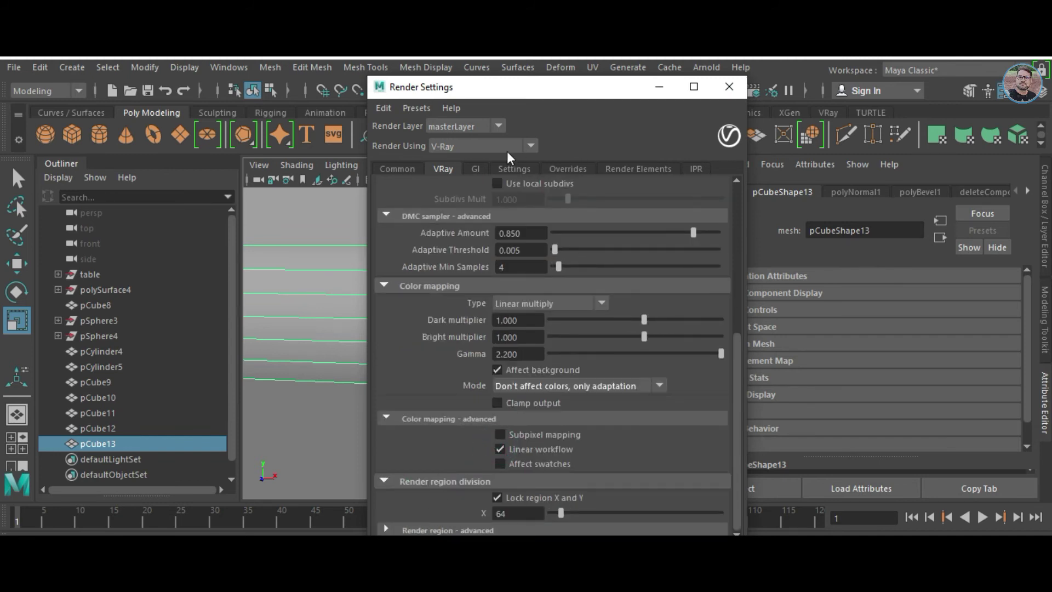
- Turn on global illumination and review the System and Overrides settings
{"action": "left_click", "coordinate": [476, 169]}
{"action": "left_click", "coordinate": [497, 202]}
{"action": "left_click", "coordinate": [517, 168]}
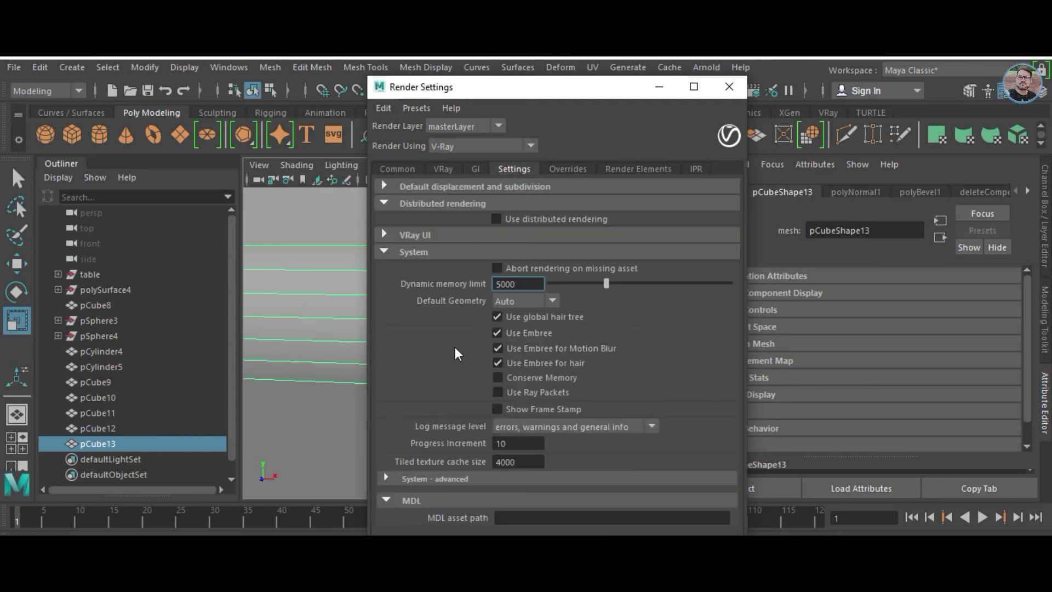
{"action": "left_click", "coordinate": [555, 169]}
- Add a V-Ray Denoiser render element and inspect its preset options
{"action": "left_click", "coordinate": [645, 168]}
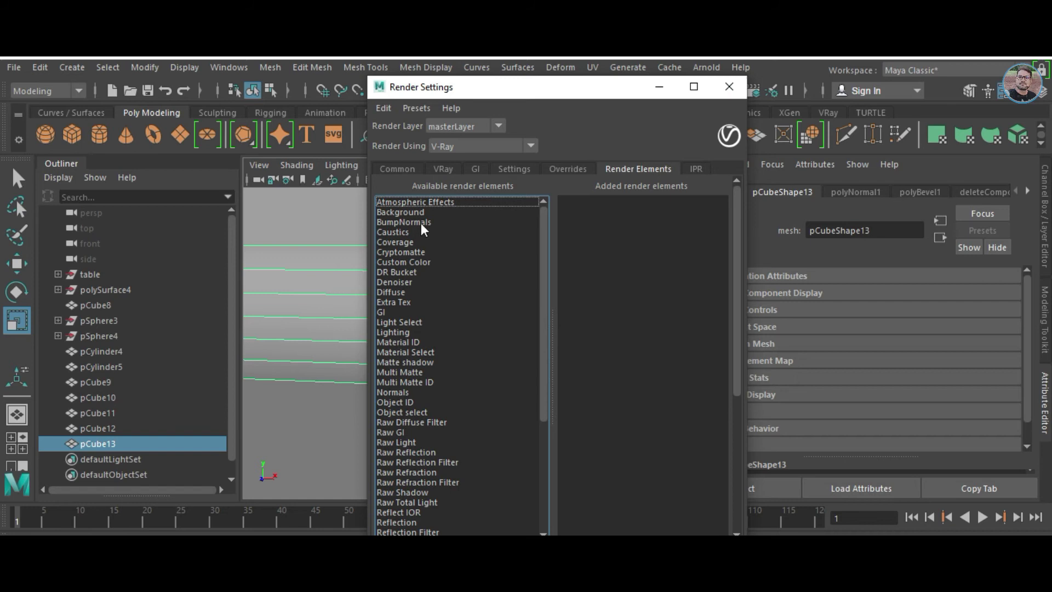
{"action": "left_click", "coordinate": [392, 281]}
{"action": "scroll", "coordinate": [410, 475], "scroll_direction": "down", "scroll_amount": 5}
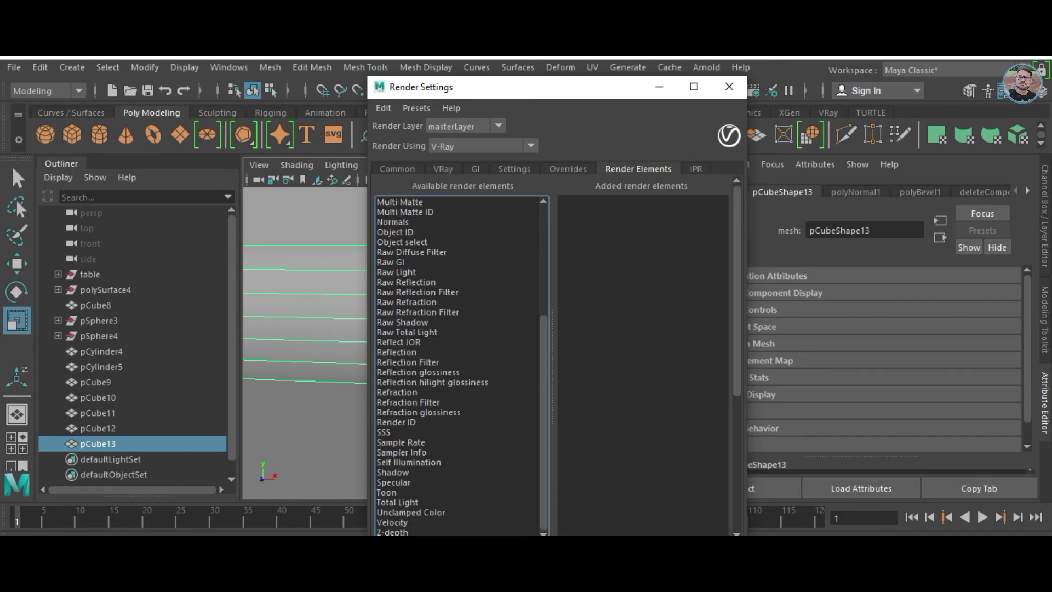
{"action": "scroll", "coordinate": [439, 469], "scroll_direction": "down", "scroll_amount": 5}
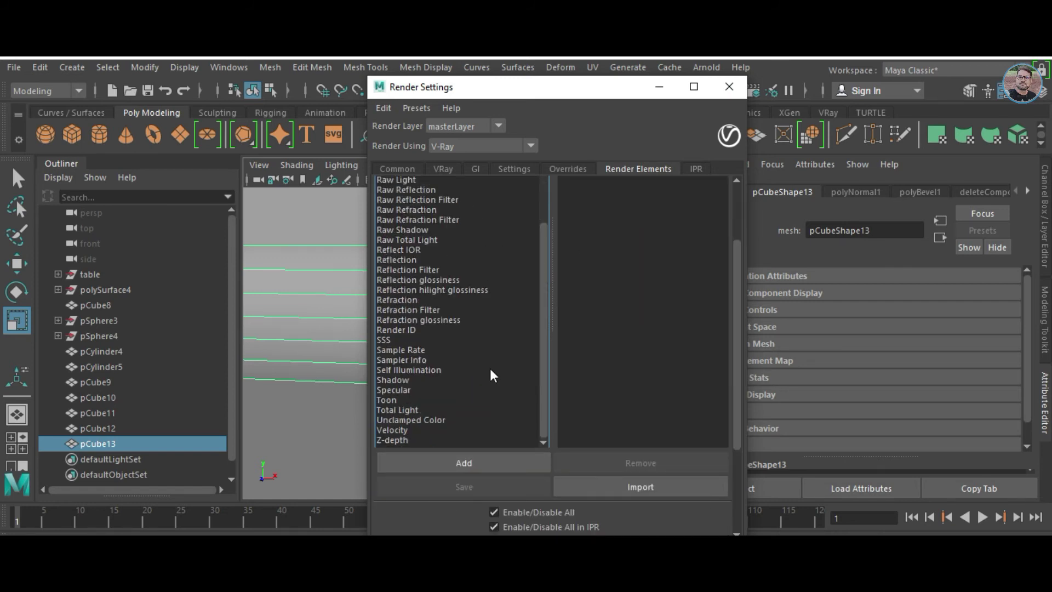
{"action": "left_click", "coordinate": [463, 462]}
{"action": "mouse_move", "coordinate": [659, 98]}
{"action": "left_mouse_down"}
{"action": "mouse_move", "coordinate": [525, 130]}
{"action": "mouse_move", "coordinate": [833, 127]}
{"action": "left_mouse_up"}
{"action": "left_click", "coordinate": [701, 366]}
{"action": "scroll", "coordinate": [833, 357], "scroll_direction": "down", "scroll_amount": 3}
{"action": "left_click", "coordinate": [833, 337]}
- Set the file name prefix to 'kid toy' and image format to jpg
{"action": "left_click", "coordinate": [575, 209]}
{"action": "left_click", "coordinate": [765, 274]}
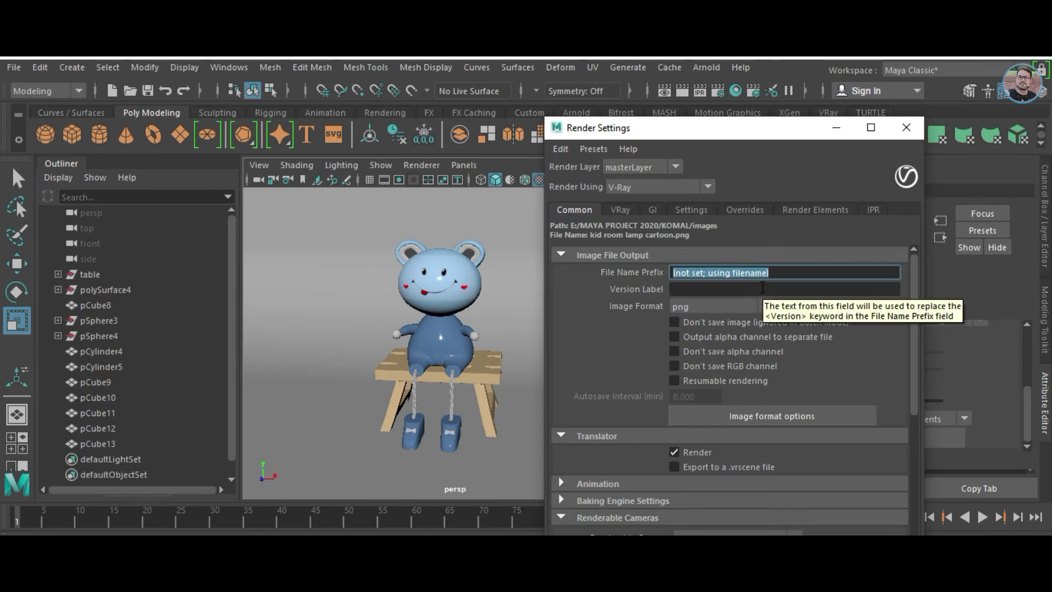
{"action": "type", "text": "kid toy"}
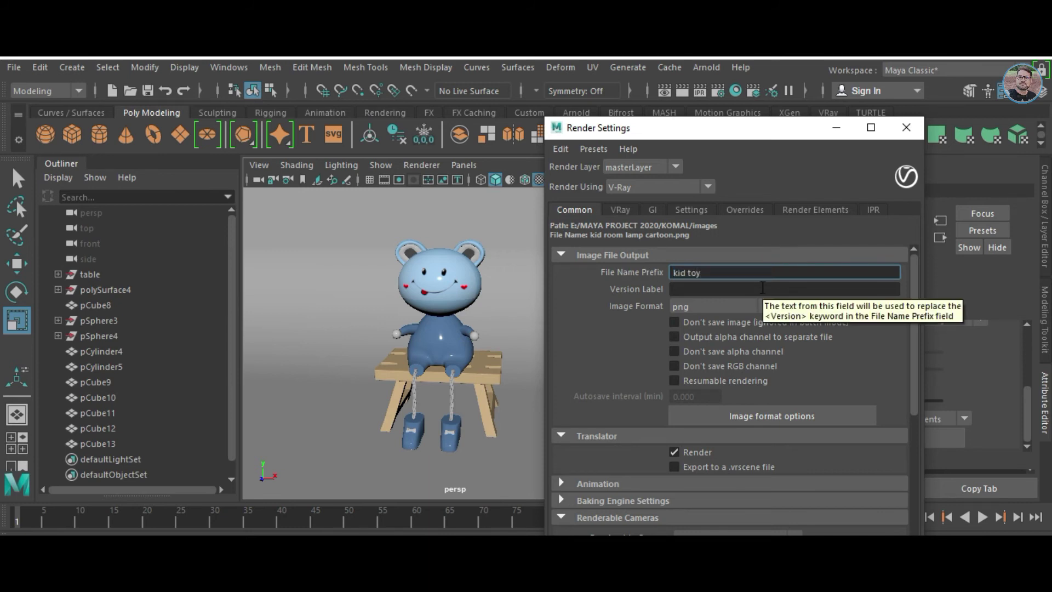
{"action": "key", "text": "Return"}
{"action": "left_click", "coordinate": [723, 306]}
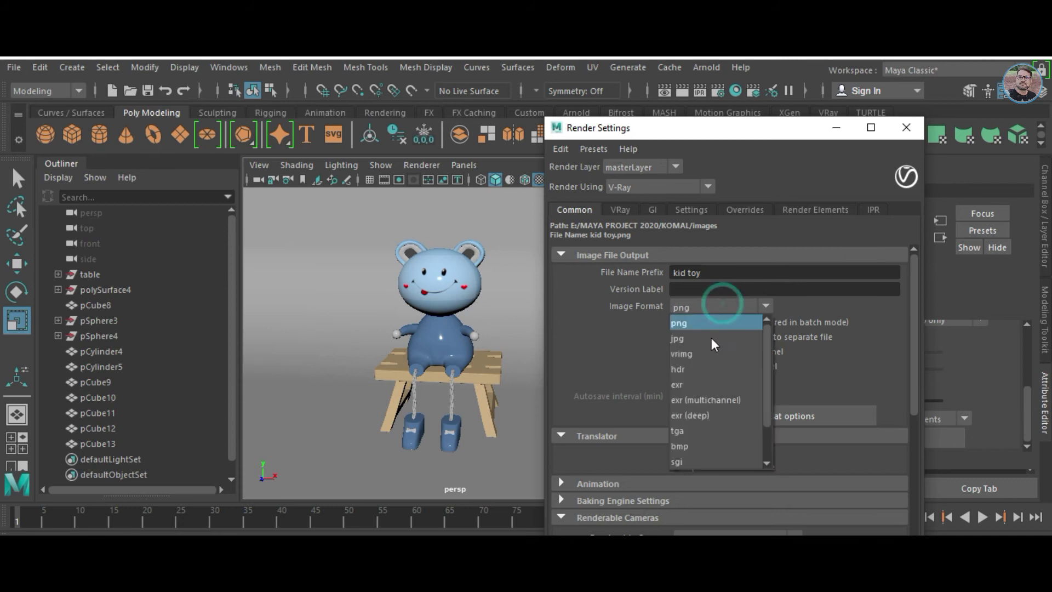
{"action": "left_click", "coordinate": [697, 341]}
- Choose the HD 720 (1280×720) resolution preset and minimize Render Settings
{"action": "scroll", "coordinate": [636, 339], "scroll_direction": "down", "scroll_amount": 3}
{"action": "left_click", "coordinate": [713, 399]}
{"action": "scroll", "coordinate": [700, 343], "scroll_direction": "down", "scroll_amount": 3}
{"action": "left_click", "coordinate": [700, 344]}
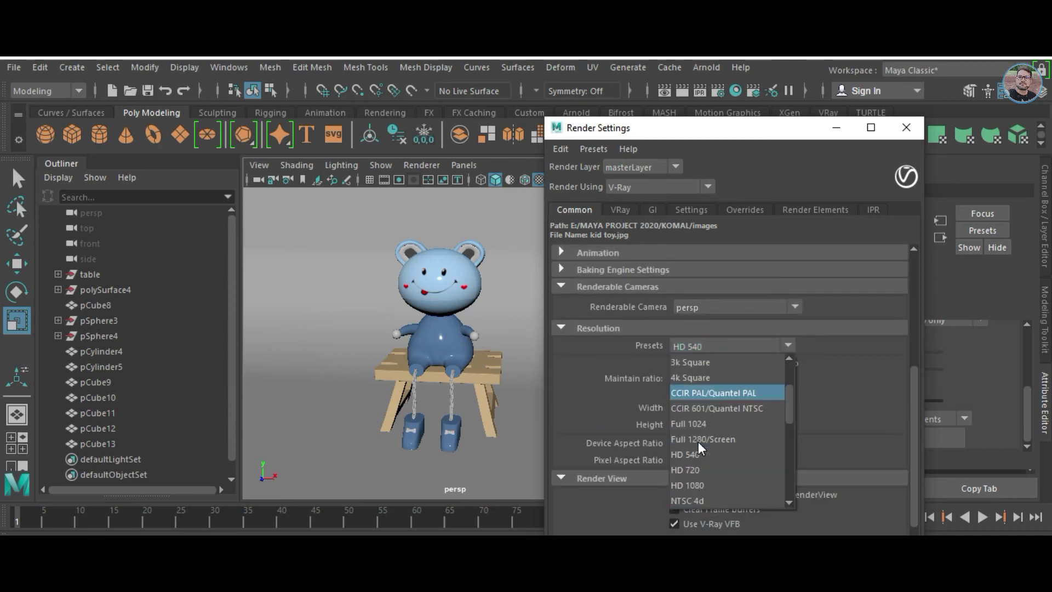
{"action": "left_click", "coordinate": [701, 467]}
{"action": "scroll", "coordinate": [639, 410], "scroll_direction": "down", "scroll_amount": 3}
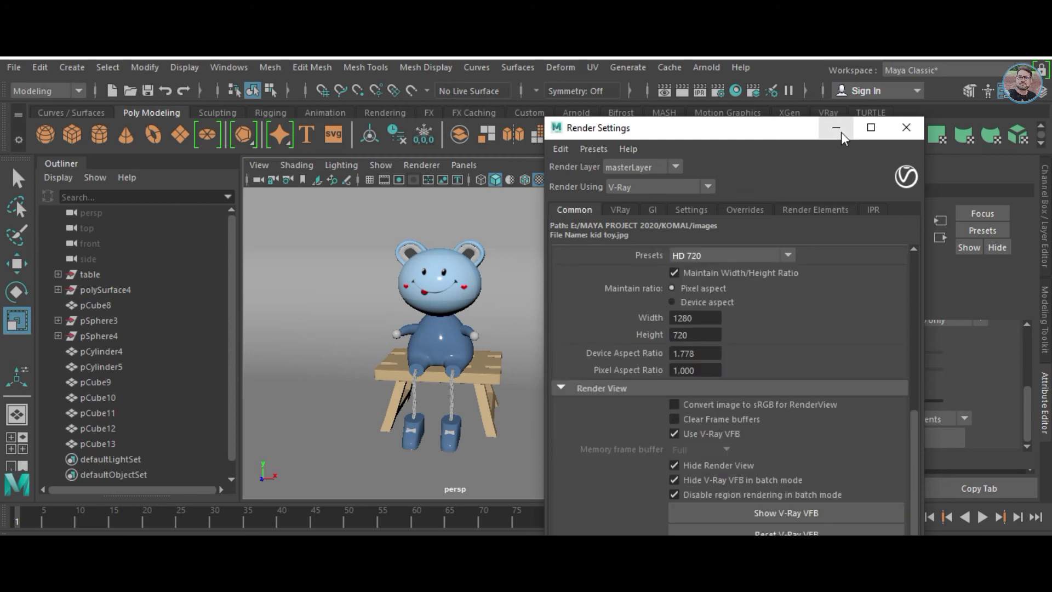
{"action": "left_click", "coordinate": [841, 133]}
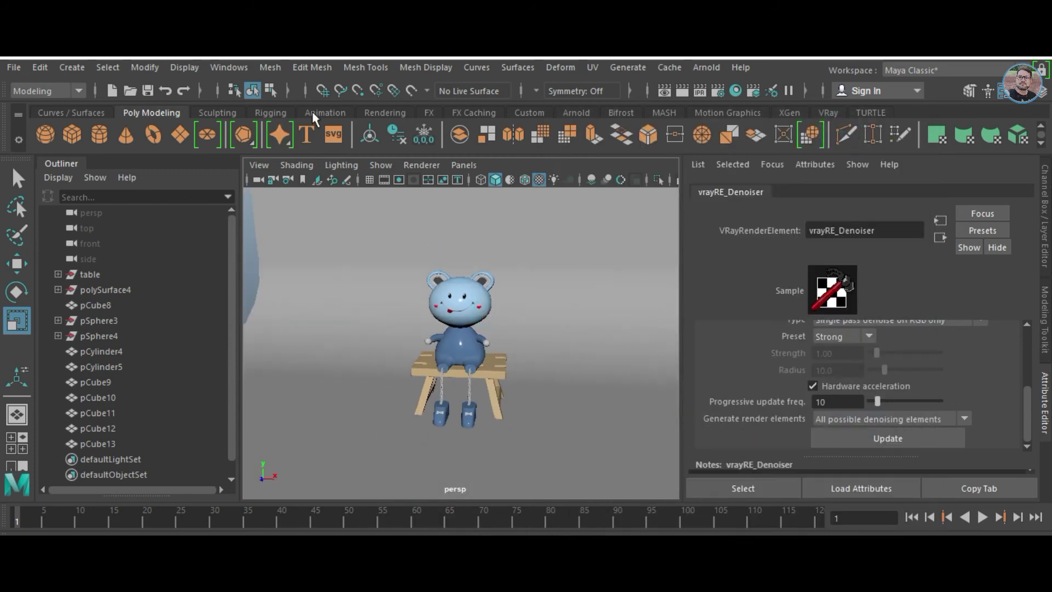
- Create camera1 and look through it with the resolution gate shown
{"action": "left_click", "coordinate": [384, 113]}
{"action": "left_click", "coordinate": [206, 134]}
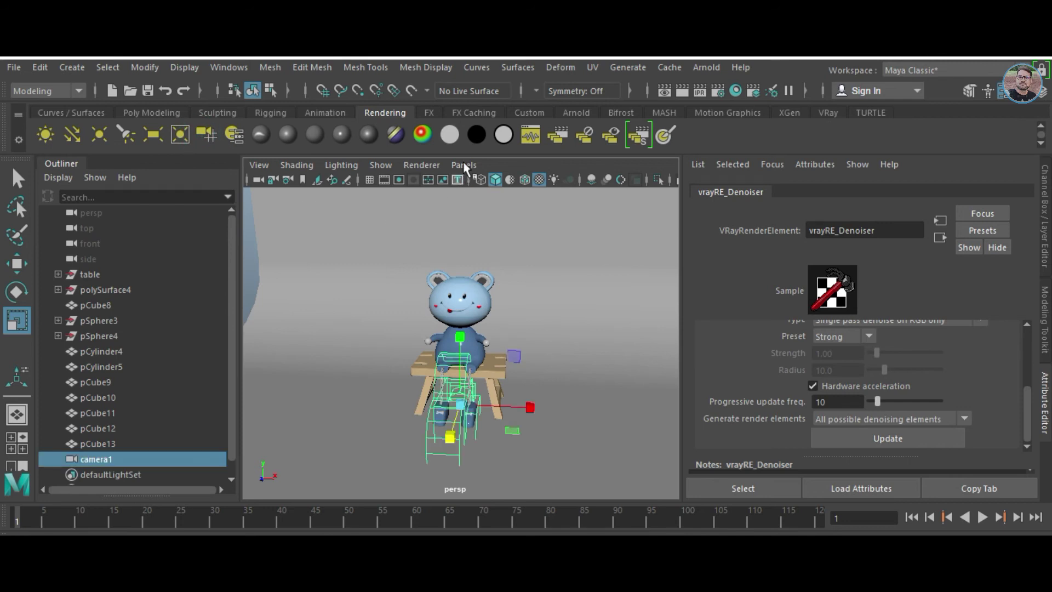
{"action": "left_click", "coordinate": [463, 164]}
{"action": "left_click", "coordinate": [642, 181]}
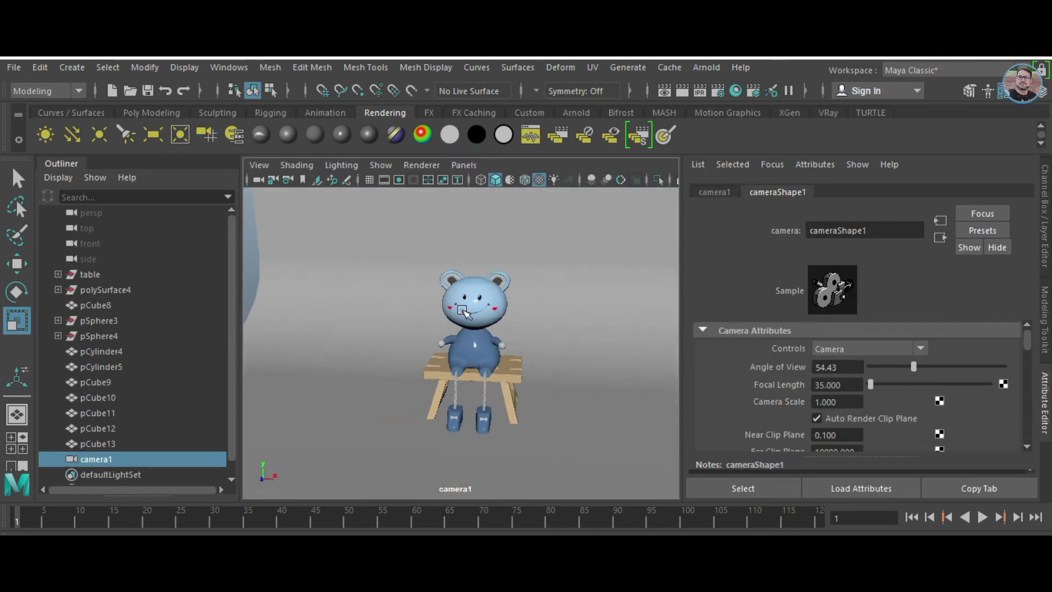
{"action": "left_click", "coordinate": [398, 180]}
- Frame the bear and stool centred in camera1's 1280×720 gate
{"action": "left_click_drag", "start_coordinate": [534, 322], "coordinate": [384, 312], "text": "alt"}
{"action": "left_click", "coordinate": [364, 305]}
{"action": "mouse_move", "coordinate": [528, 298]}
{"action": "left_mouse_down", "text": "alt"}
{"action": "mouse_move", "coordinate": [492, 331]}
{"action": "mouse_move", "coordinate": [544, 362]}
{"action": "left_mouse_up", "text": "alt"}
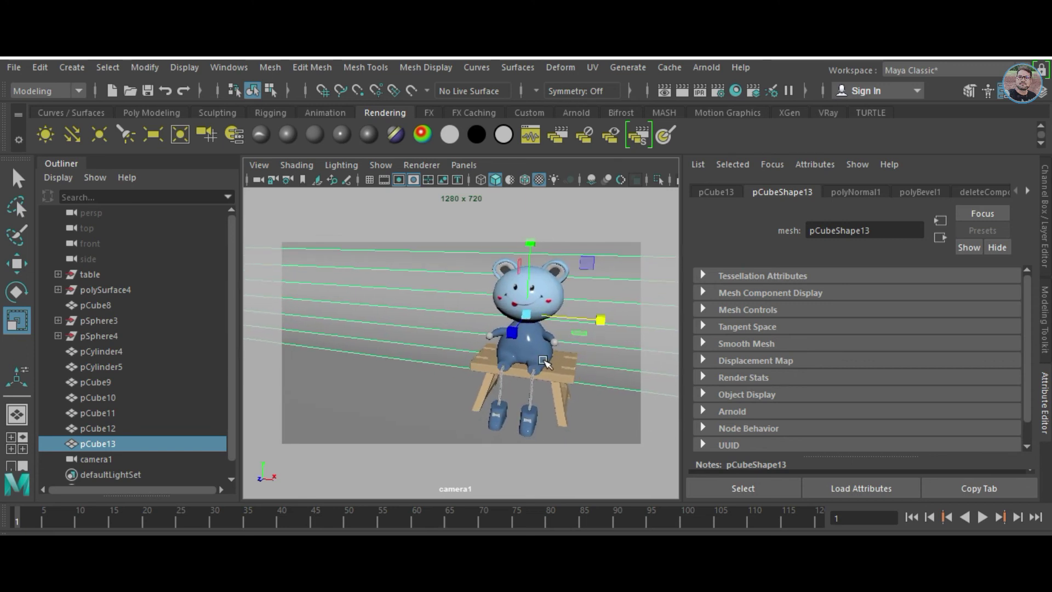
{"action": "left_click_drag", "start_coordinate": [540, 358], "coordinate": [545, 355], "text": "alt"}
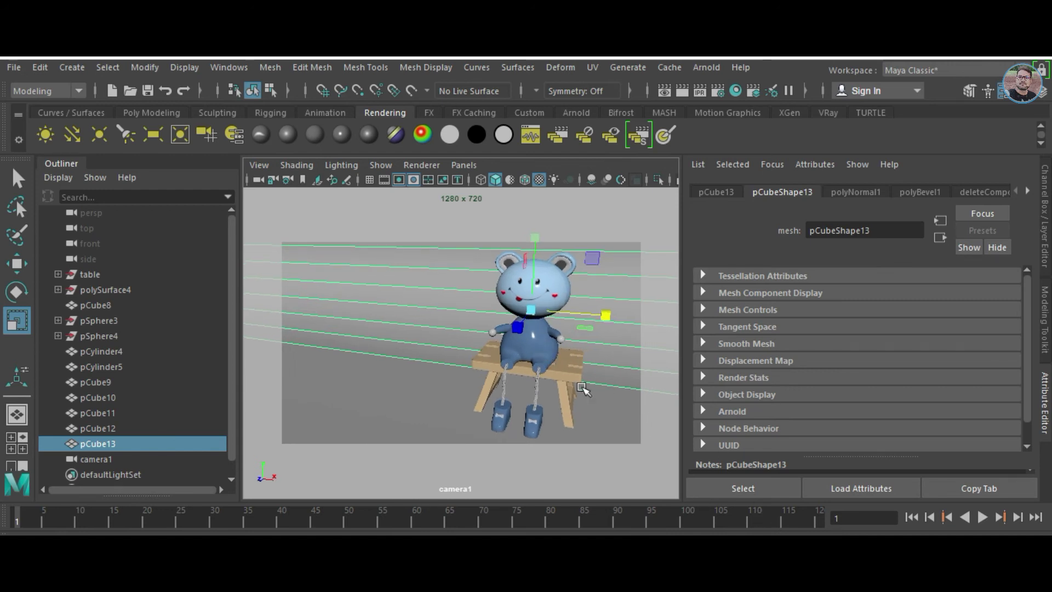
{"action": "key", "text": "q"}
- Switch the viewport back to the persp camera facing the bear
{"action": "left_click", "coordinate": [464, 164]}
{"action": "left_click", "coordinate": [638, 198]}
{"action": "mouse_move", "coordinate": [535, 333]}
{"action": "left_mouse_down", "text": "alt"}
{"action": "mouse_move", "coordinate": [582, 371]}
{"action": "mouse_move", "coordinate": [537, 347]}
{"action": "left_mouse_up", "text": "alt"}
{"action": "left_click", "coordinate": [828, 112]}
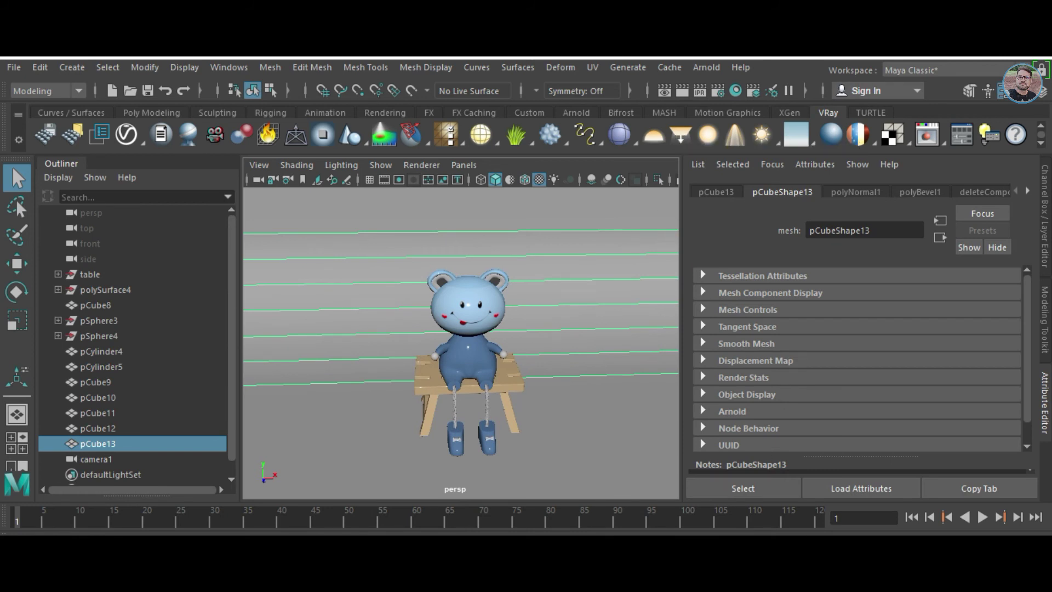
- Add two V-Ray rectangle lights to the scene around the bear
{"action": "left_click", "coordinate": [680, 134]}
{"action": "left_click", "coordinate": [752, 331]}
{"action": "left_click_drag", "start_coordinate": [551, 388], "coordinate": [355, 304], "text": "alt"}
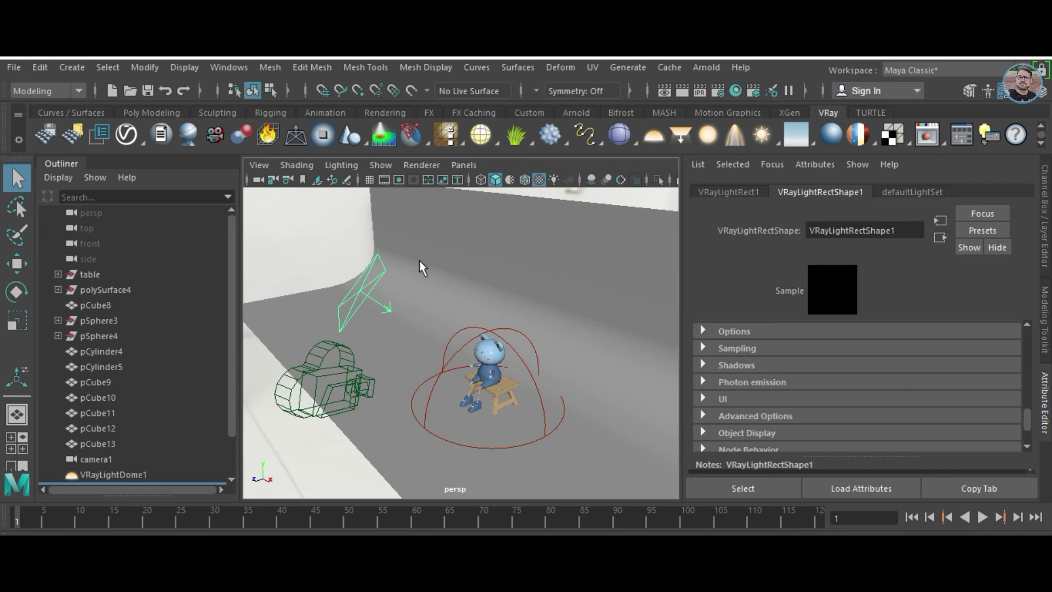
{"action": "left_click", "coordinate": [463, 165]}
{"action": "left_click", "coordinate": [498, 239]}
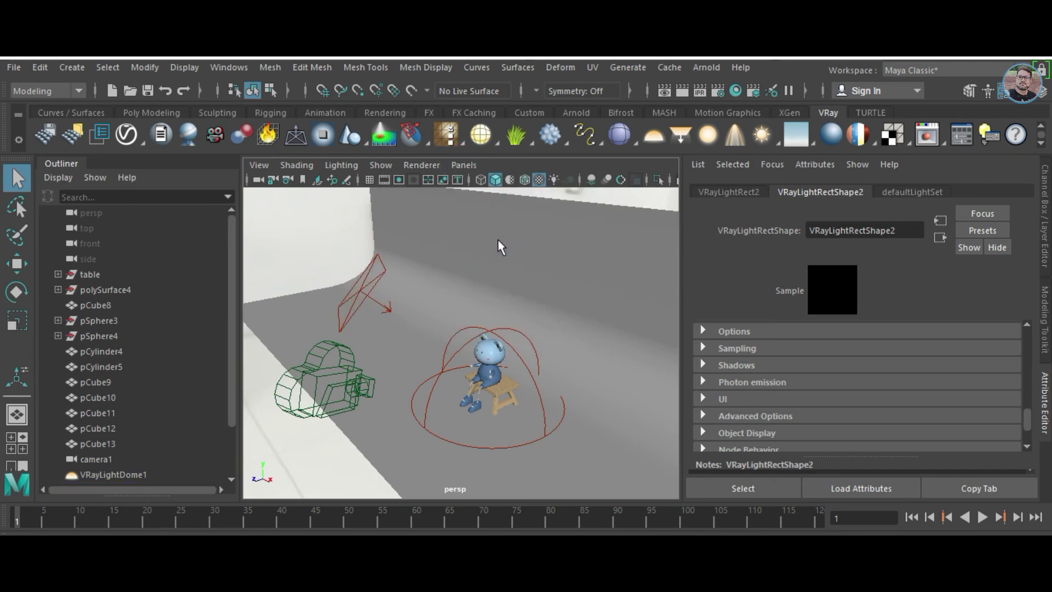
{"action": "left_click", "coordinate": [464, 165]}
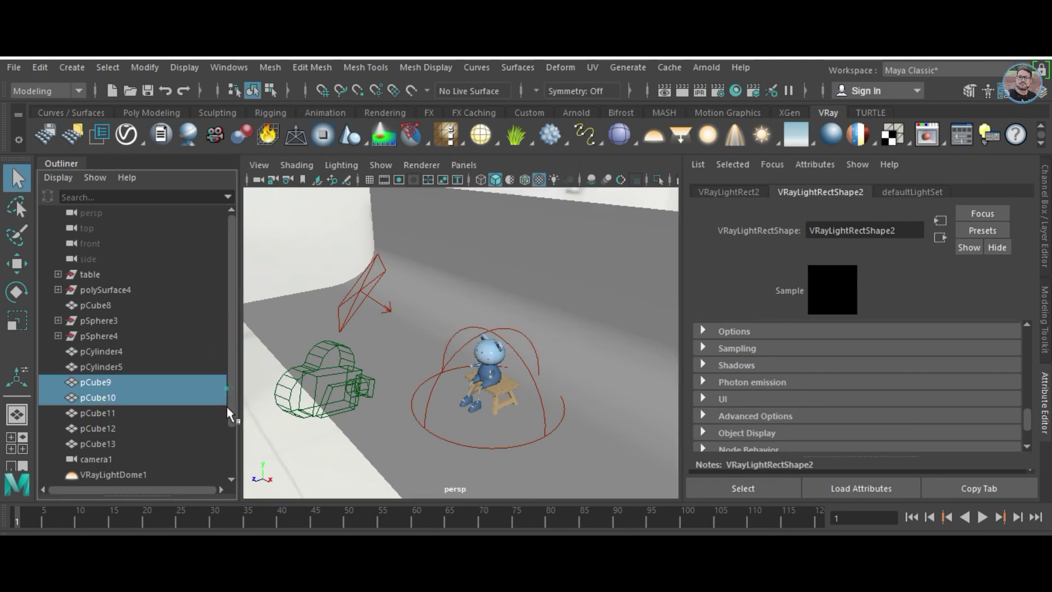
{"action": "scroll", "coordinate": [179, 416], "scroll_direction": "down", "scroll_amount": 2}
- Look through VRayLightRect2, aim it at the bear, and set its intensity to 10
{"action": "left_click", "coordinate": [109, 443]}
{"action": "left_click", "coordinate": [464, 164]}
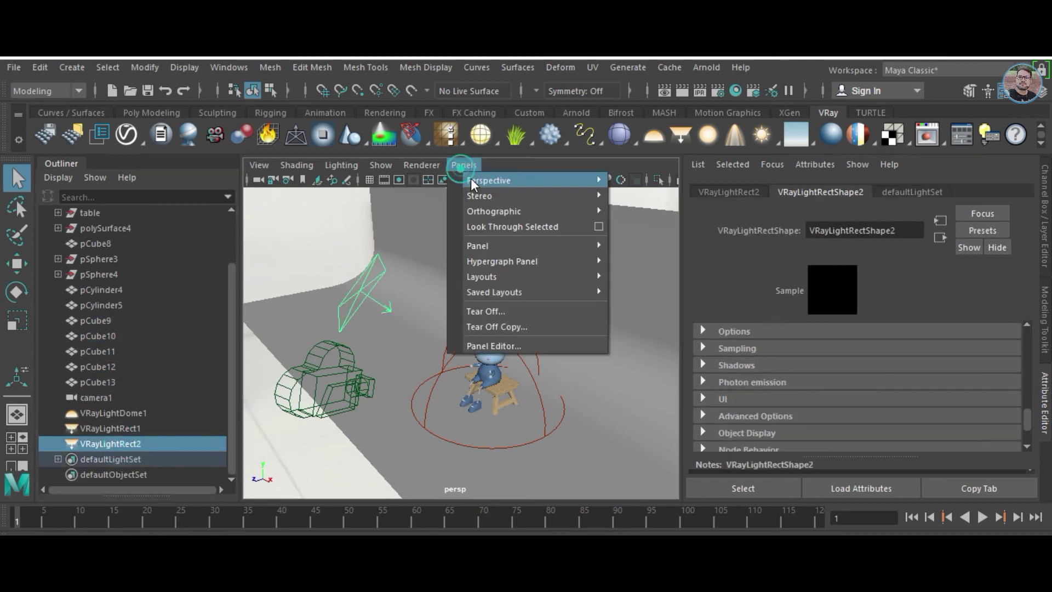
{"action": "left_click", "coordinate": [503, 230]}
{"action": "mouse_move", "coordinate": [522, 337]}
{"action": "left_mouse_down", "text": "alt"}
{"action": "mouse_move", "coordinate": [498, 352]}
{"action": "mouse_move", "coordinate": [358, 332]}
{"action": "mouse_move", "coordinate": [463, 353]}
{"action": "left_mouse_up", "text": "alt"}
{"action": "middle_click_drag", "start_coordinate": [463, 353], "coordinate": [478, 371], "text": "alt"}
{"action": "mouse_move", "coordinate": [478, 370]}
{"action": "left_mouse_down", "text": "alt"}
{"action": "mouse_move", "coordinate": [445, 364]}
{"action": "mouse_move", "coordinate": [425, 376]}
{"action": "left_mouse_up", "text": "alt"}
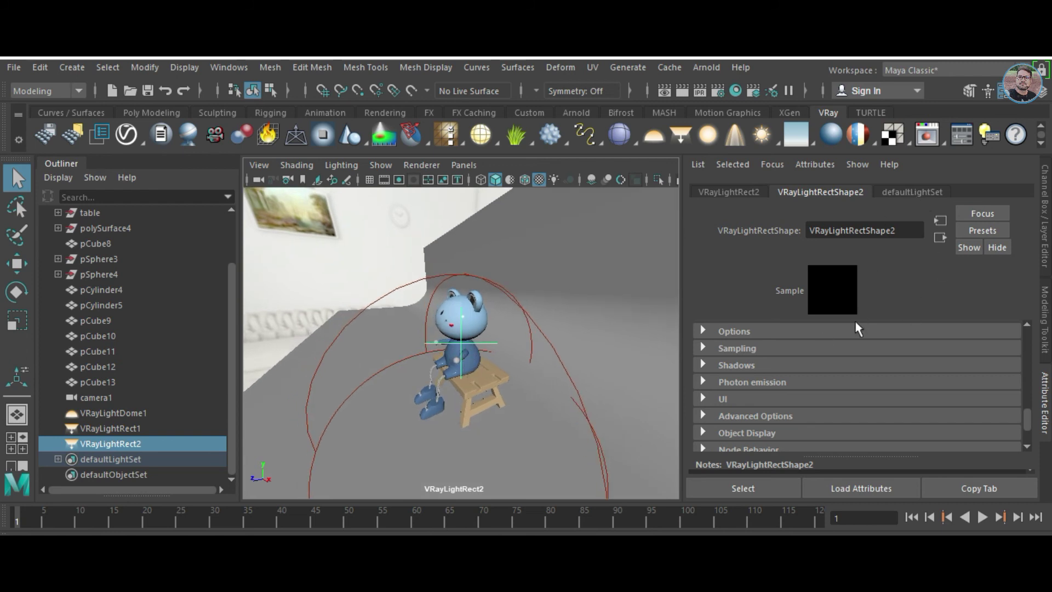
{"action": "scroll", "coordinate": [860, 334], "scroll_direction": "up", "scroll_amount": 5}
{"action": "left_click", "coordinate": [848, 436]}
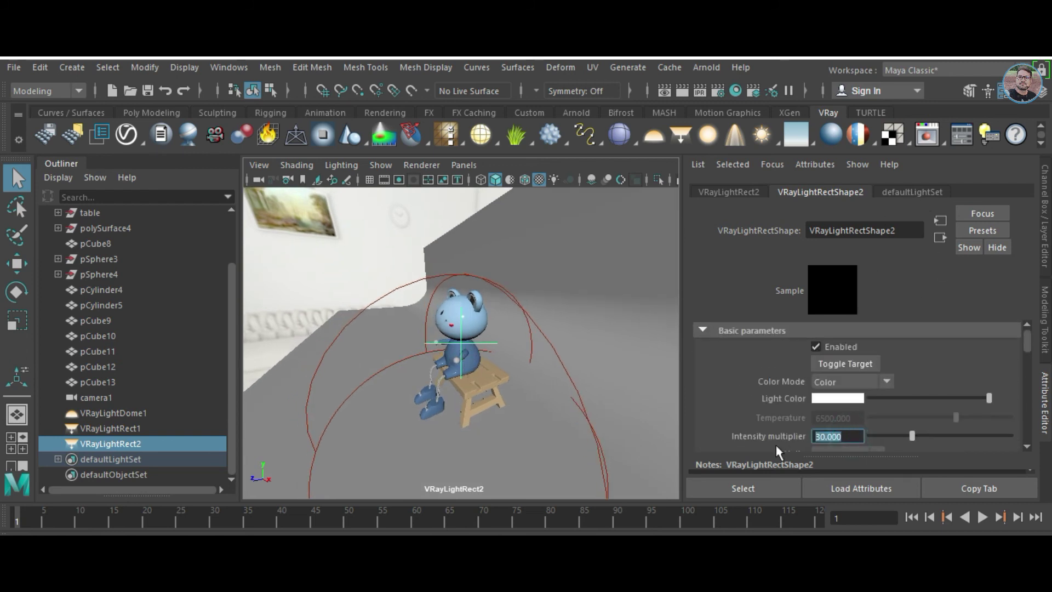
- Return the viewport to the persp camera and select the backdrop pCube13
{"action": "left_click", "coordinate": [463, 165]}
{"action": "left_click", "coordinate": [639, 177]}
{"action": "left_click_drag", "start_coordinate": [553, 327], "coordinate": [526, 350], "text": "alt"}
{"action": "right_click_drag", "start_coordinate": [526, 351], "coordinate": [570, 416], "text": "alt"}
{"action": "left_click_drag", "start_coordinate": [570, 416], "coordinate": [540, 300], "text": "alt"}
{"action": "left_click", "coordinate": [528, 294]}
{"action": "scroll", "coordinate": [534, 294], "scroll_direction": "up", "scroll_amount": 2}
{"action": "scroll", "coordinate": [534, 296], "scroll_direction": "up", "scroll_amount": 2}
{"action": "scroll", "coordinate": [533, 297], "scroll_direction": "up", "scroll_amount": 2}
{"action": "scroll", "coordinate": [534, 297], "scroll_direction": "up", "scroll_amount": 2}
- Create VRayMtl8 and set its diffuse colour to a very dark blue-grey (V 0.078)
{"action": "left_click", "coordinate": [831, 134]}
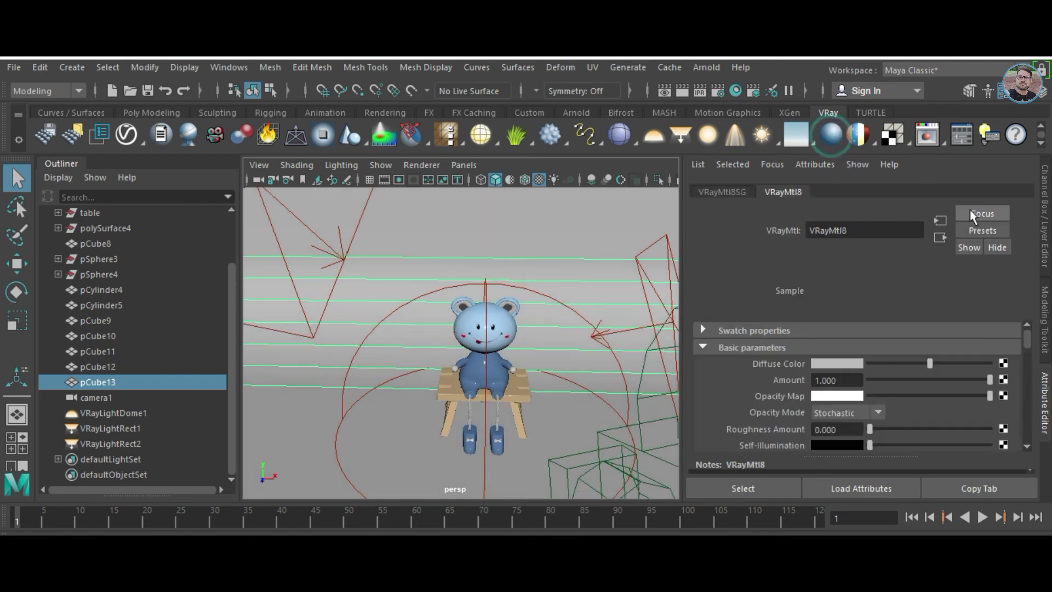
{"action": "mouse_move", "coordinate": [890, 363]}
{"action": "left_mouse_down"}
{"action": "mouse_move", "coordinate": [899, 363]}
{"action": "mouse_move", "coordinate": [880, 366]}
{"action": "mouse_move", "coordinate": [961, 364]}
{"action": "mouse_move", "coordinate": [885, 370]}
{"action": "mouse_move", "coordinate": [952, 382]}
{"action": "mouse_move", "coordinate": [948, 375]}
{"action": "mouse_move", "coordinate": [948, 384]}
{"action": "left_mouse_up"}
{"action": "left_click", "coordinate": [848, 363]}
{"action": "mouse_move", "coordinate": [860, 441]}
{"action": "left_mouse_down"}
{"action": "mouse_move", "coordinate": [804, 441]}
{"action": "mouse_move", "coordinate": [780, 420]}
{"action": "left_mouse_up"}
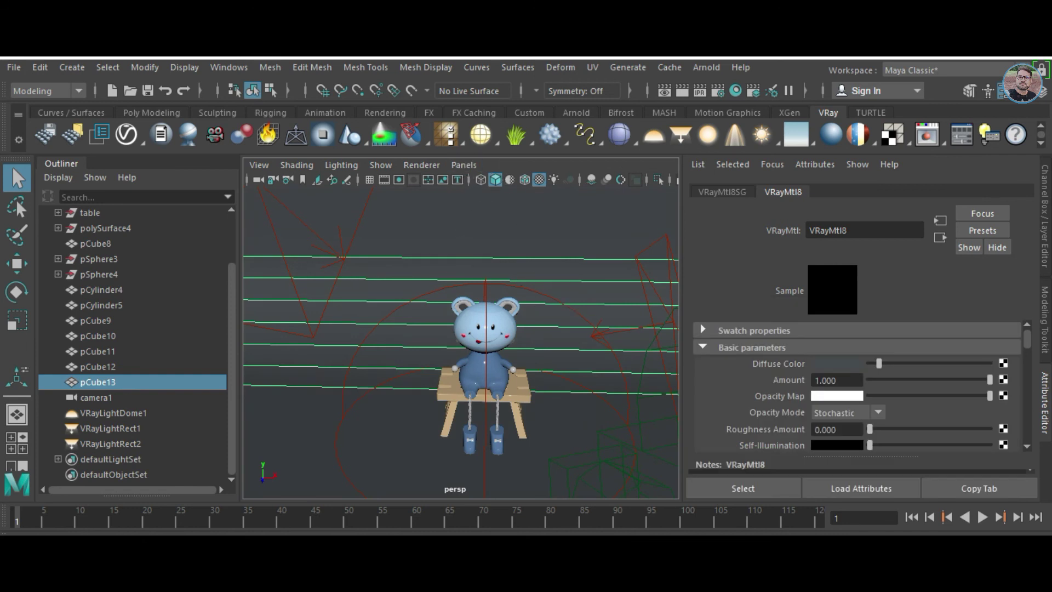
{"action": "left_click_drag", "start_coordinate": [384, 329], "coordinate": [438, 329], "text": "alt"}
- Switch the viewport to camera1 and start a V-Ray render
{"action": "left_click", "coordinate": [463, 165]}
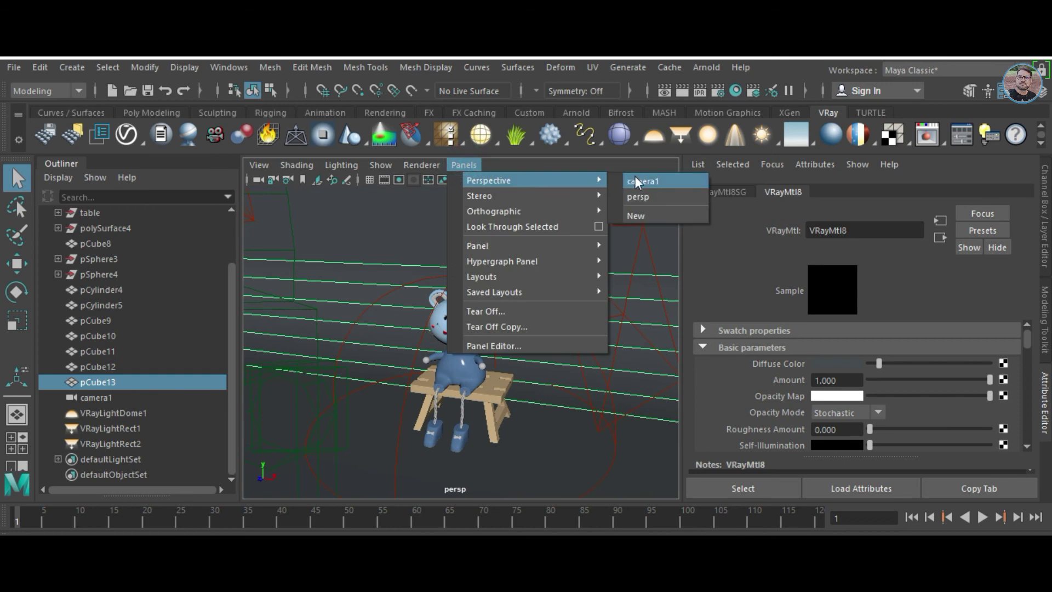
{"action": "left_click", "coordinate": [636, 181]}
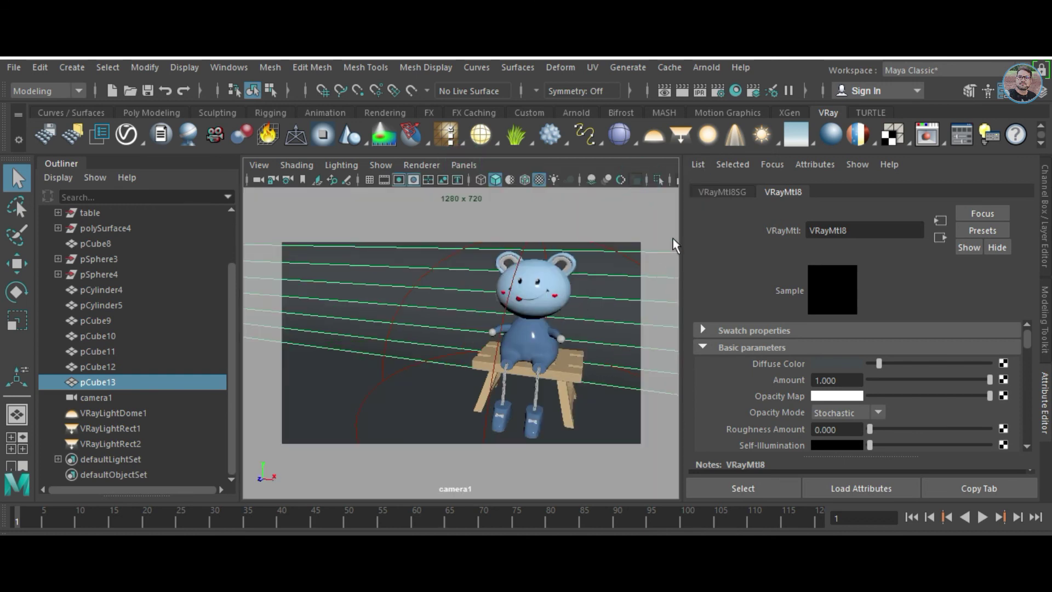
{"action": "left_click", "coordinate": [682, 90]}
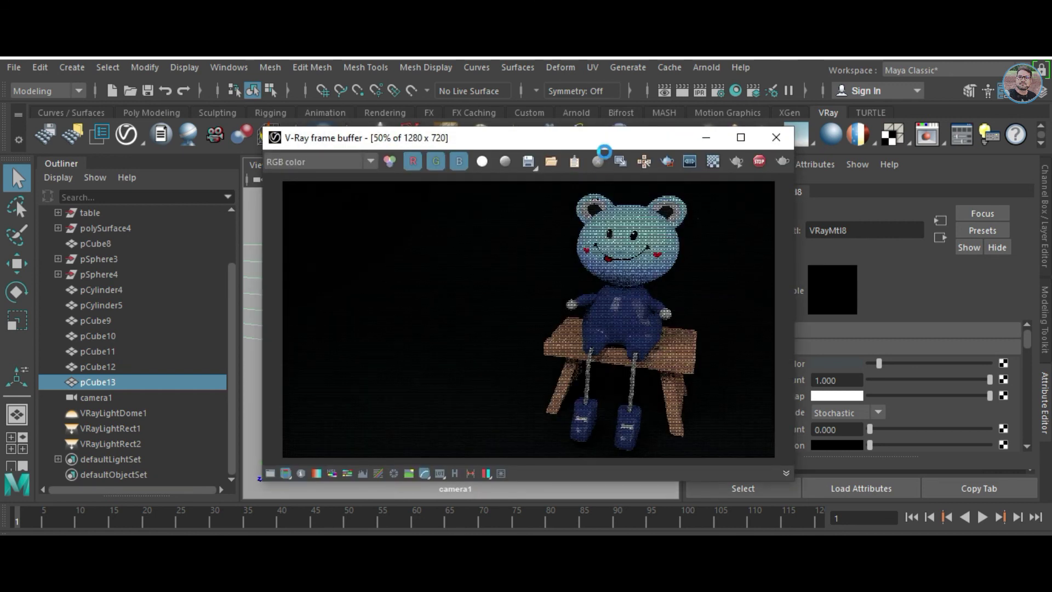
- Reposition the V-Ray frame buffer and draw a render region around the bear
{"action": "left_click_drag", "start_coordinate": [605, 139], "coordinate": [530, 153]}
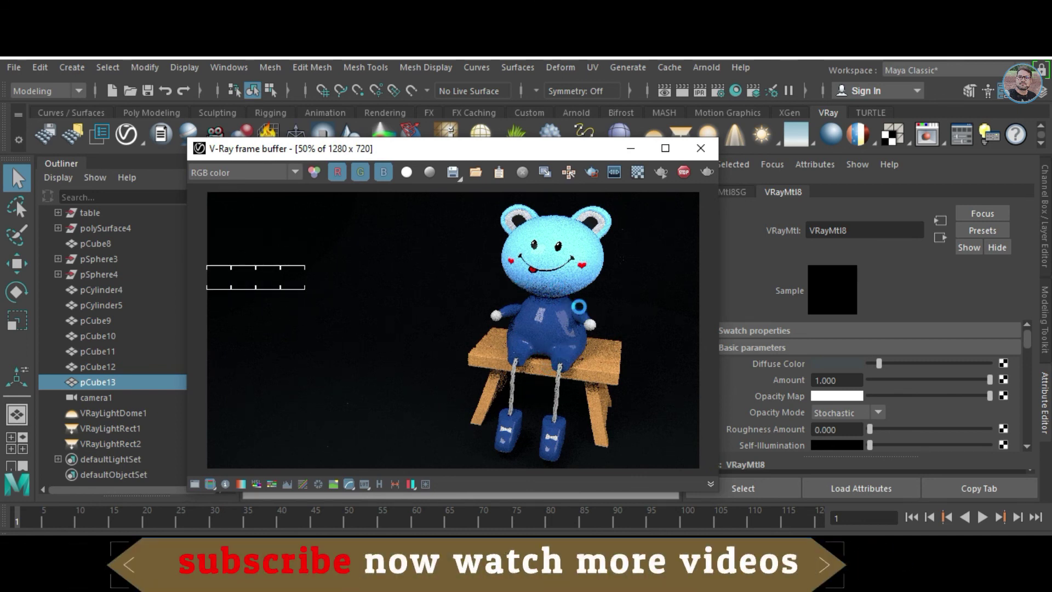
{"action": "mouse_move", "coordinate": [615, 147]}
{"action": "left_mouse_down"}
{"action": "mouse_move", "coordinate": [605, 77]}
{"action": "mouse_move", "coordinate": [523, 104]}
{"action": "left_mouse_up"}
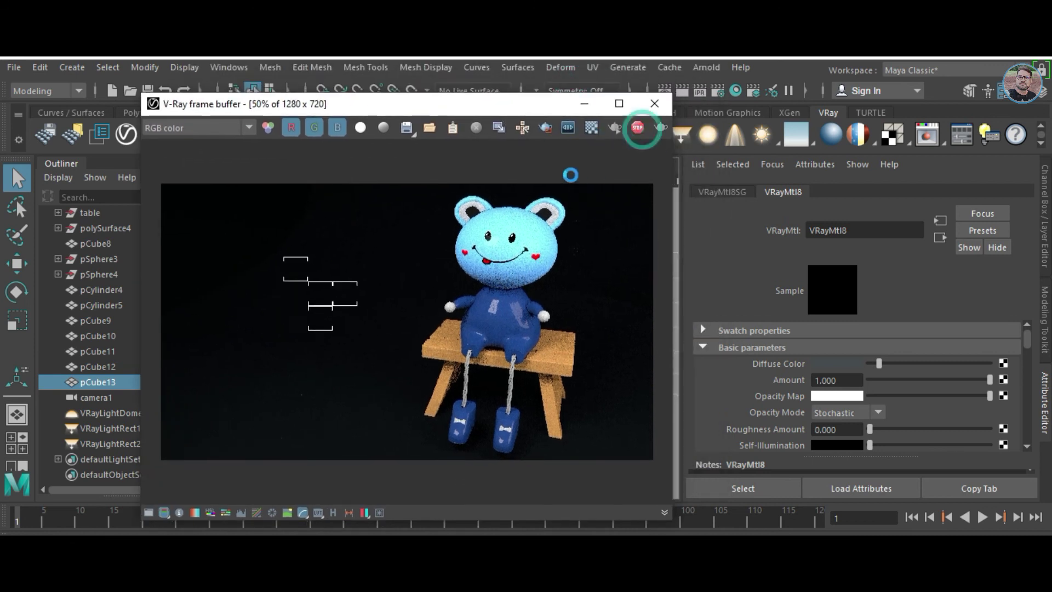
{"action": "left_click_drag", "start_coordinate": [412, 184], "coordinate": [588, 452]}
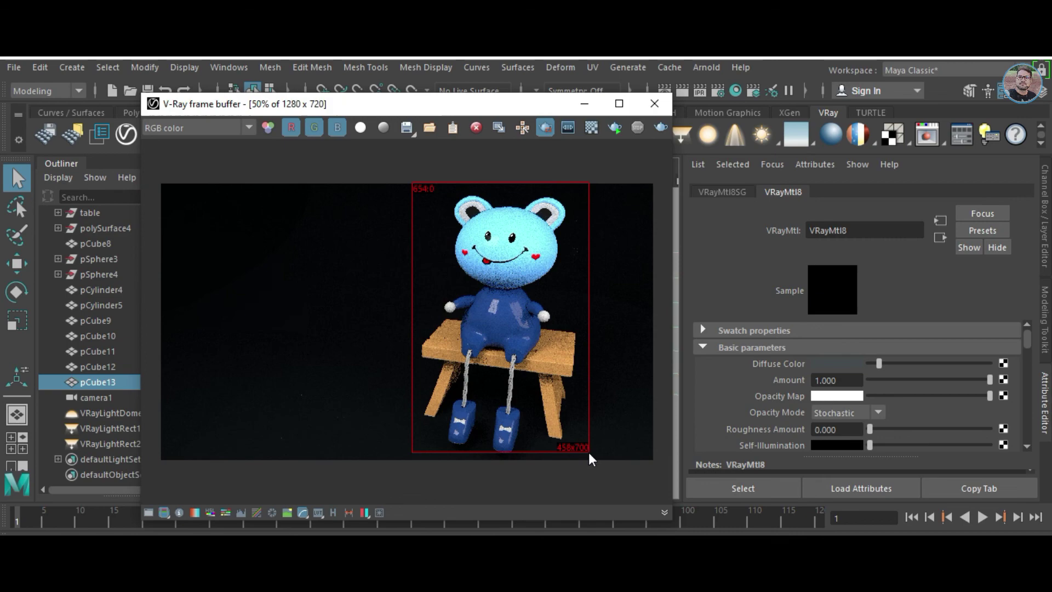